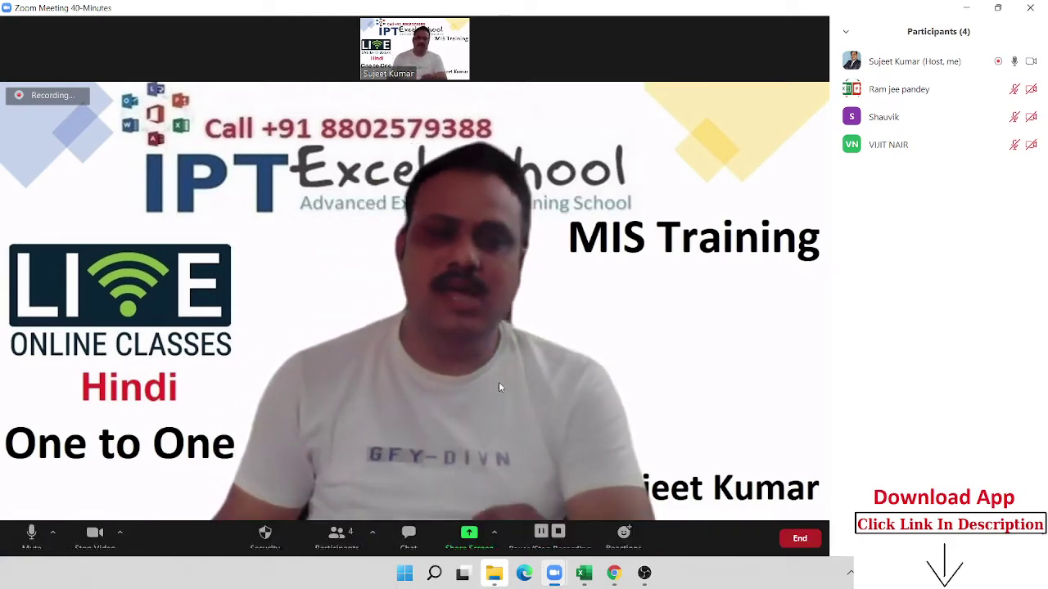
Share Screen 1 in Zoom, dismiss YouTube's video-published notice, and bring Excel to the front
left_click(468, 537)
left_click(811, 471)
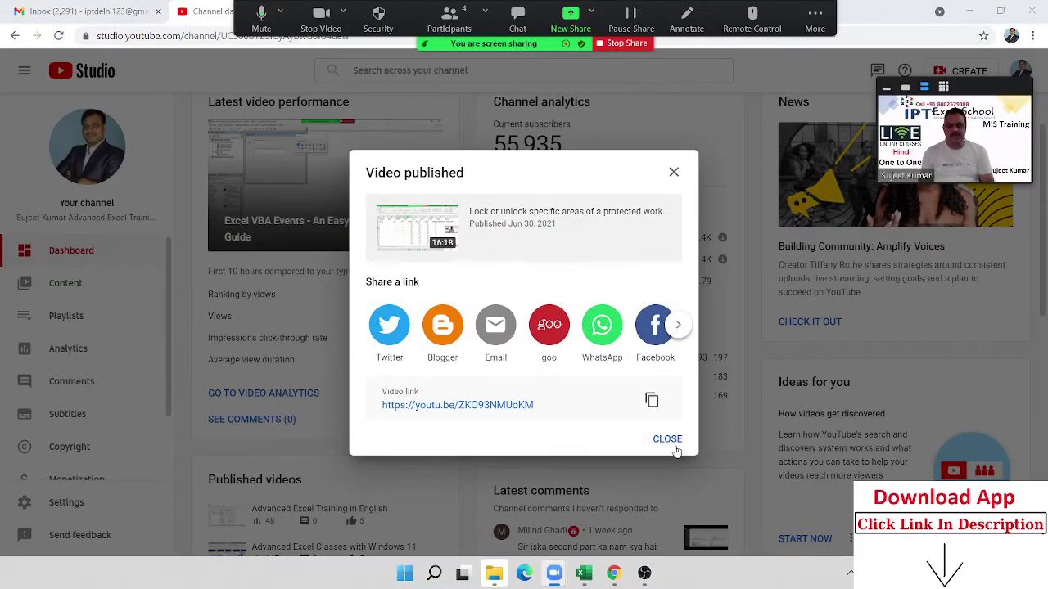
left_click(670, 440)
left_click(613, 573)
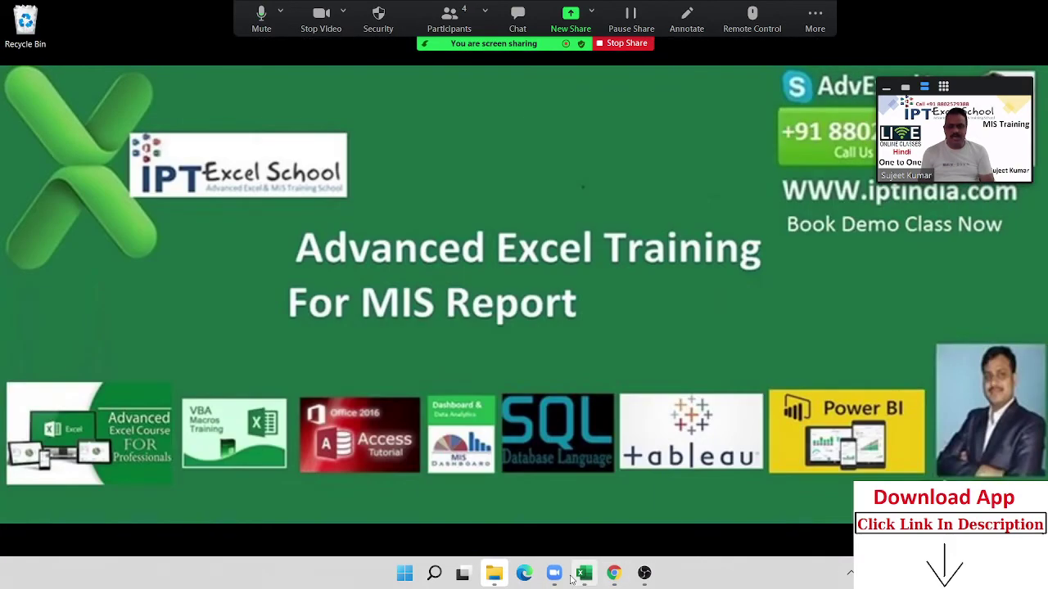
left_click(584, 573)
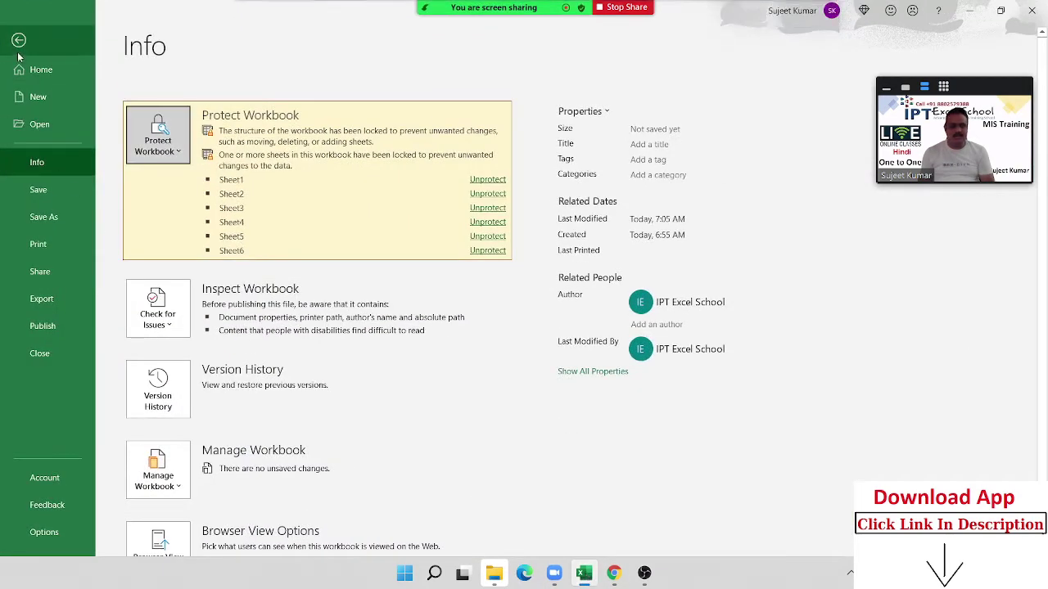
Open the recent Data1 workbook and select cell A1 of the Sheet1 sales table
left_click(50, 131)
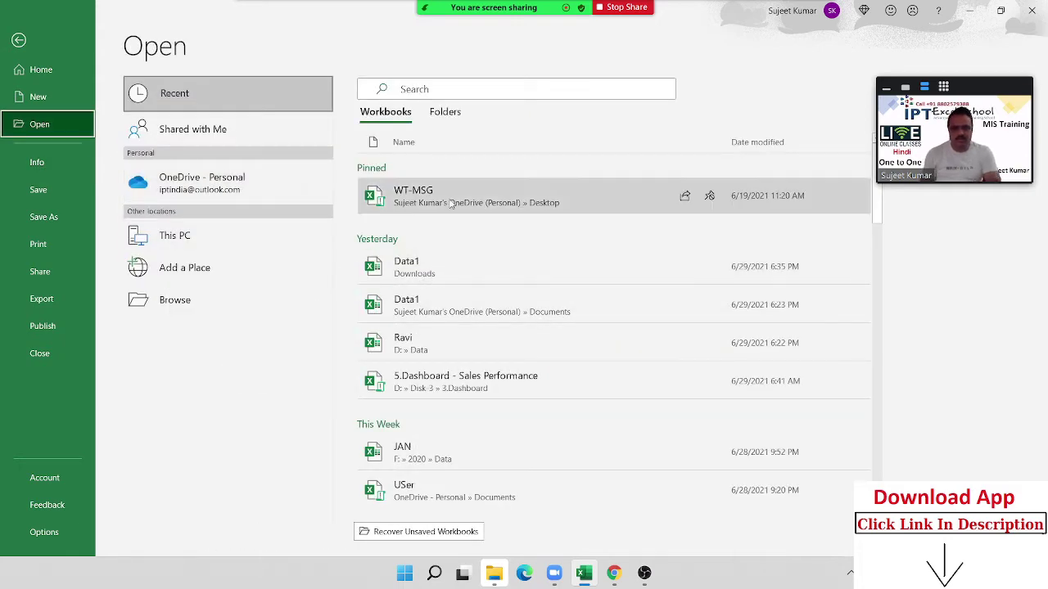
left_click(450, 273)
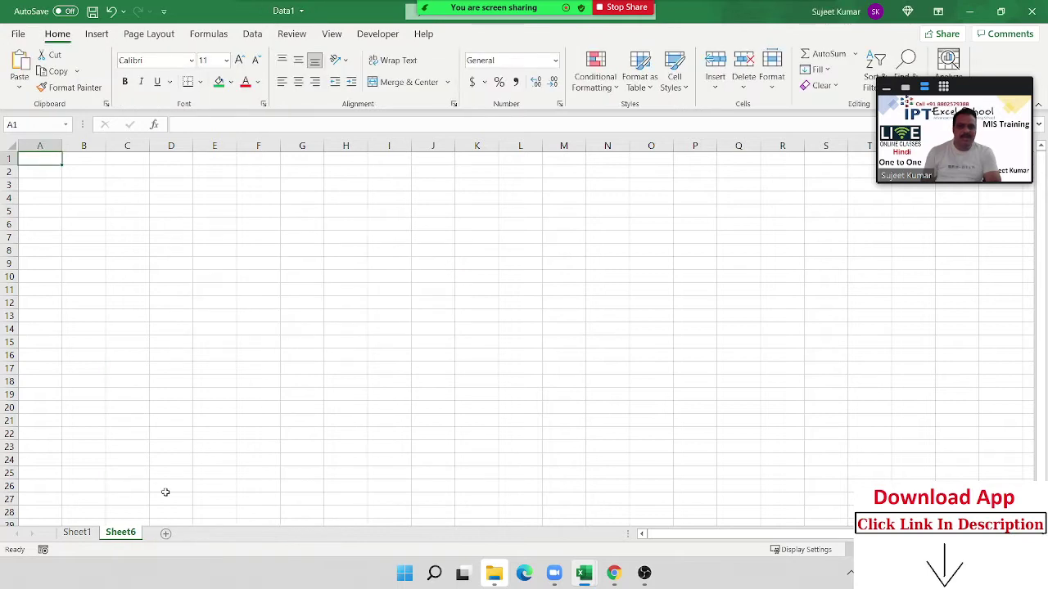
left_click(82, 537)
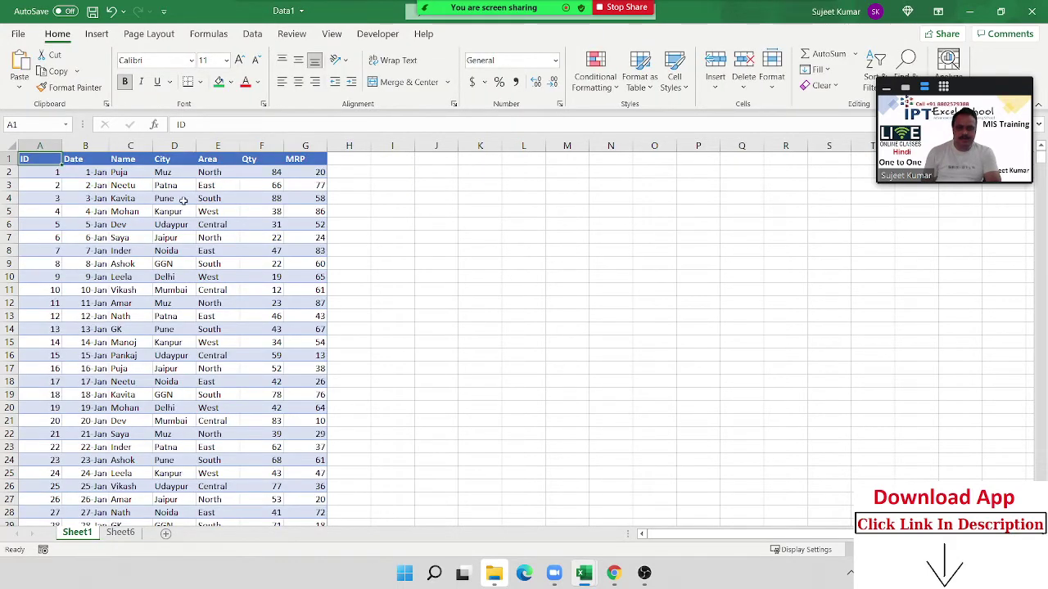
left_click(198, 250)
left_click(45, 163)
left_click(96, 33)
Build a PivotTable on a new sheet with Name as rows and Sum of Qty (total 37965)
left_click(22, 68)
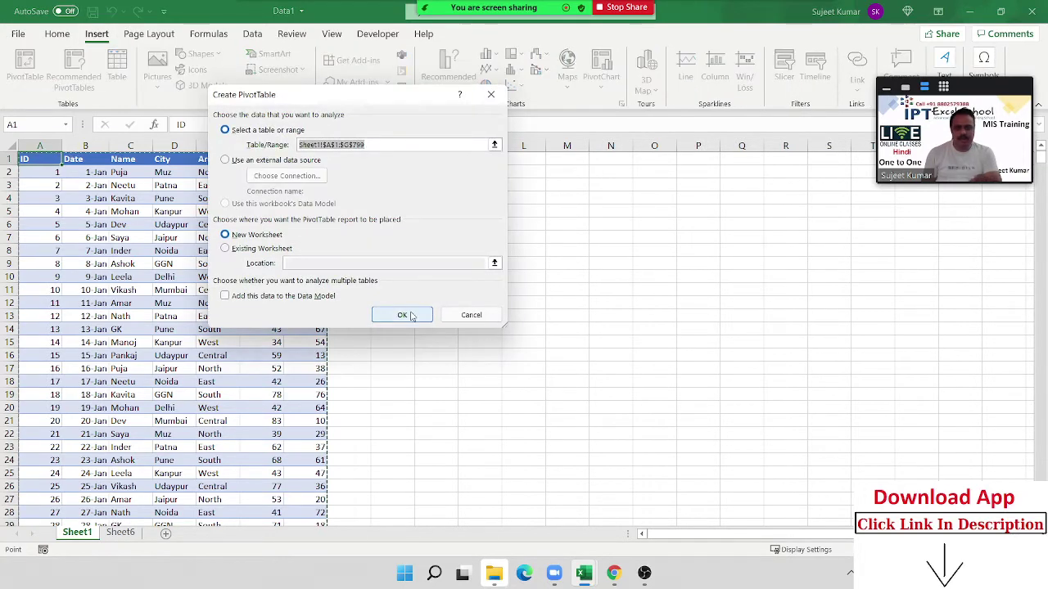
left_click(402, 315)
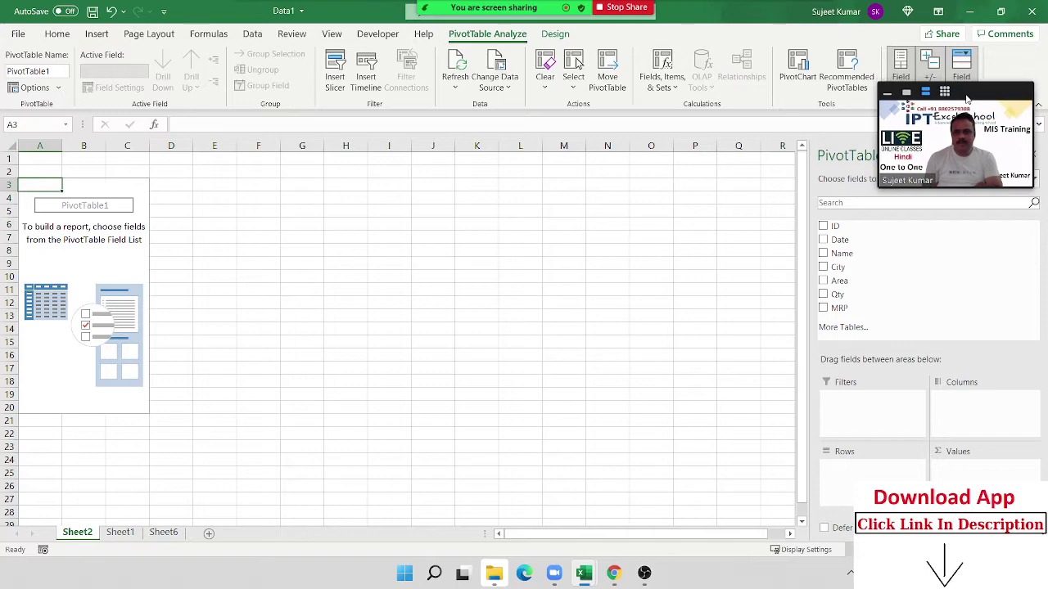
left_click_drag(967, 99, 969, 24)
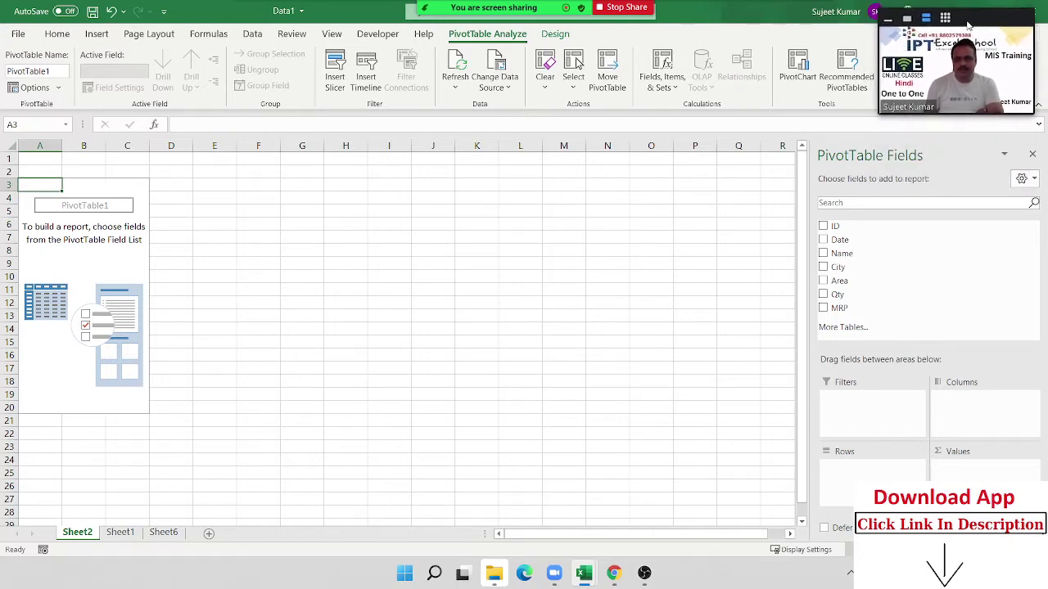
left_click(576, 250)
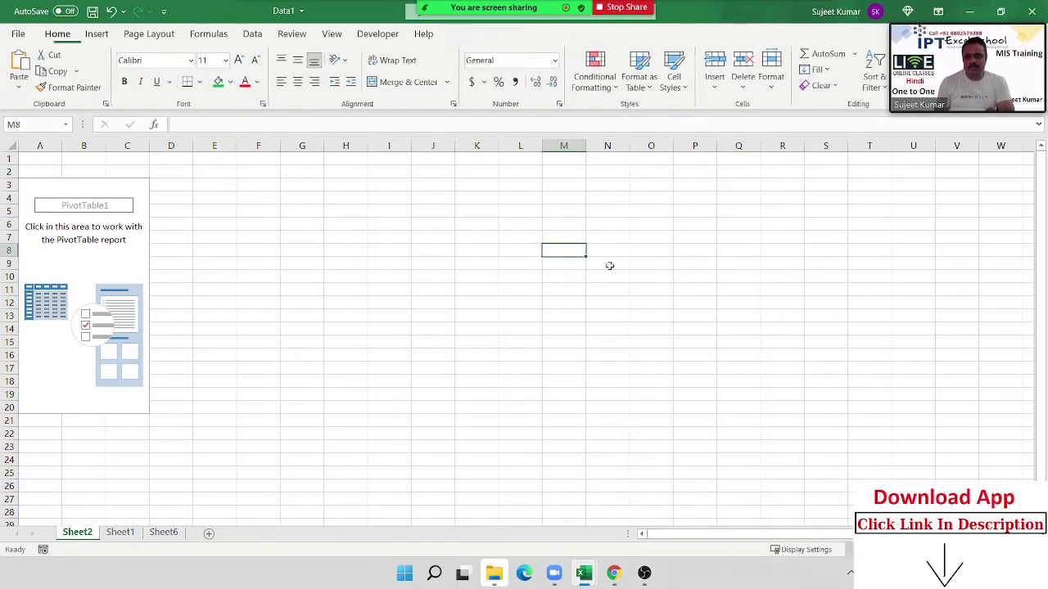
left_click(139, 288)
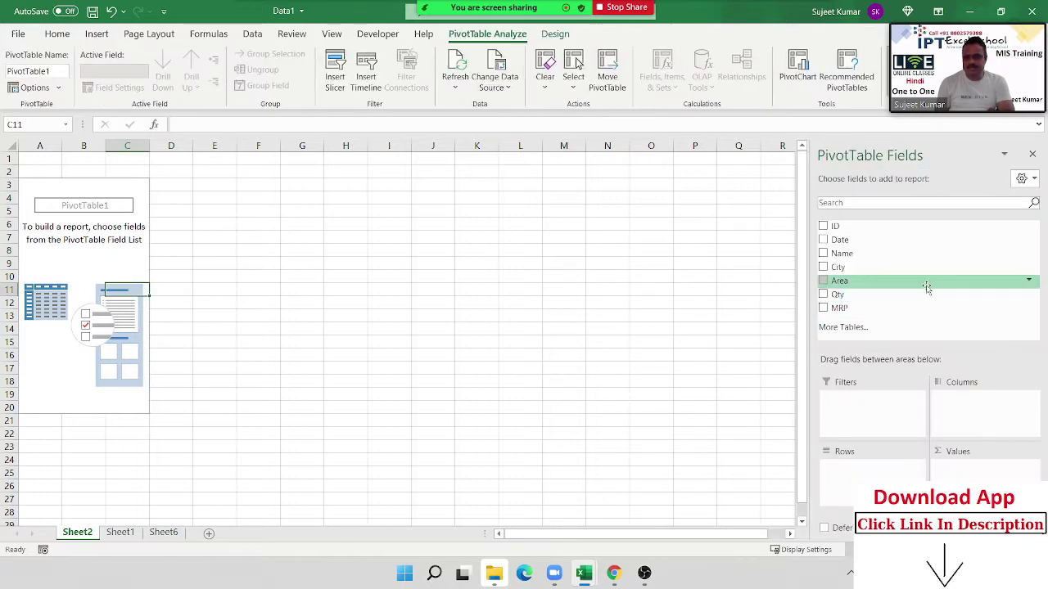
left_click_drag(869, 253, 872, 473)
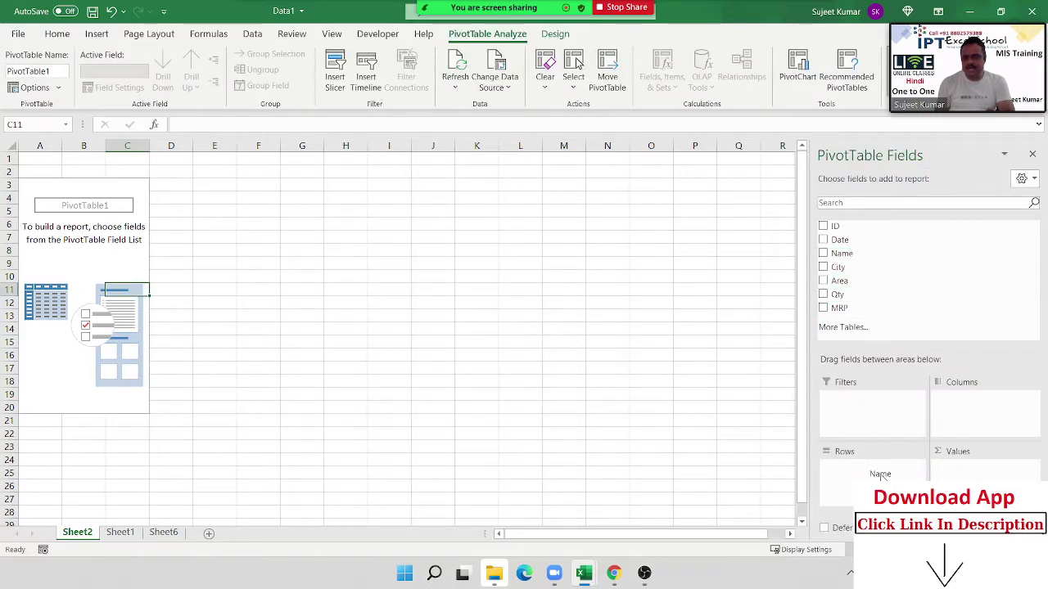
left_click(847, 295)
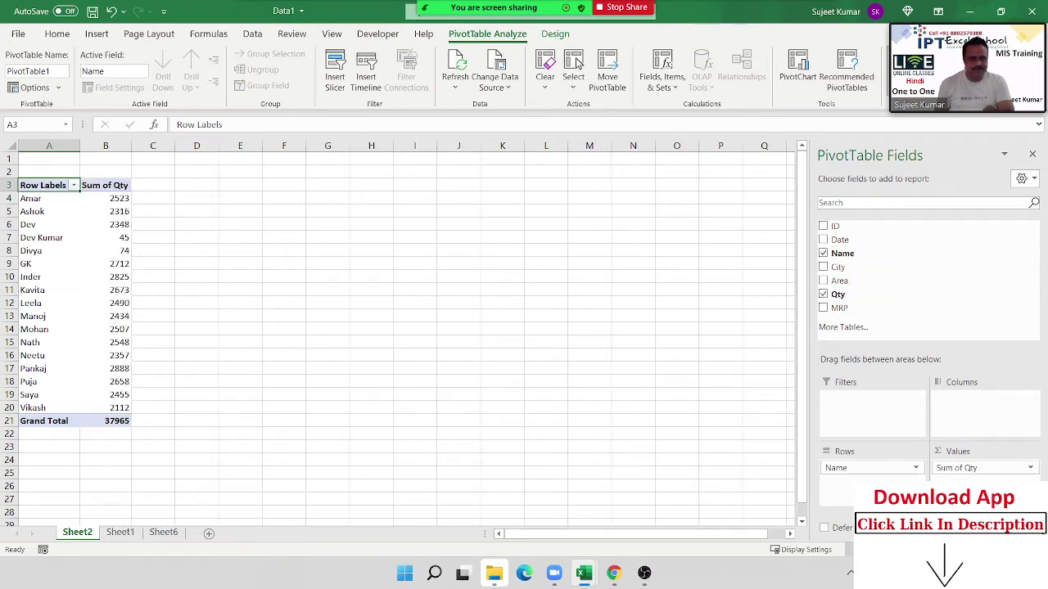
left_click(120, 532)
Clear the last two data records in rows 798–799 on Sheet1
left_click(45, 252)
left_click(55, 447)
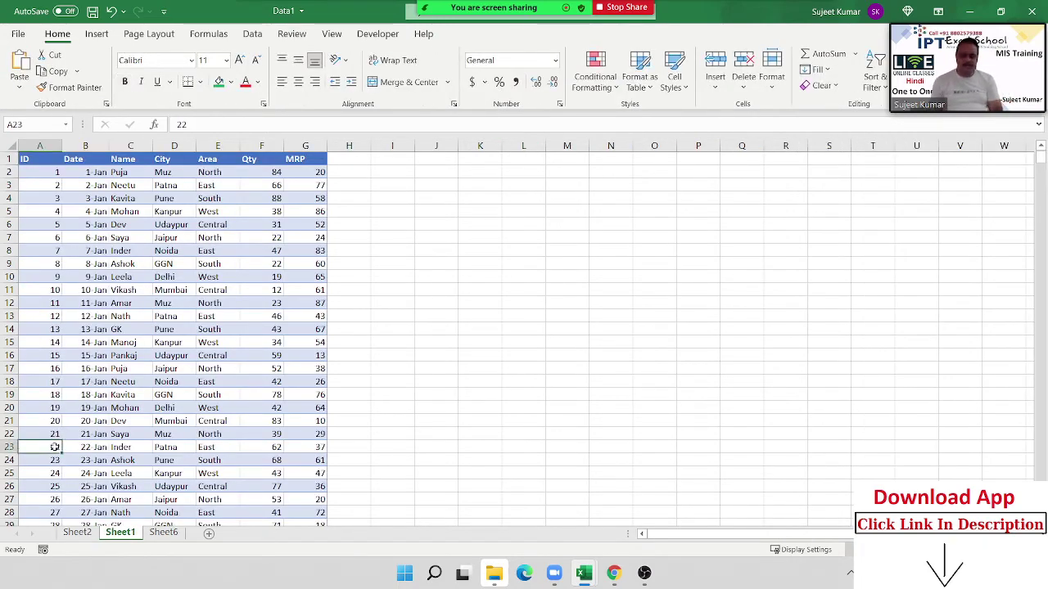
key("ctrl+Down")
key("Up")
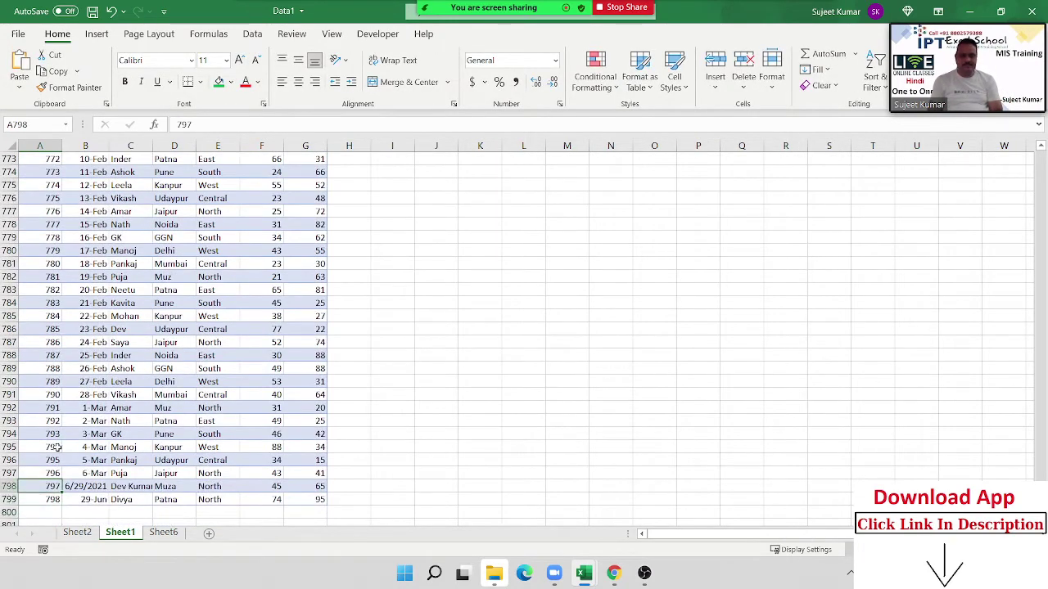
key("shift+space")
key("shift+Down")
key("Delete")
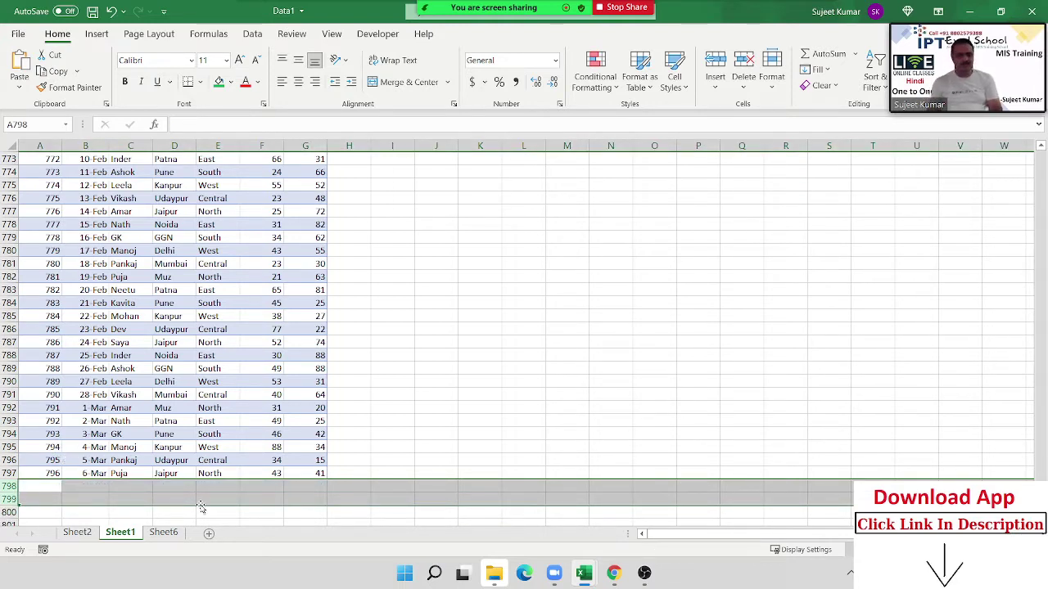
Refresh the Sheet2 pivot so its grand total drops to 37846
left_click(93, 533)
right_click(98, 314)
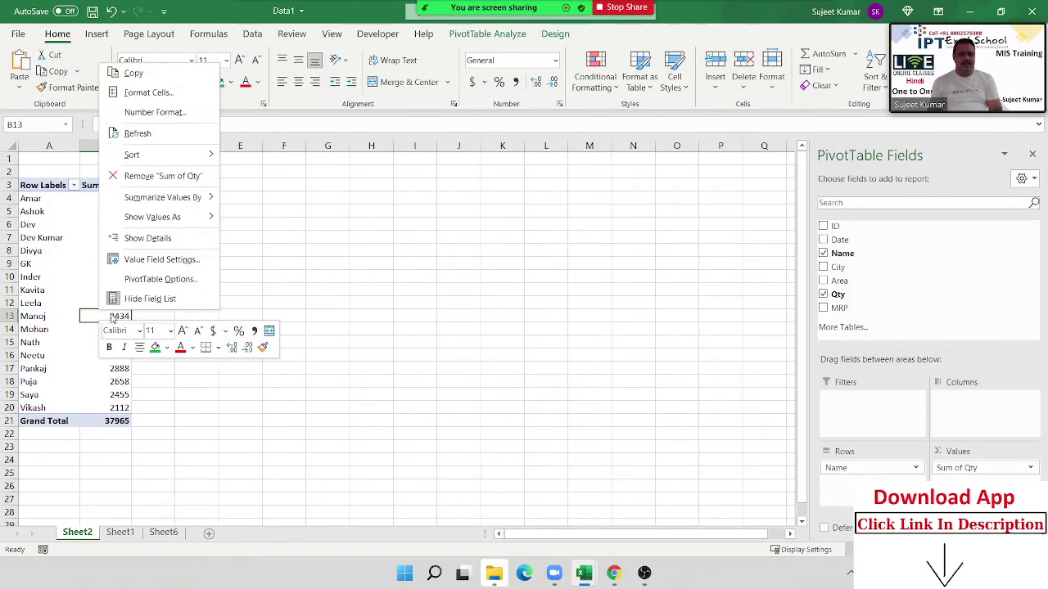
left_click(135, 133)
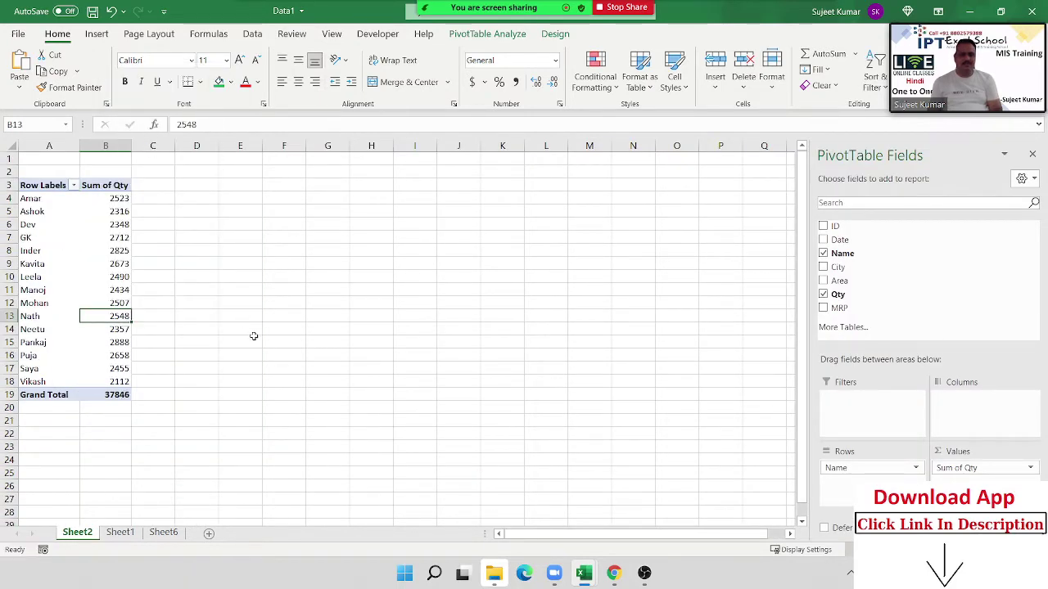
right_click(117, 288)
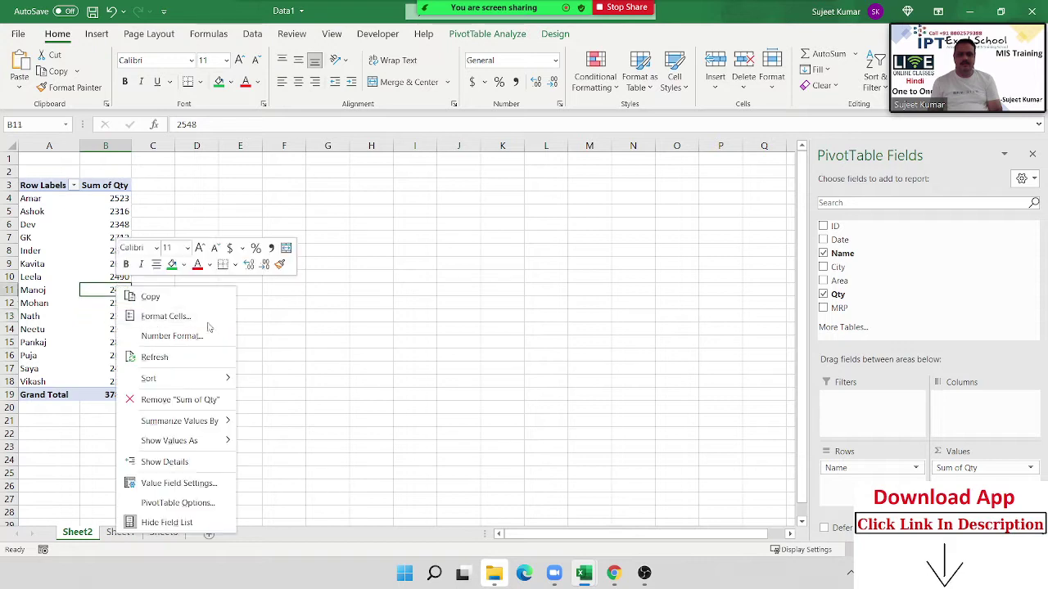
left_click(180, 365)
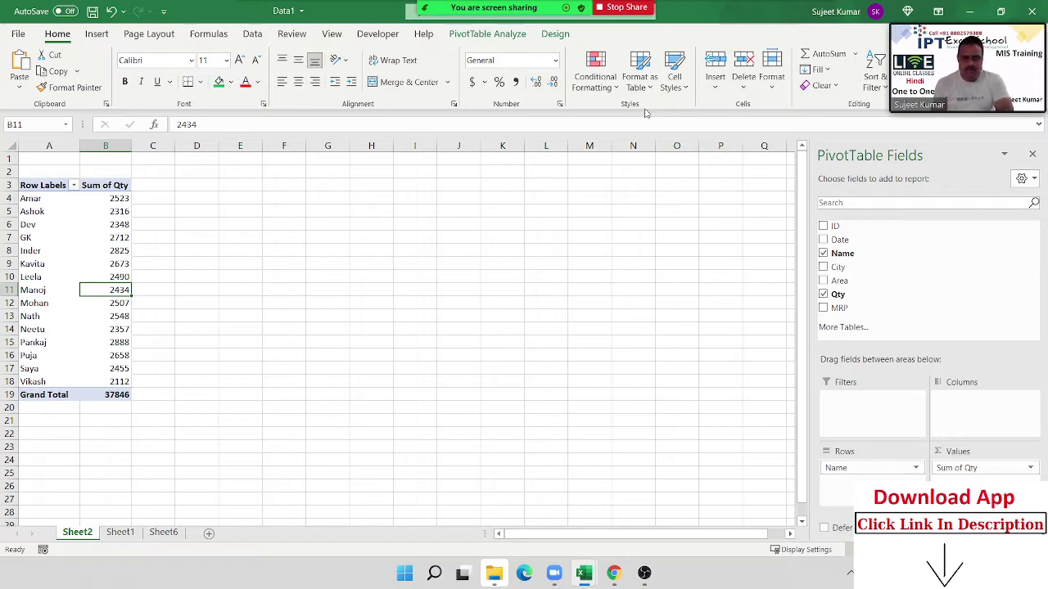
Set the PivotTable's data source to Sheet1!$A$1:$G$797 and view the Sheet1 data again
left_click(485, 33)
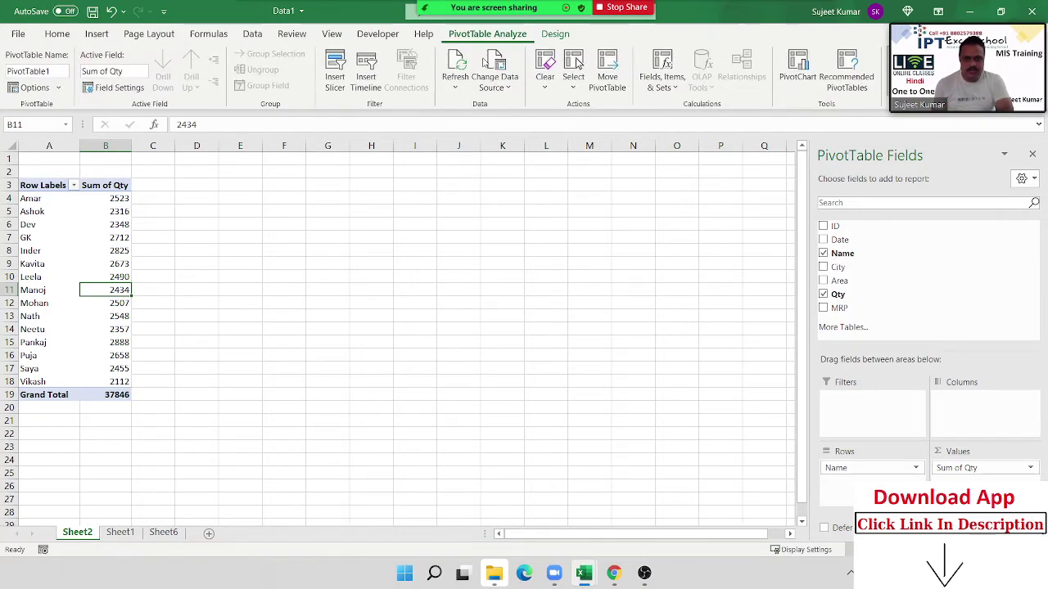
left_click(495, 85)
left_click(524, 107)
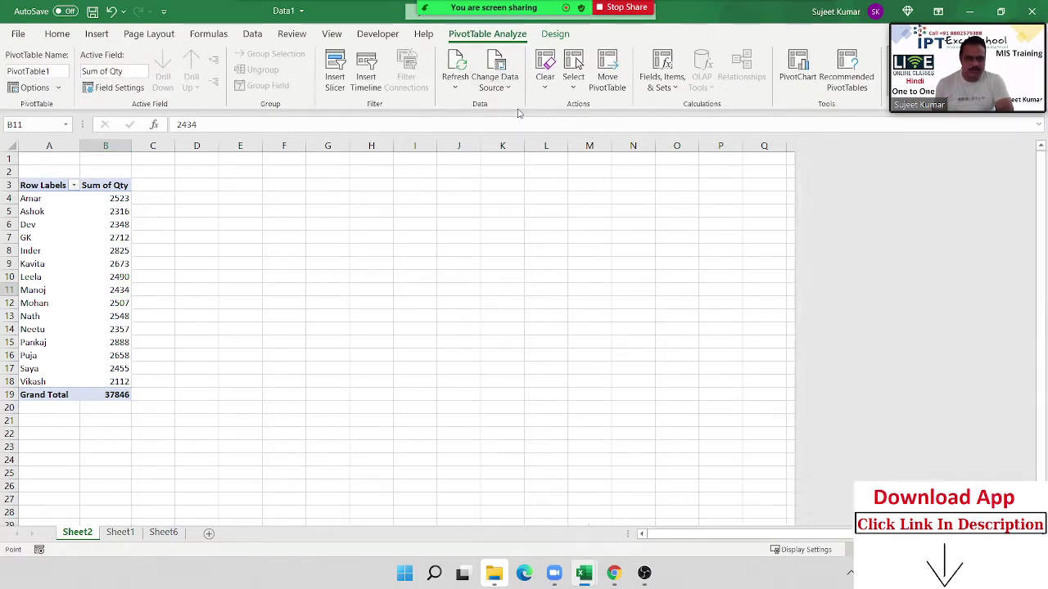
scroll(195, 381, "down", 9)
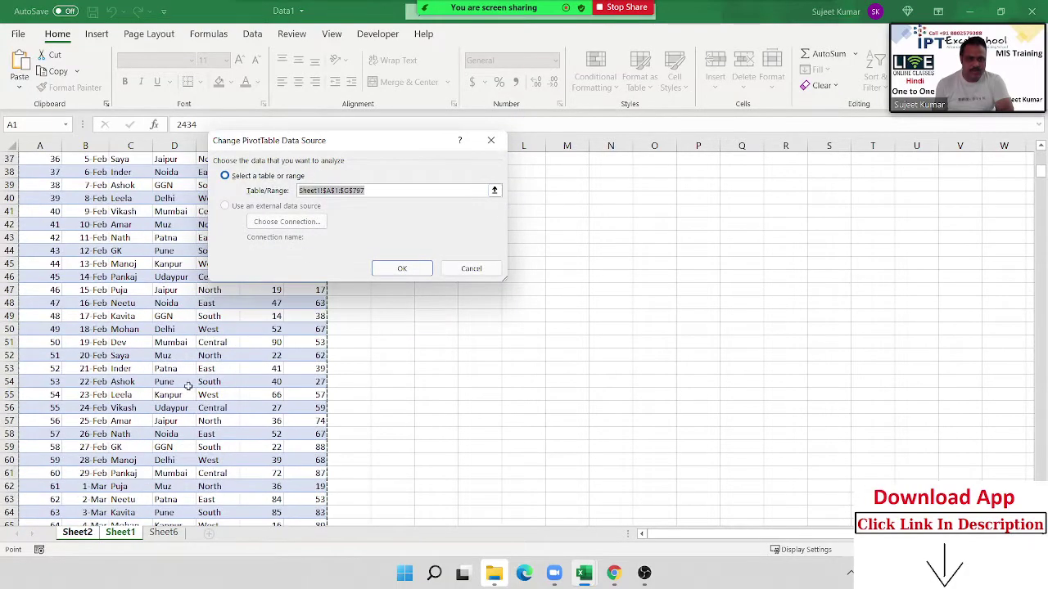
scroll(195, 381, "down", 10)
scroll(209, 373, "down", 14)
scroll(215, 371, "down", 7)
scroll(215, 370, "down", 8)
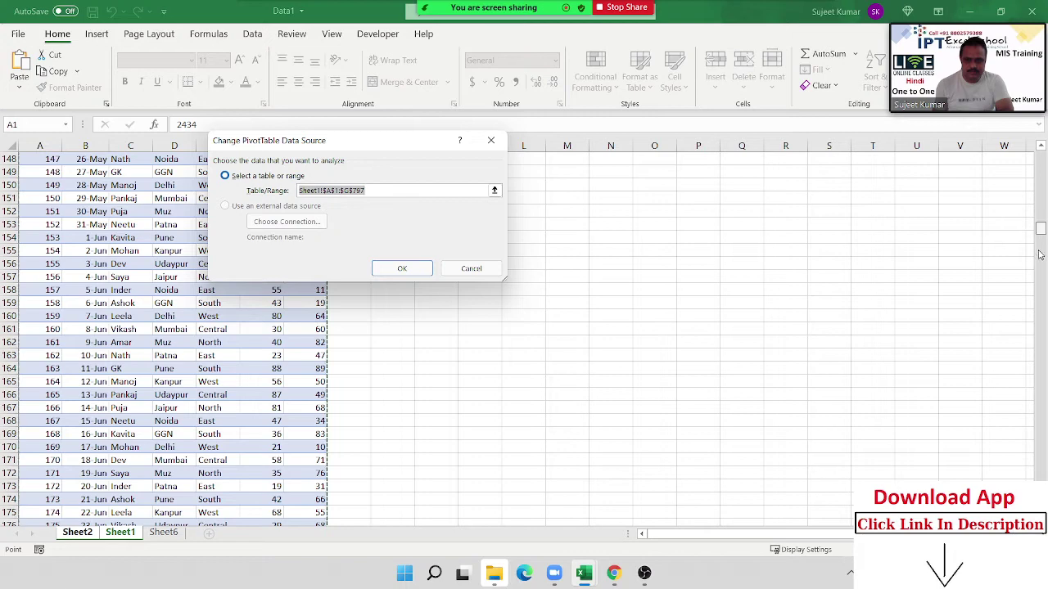
left_click_drag(1040, 228, 1041, 419)
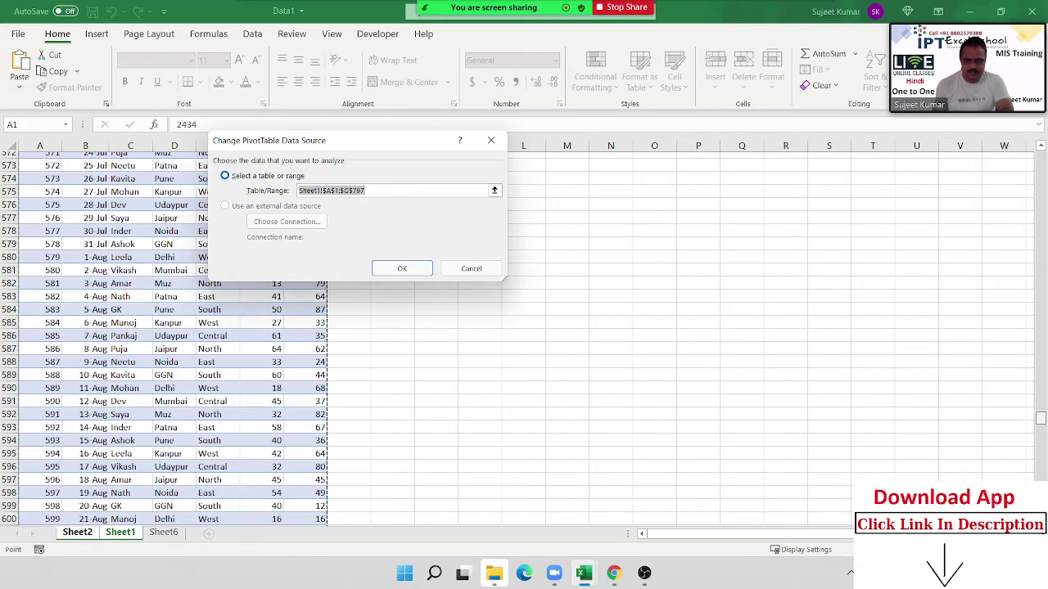
scroll(988, 219, "down", 1)
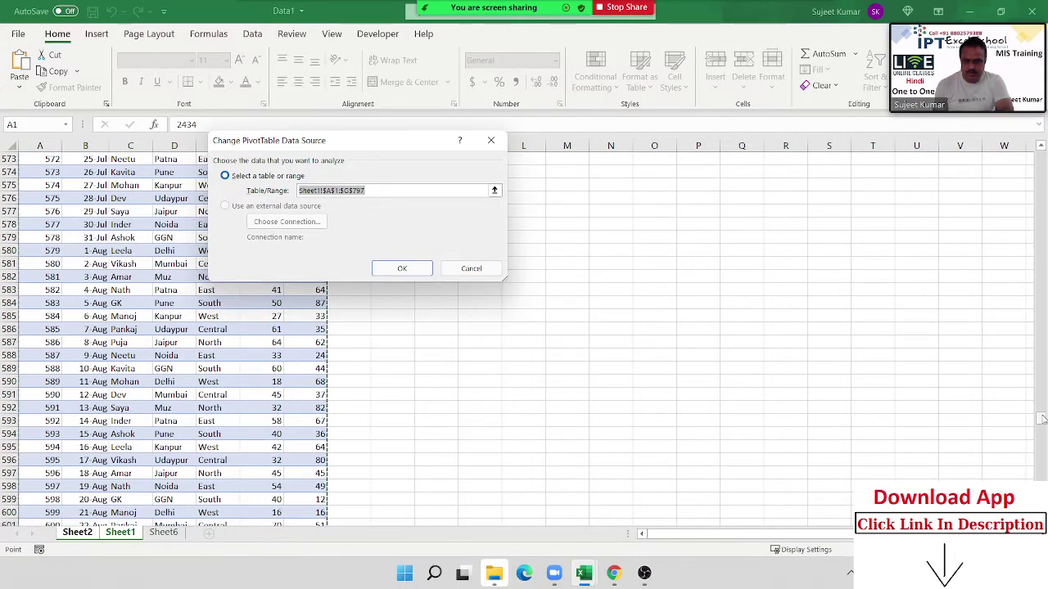
left_click_drag(1041, 422, 1041, 465)
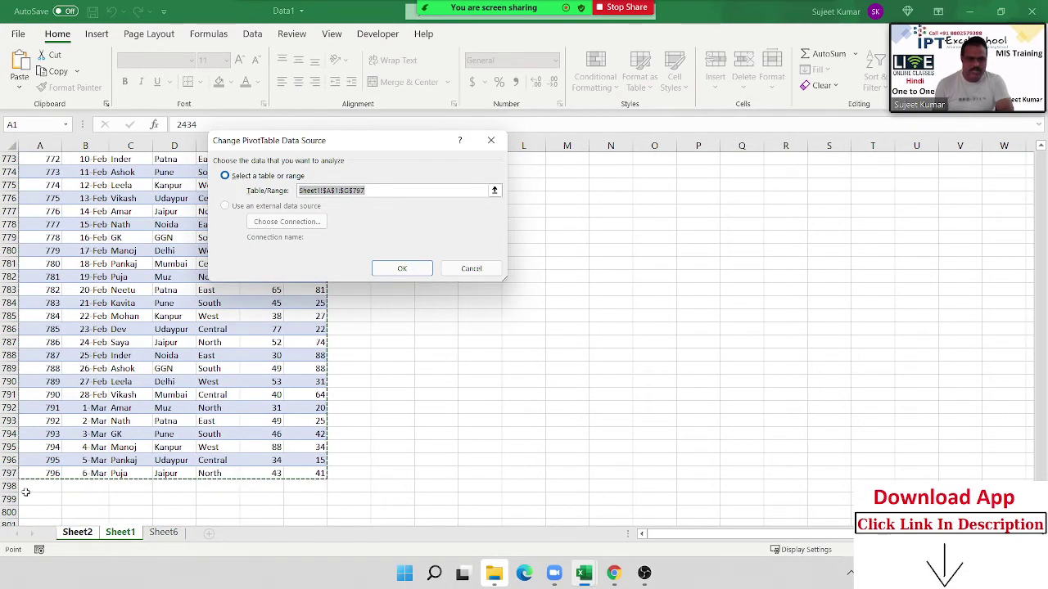
left_click(386, 271)
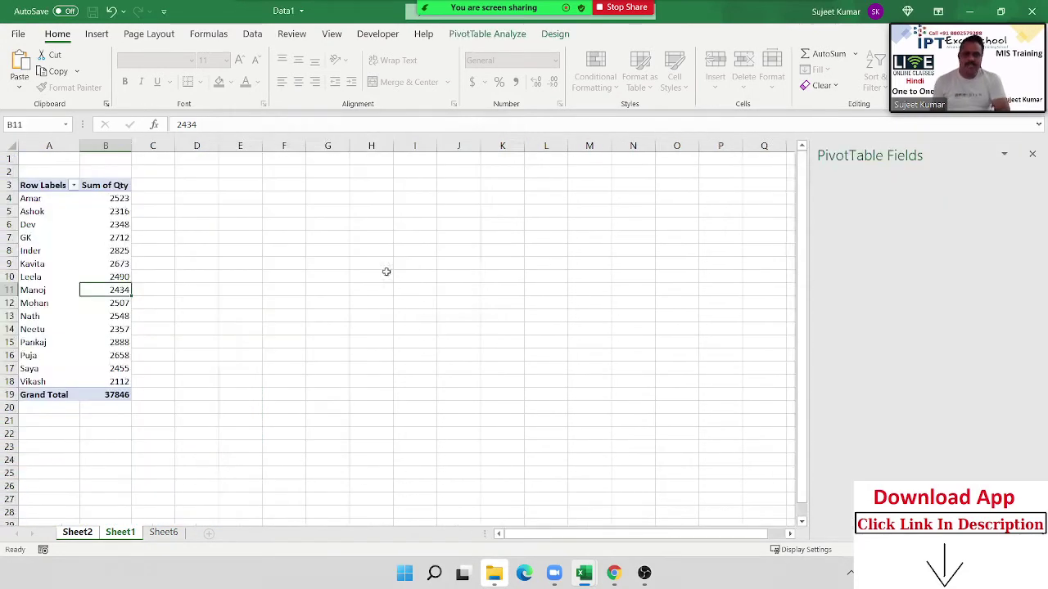
left_click(120, 534)
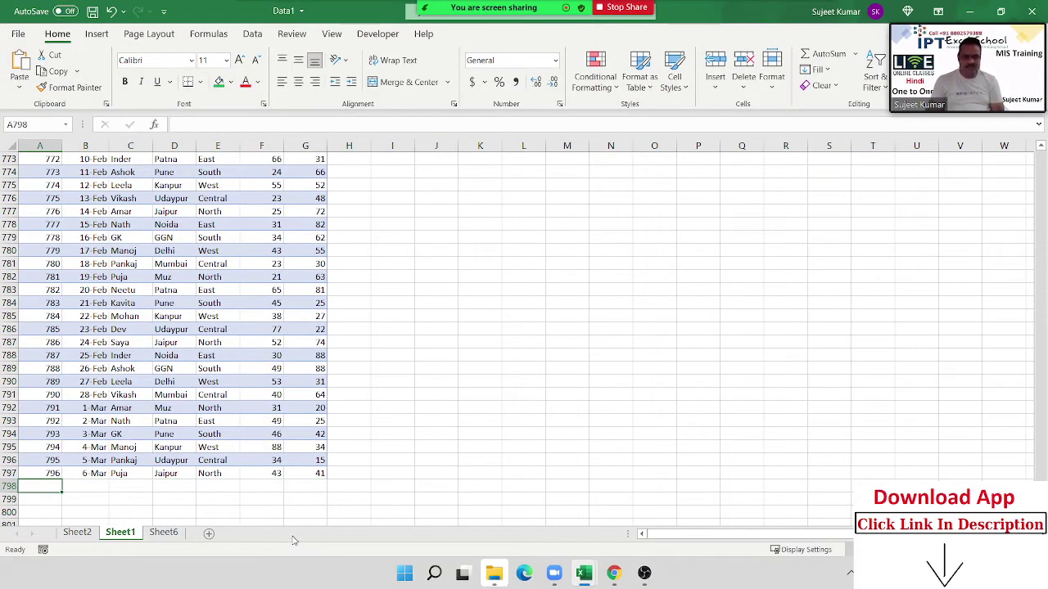
Start a new row 798 record with ID 797 and today's date, 30 Jun
key("Up")
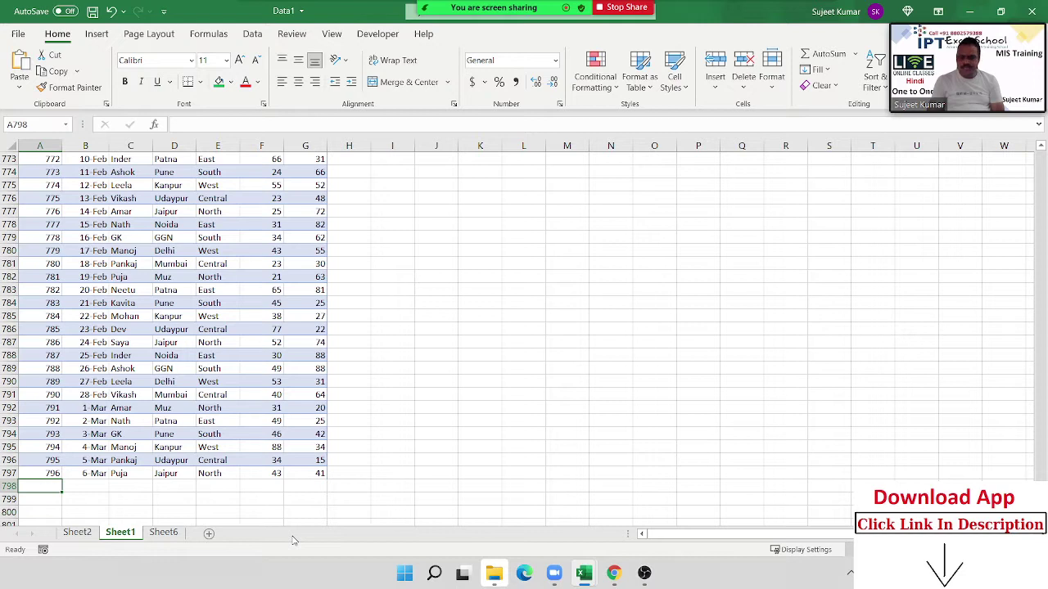
type("/")
key("Tab")
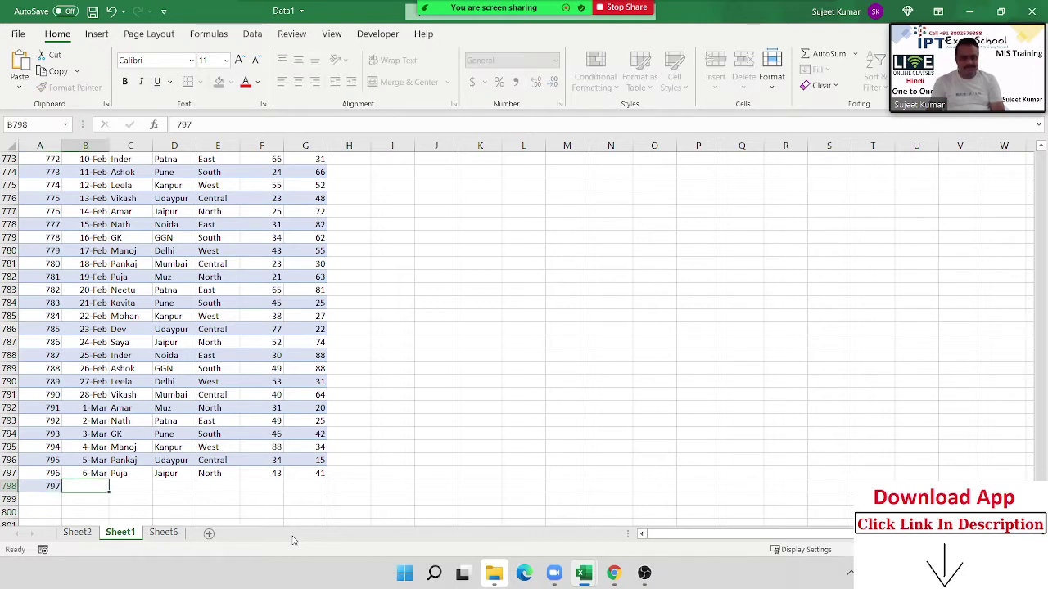
key("ctrl+semicolon")
key("Tab")
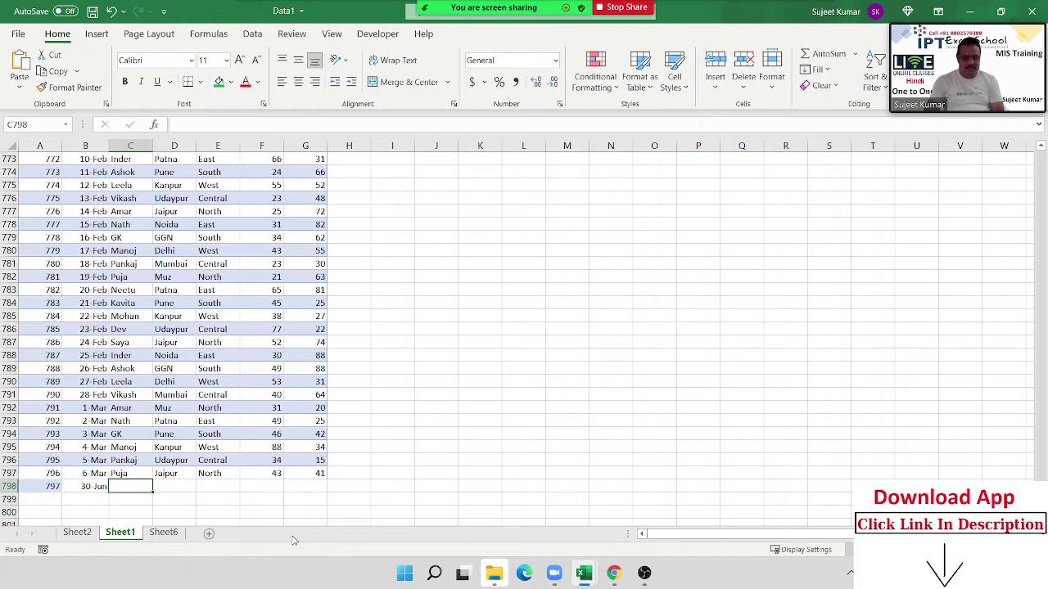
Complete the record with a name, city Muz, area North, Qty 75 and MRP 65
type("U")
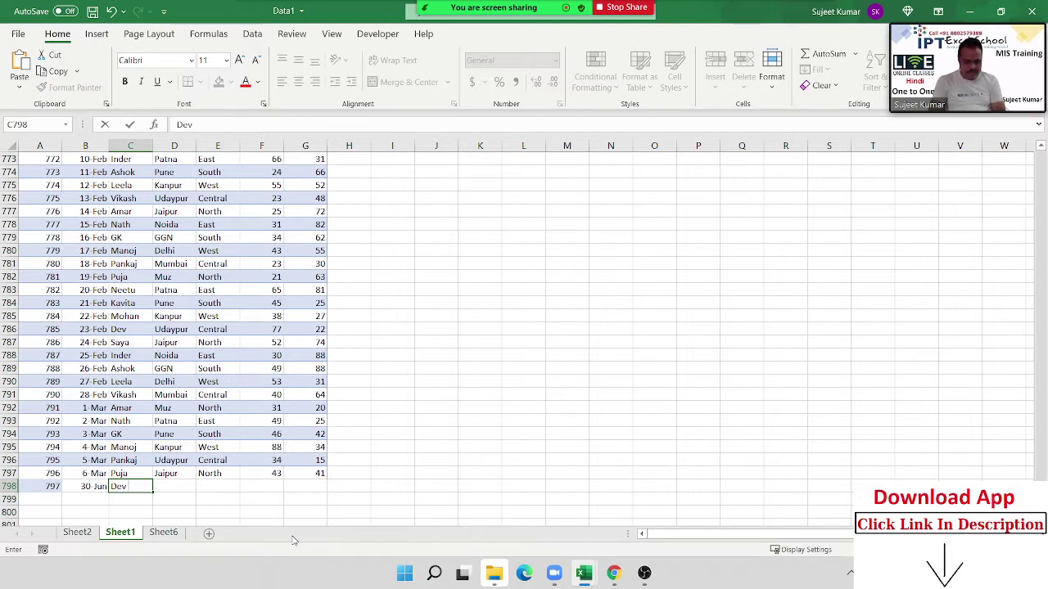
key("Tab")
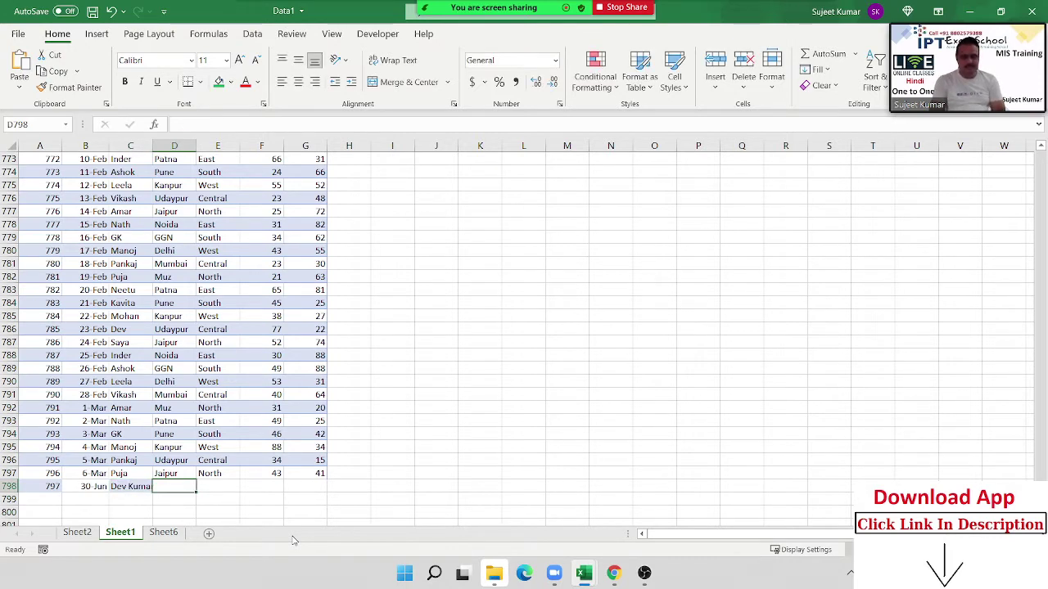
type("Muz")
key("Tab")
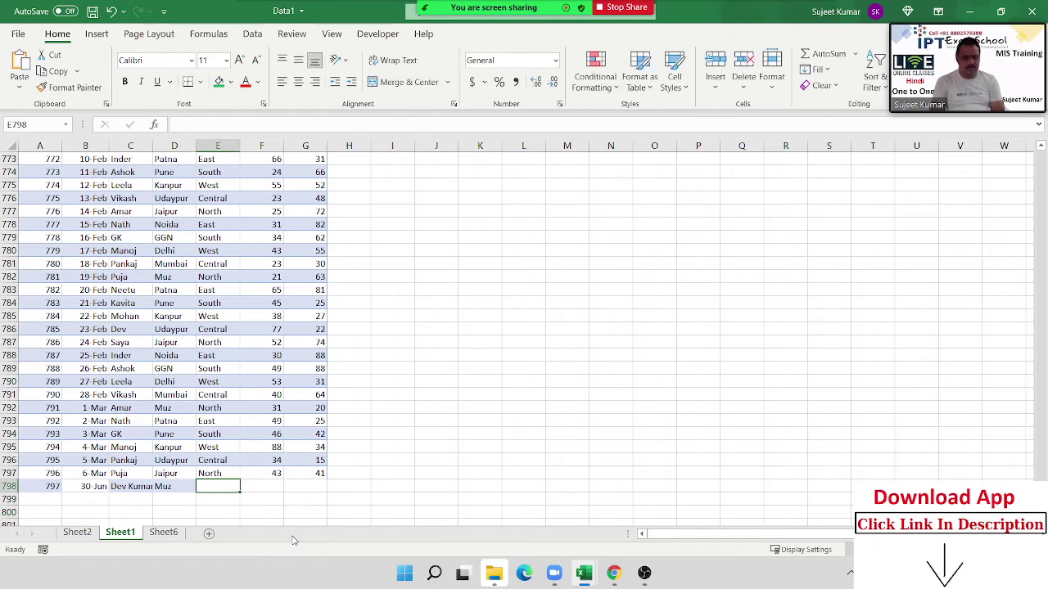
type("North")
key("Tab")
type("75")
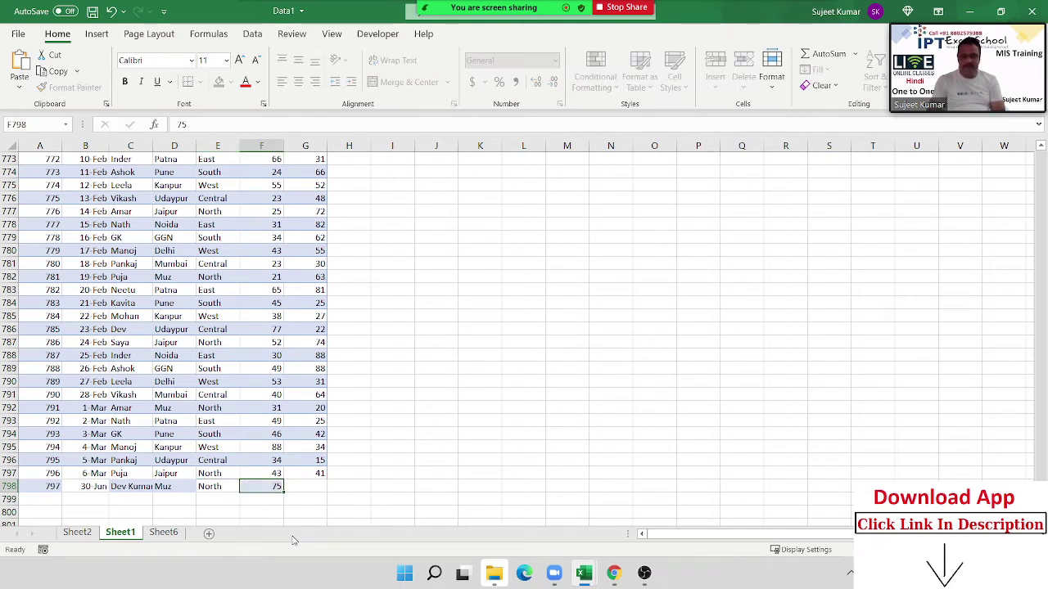
key("Tab")
type("65")
key("Tab")
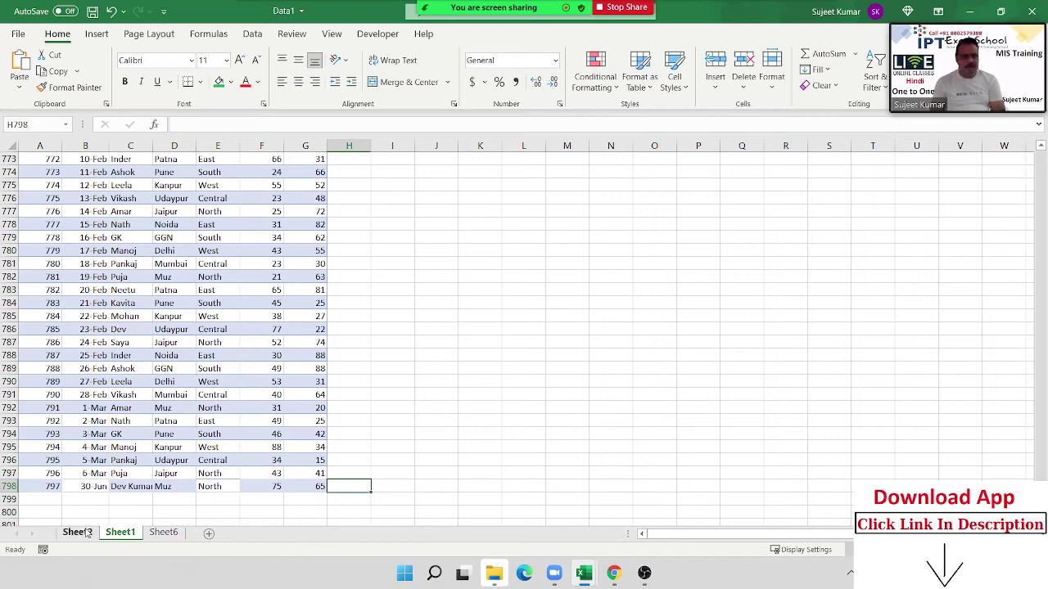
left_click(88, 534)
Refresh the pivot, which leaves totals unchanged, and bring up its Change Data Source dialog
right_click(65, 344)
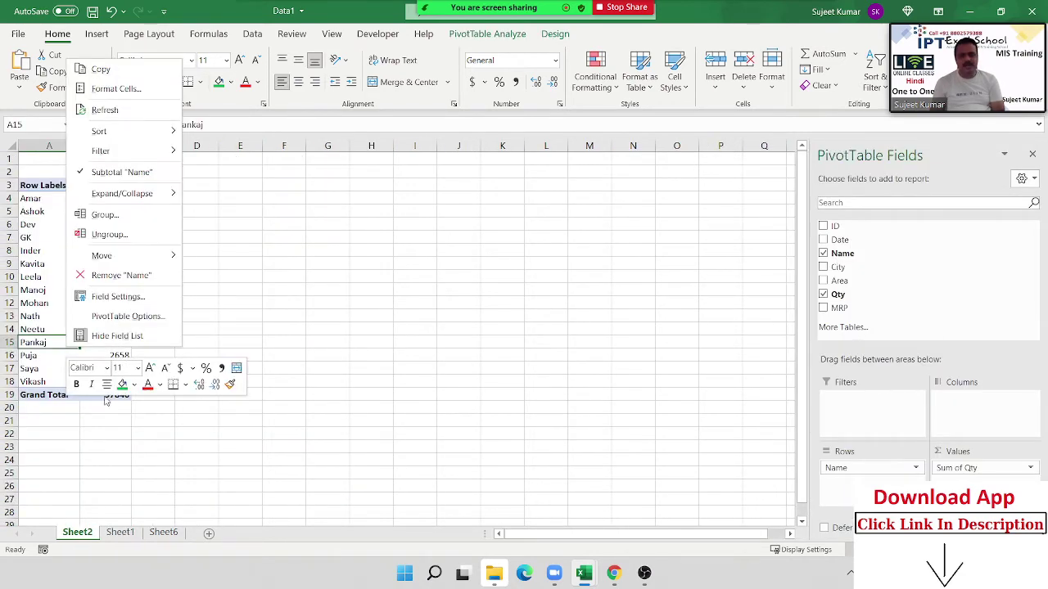
left_click(116, 115)
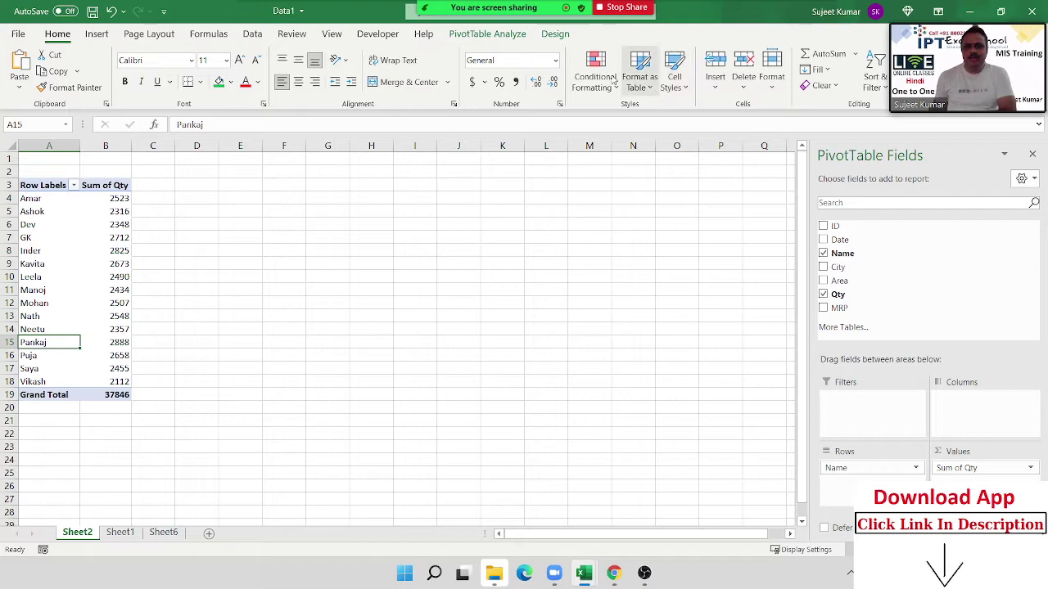
left_click(488, 34)
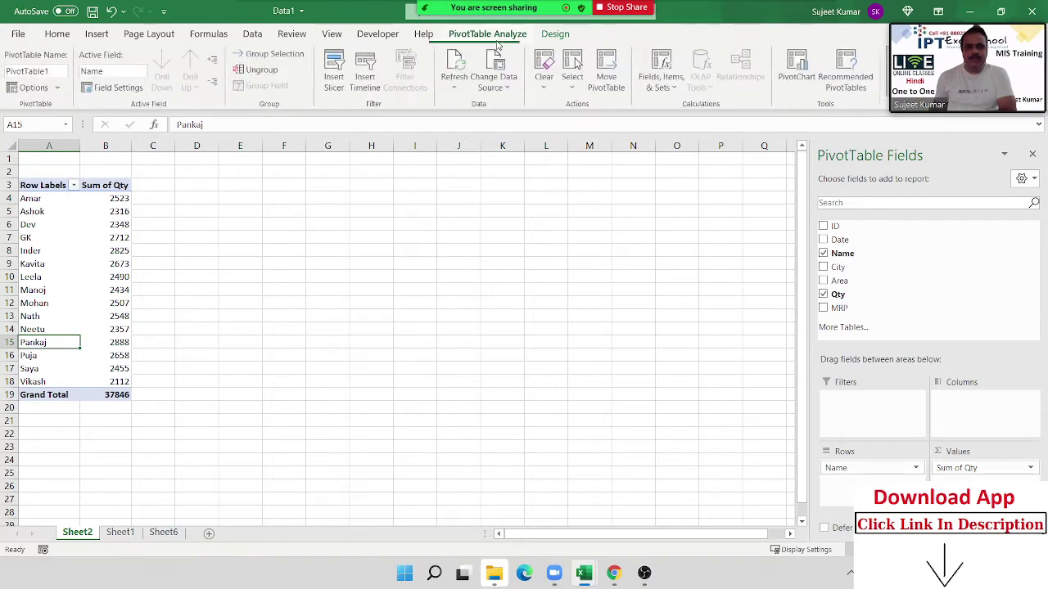
left_click(492, 87)
left_click(503, 105)
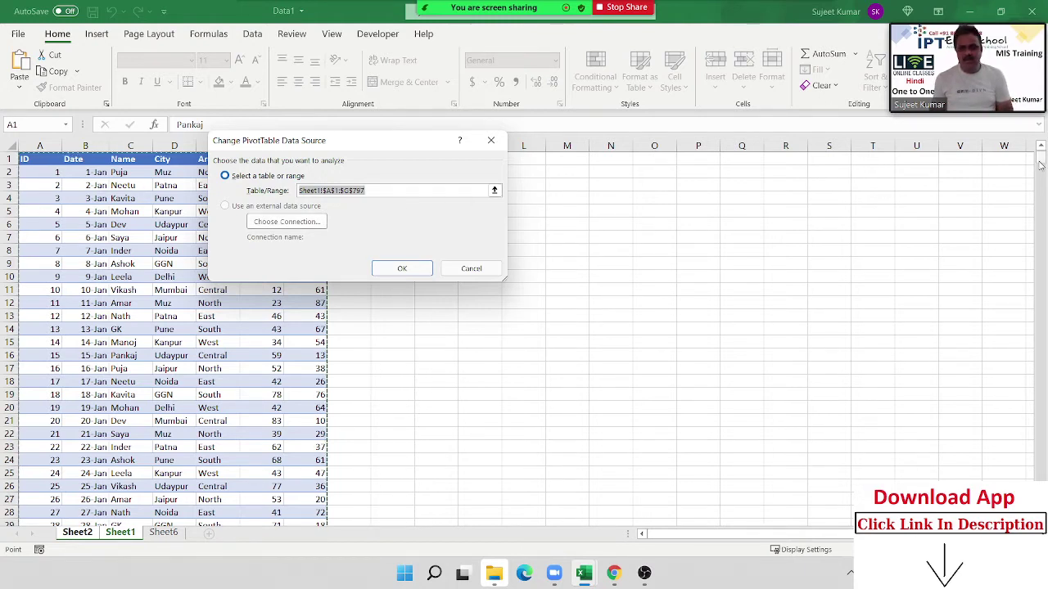
Extend the pivot source to Sheet1!$A$1:$G$798, adding the new Qty 75 (total 37921)
left_click_drag(1043, 417, 1044, 438)
scroll(980, 414, "down", 5)
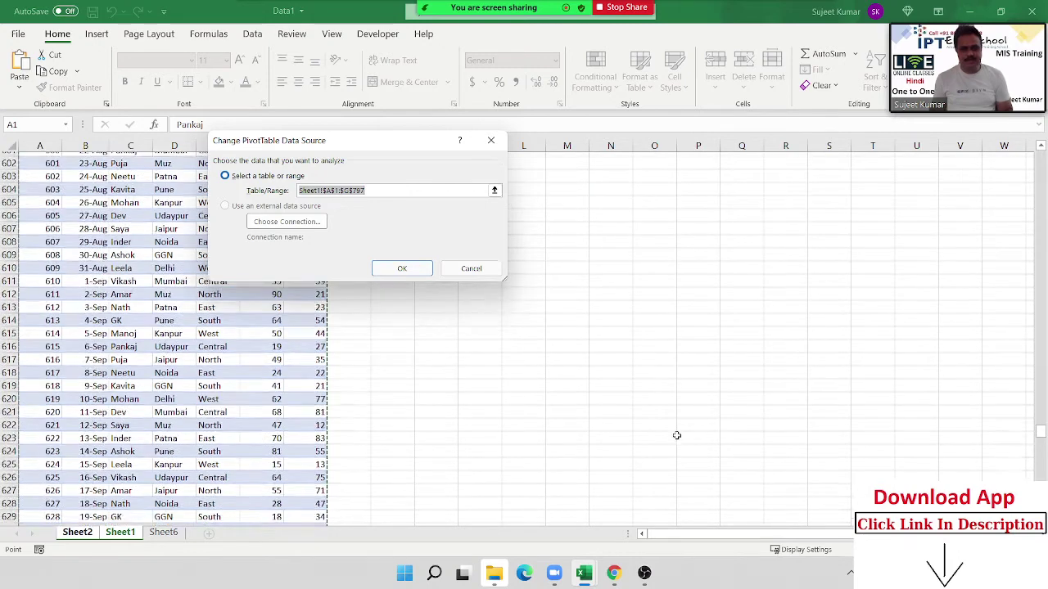
scroll(676, 434, "down", 6)
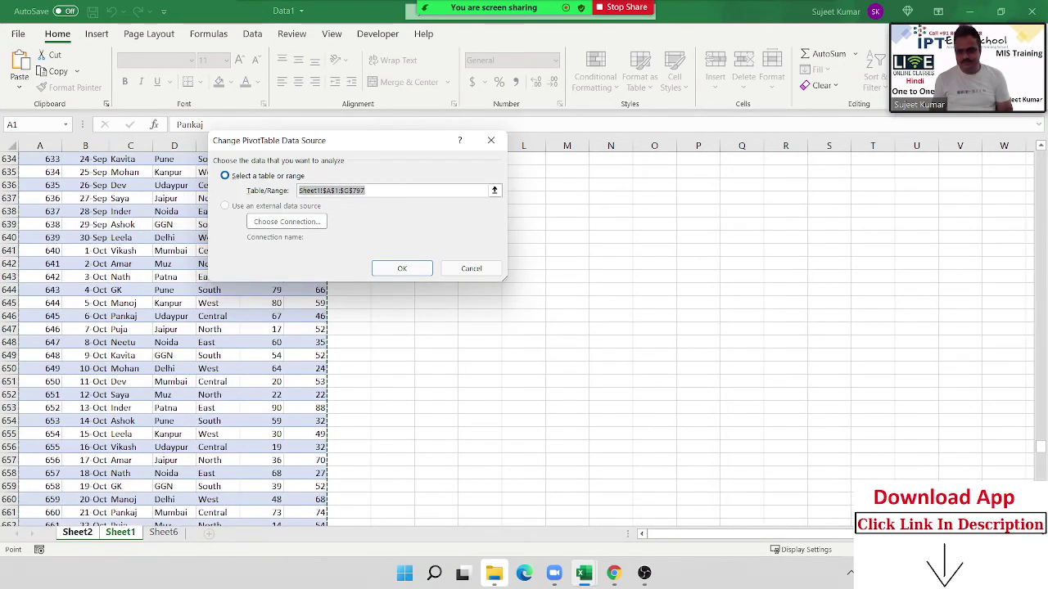
scroll(676, 435, "down", 15)
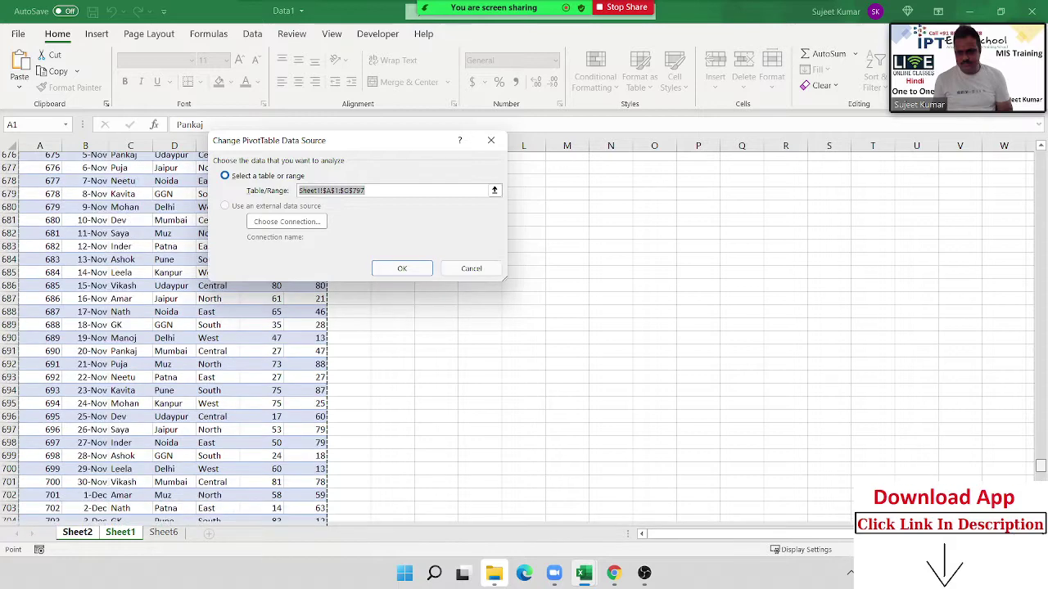
scroll(676, 434, "down", 20)
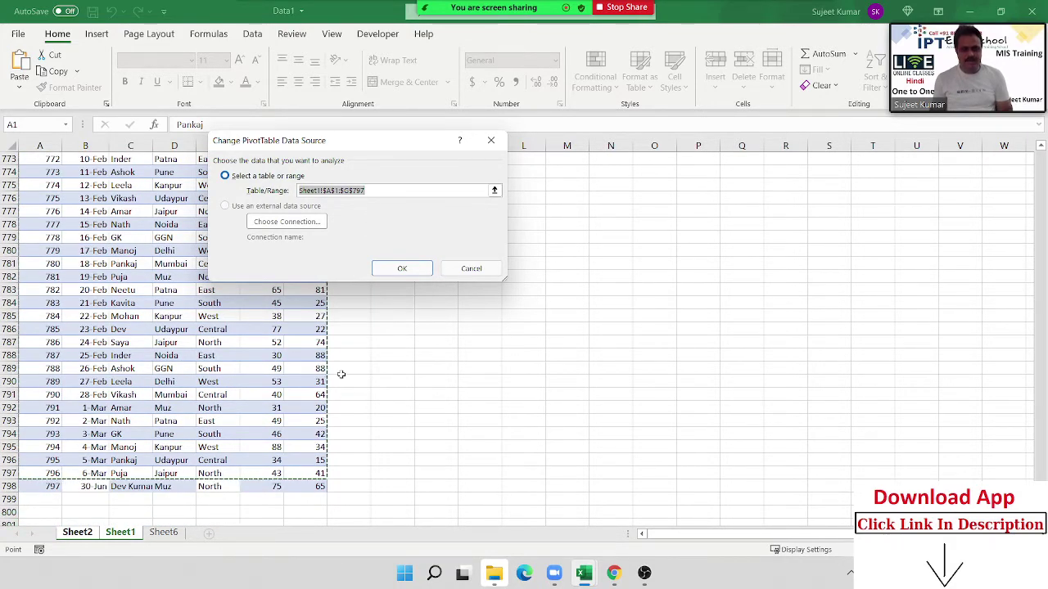
left_click(323, 486)
key("ctrl+shift+Left")
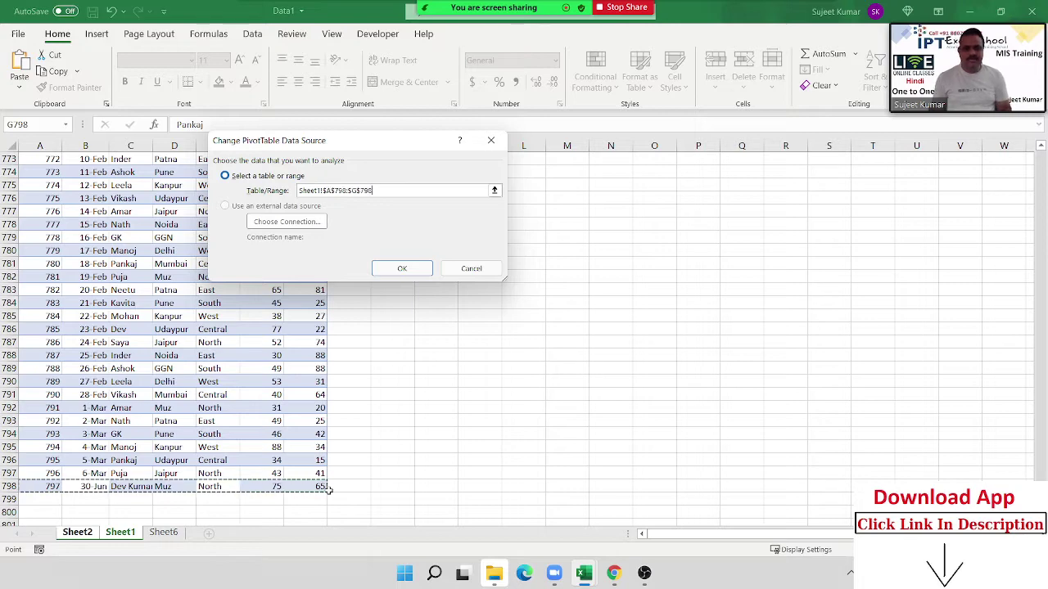
key("ctrl+shift+Up")
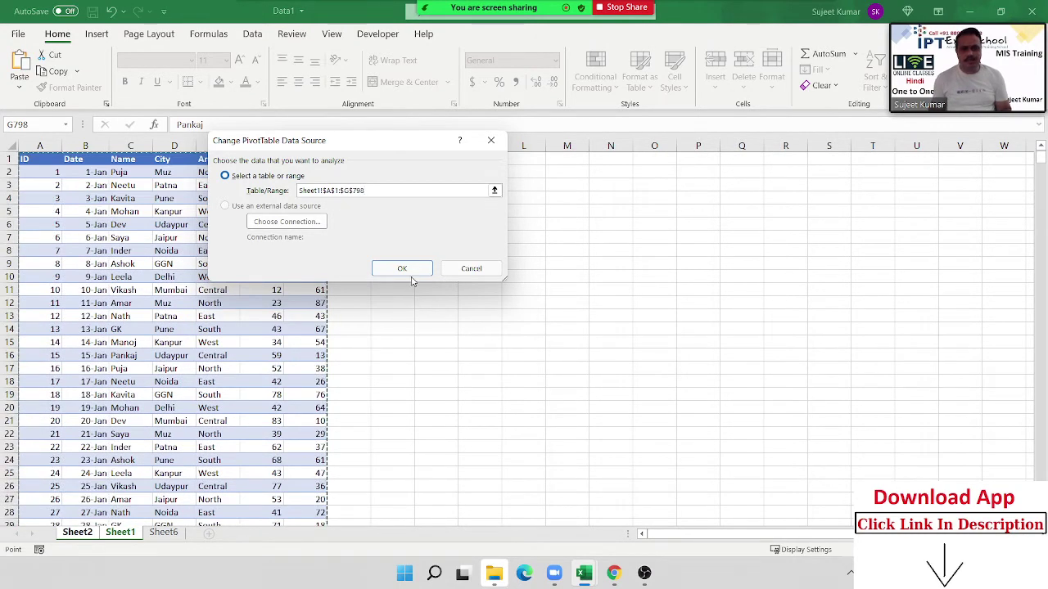
left_click(409, 271)
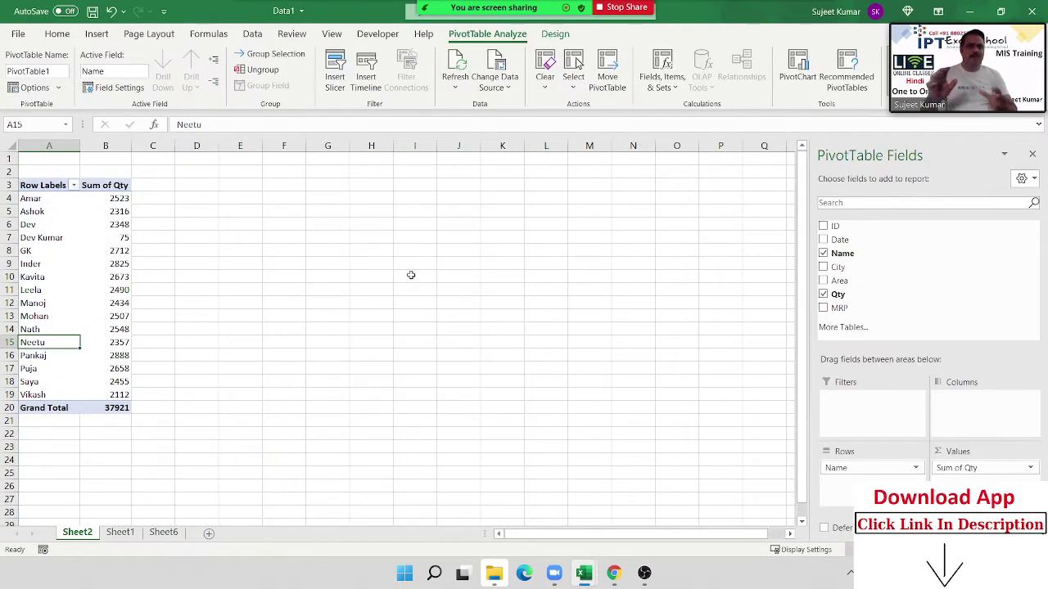
left_click_drag(67, 244, 107, 240)
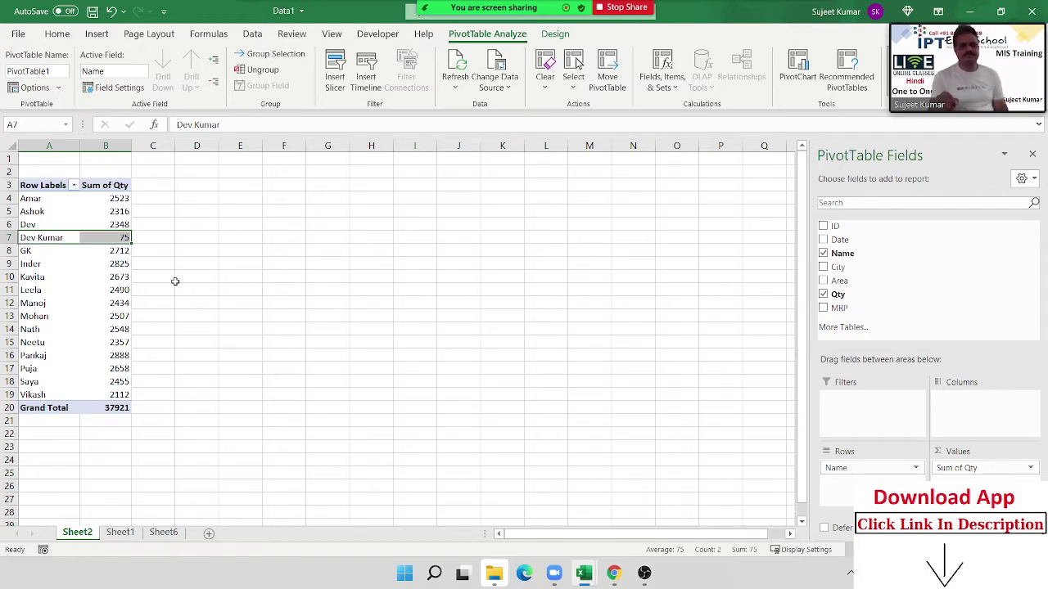
Delete the Sheet2 pivot sheet, leaving Sheet1 and Sheet6, and select the first ID cell
right_click(90, 534)
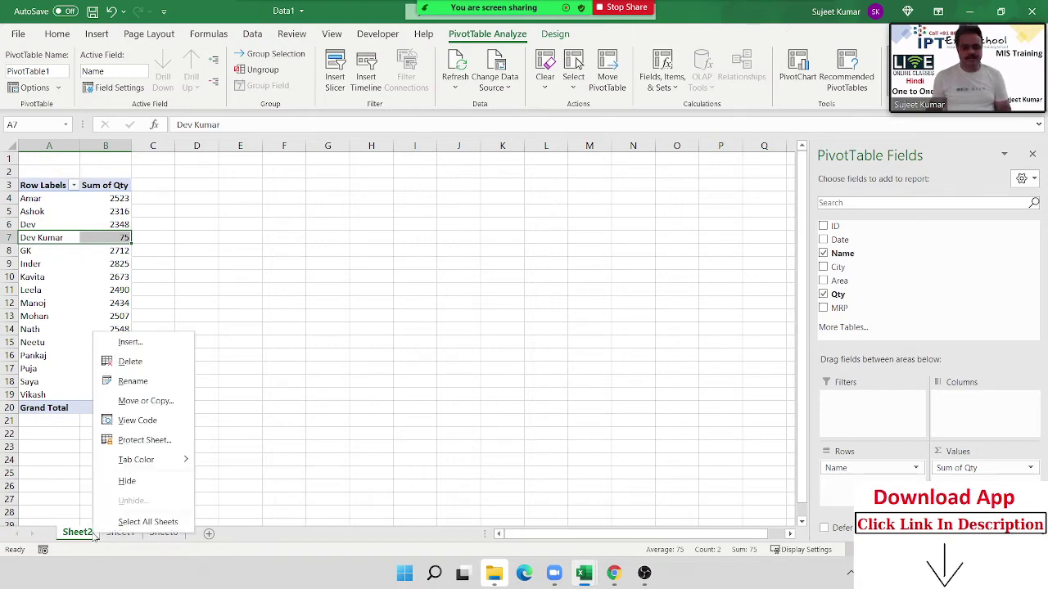
left_click(163, 362)
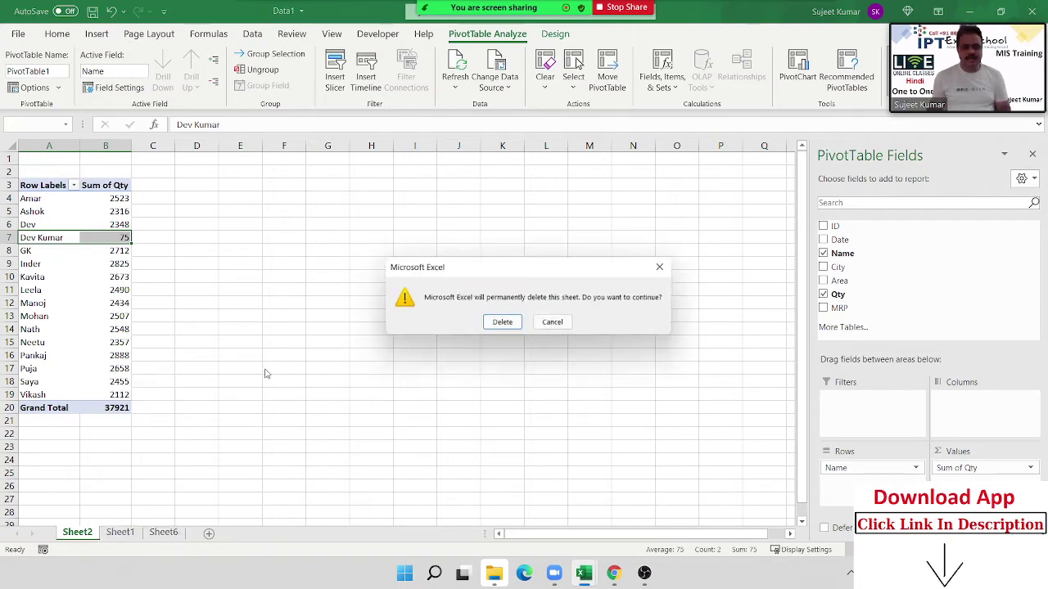
left_click(504, 324)
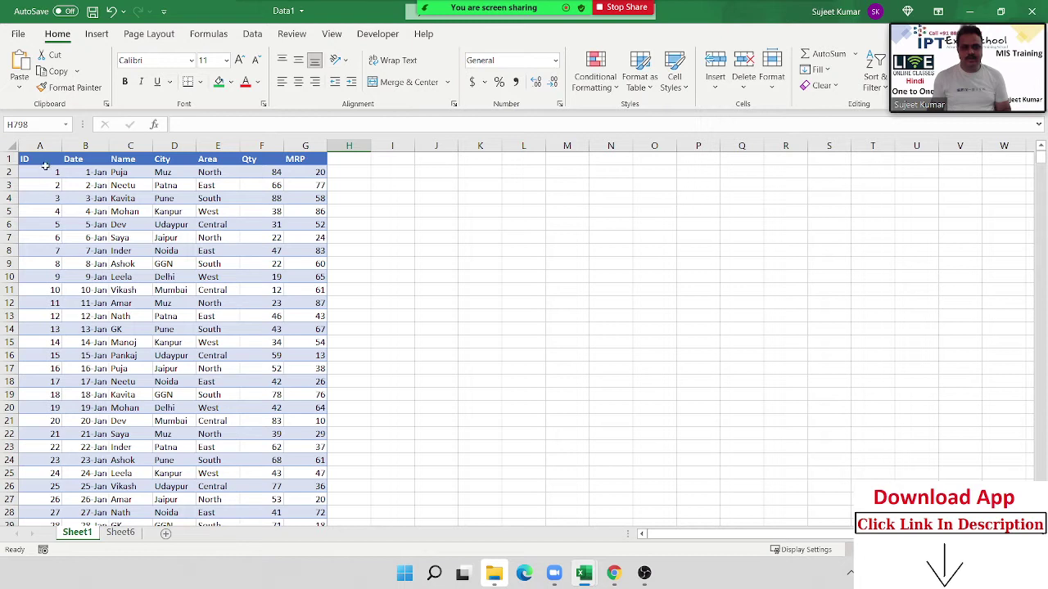
left_click(46, 168)
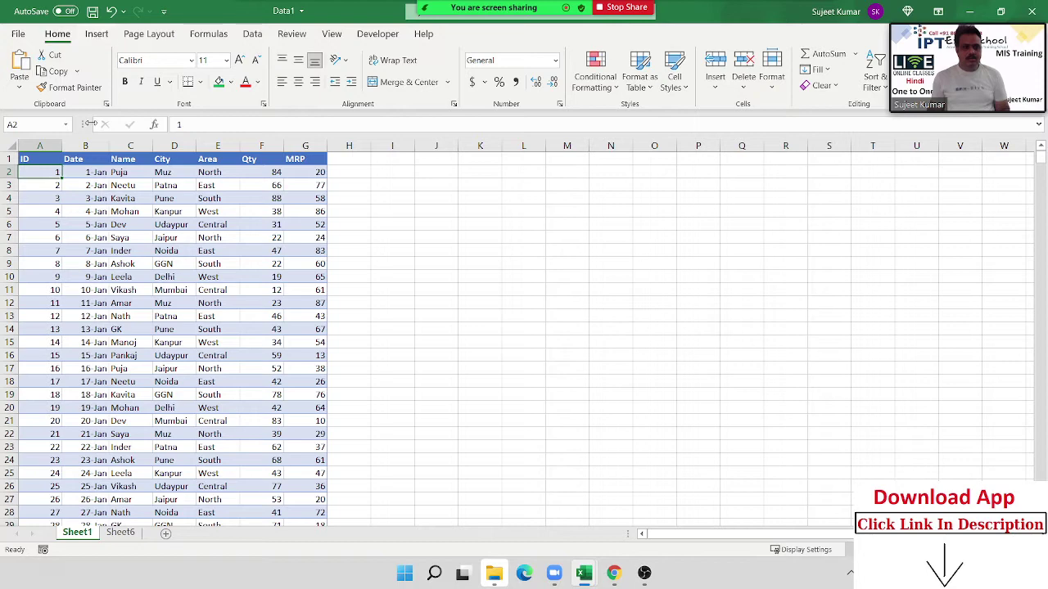
Convert the Sheet1 range A1:G798, with headers, into an Excel table named Table1
left_click(49, 160)
key("ctrl+shift+Right")
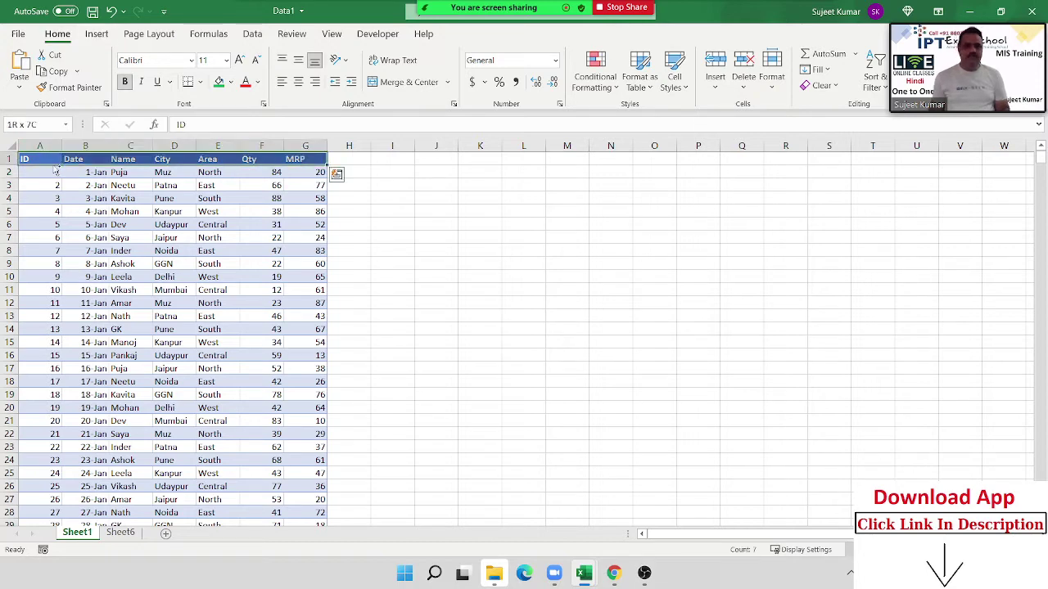
key("ctrl+shift+Down")
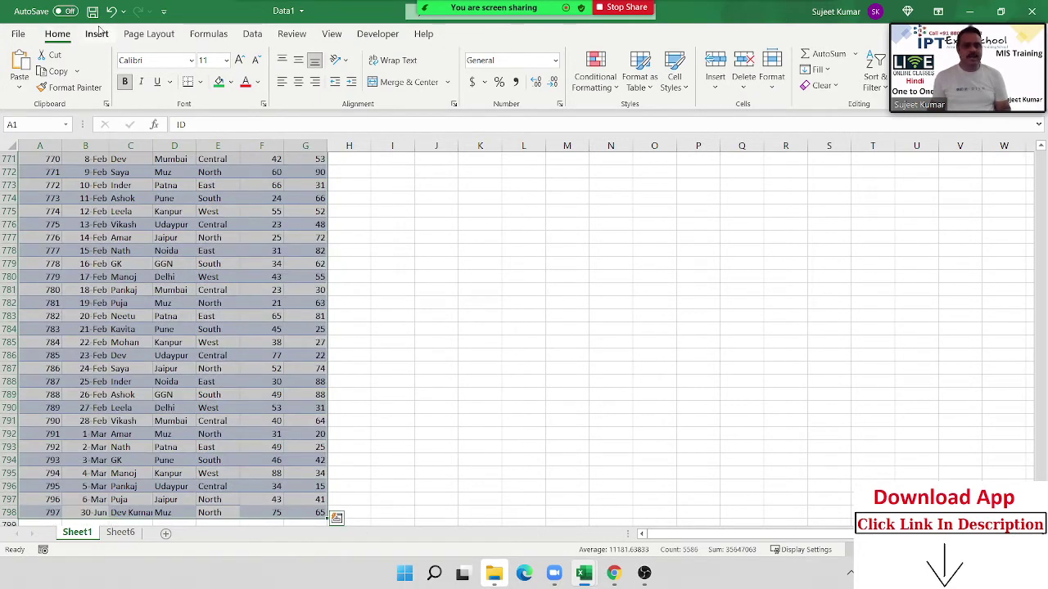
left_click(97, 33)
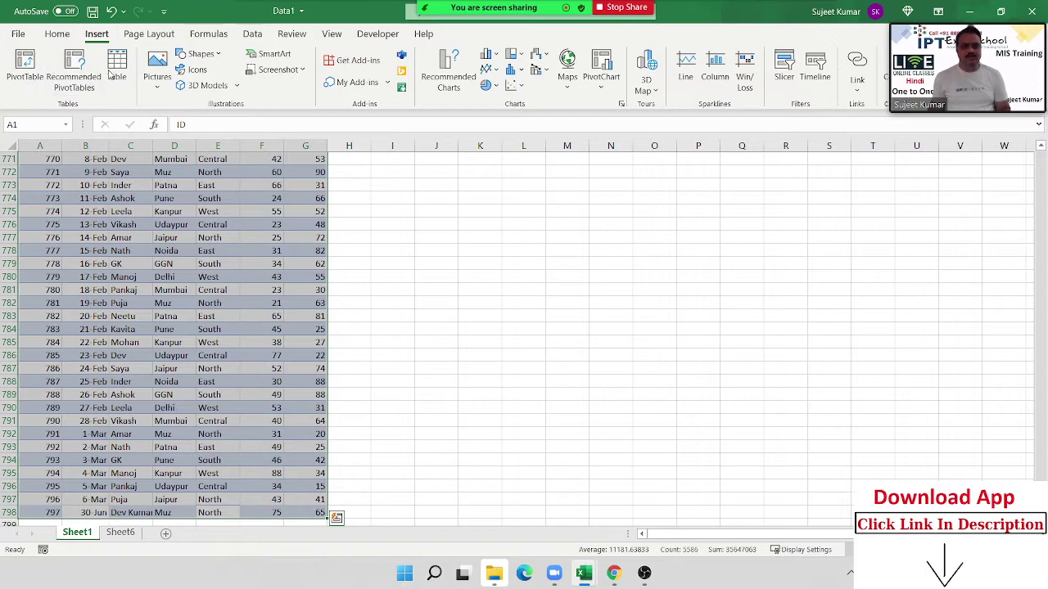
left_click(123, 67)
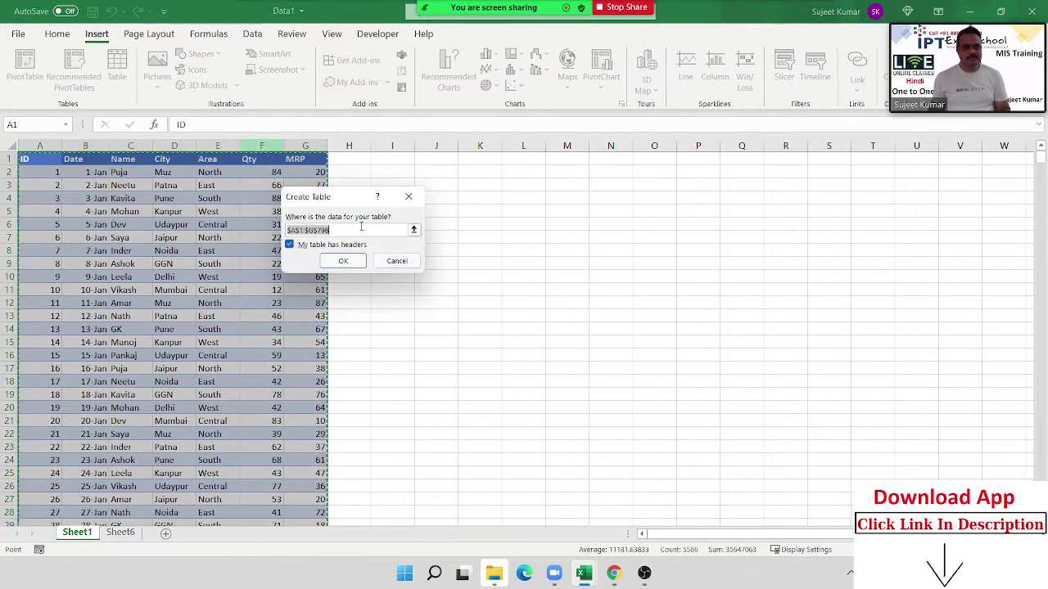
left_click(344, 262)
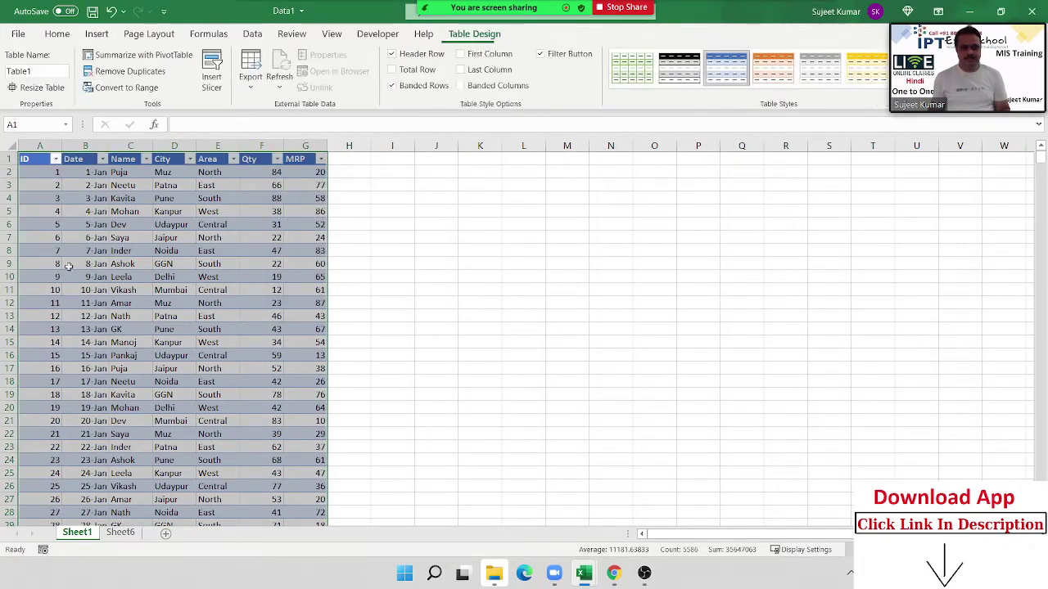
left_click(43, 276)
In the first empty row below the table, enter ID 798 and today's date 6/30/2021
key("ctrl+Down")
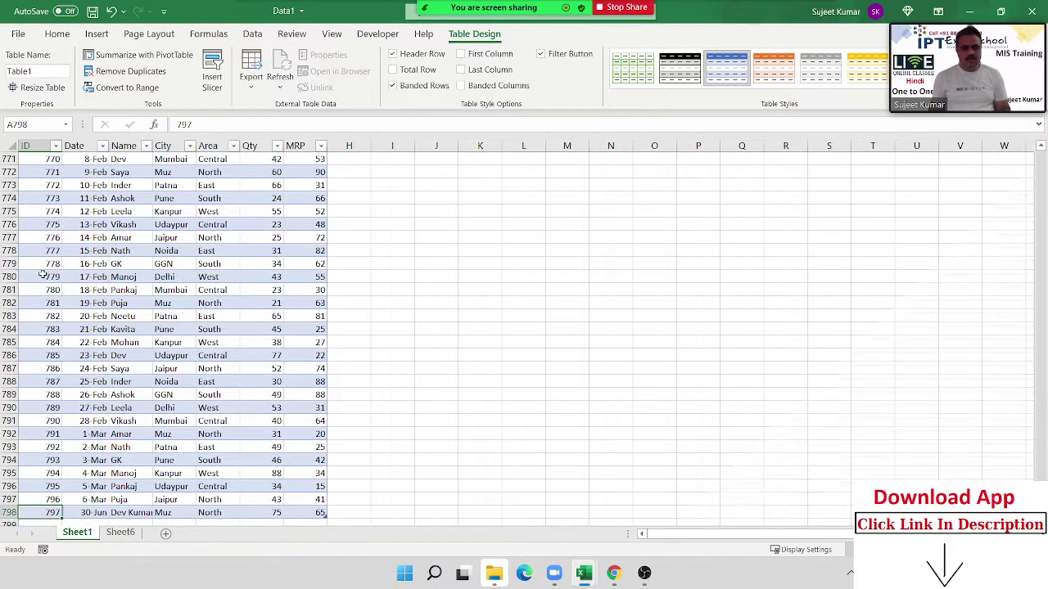
key("Down")
key("Down")
key("Up")
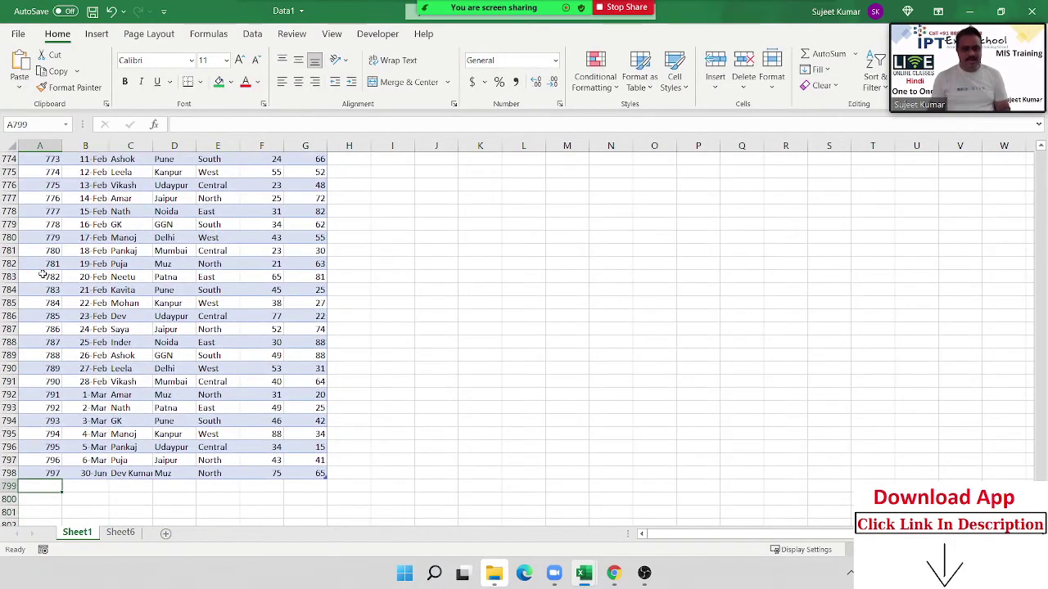
type("798")
key("Tab")
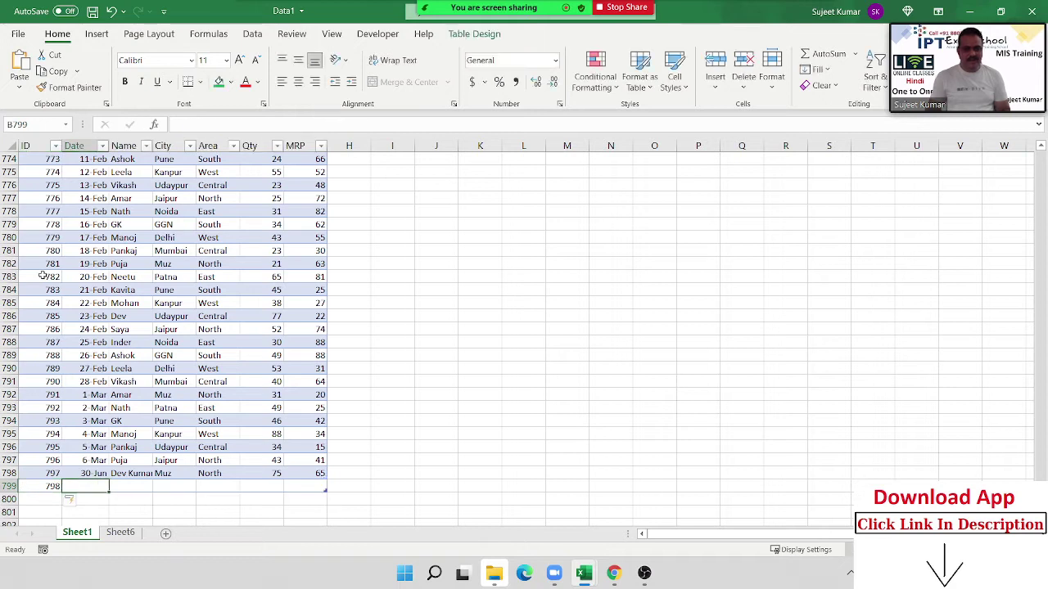
key("ctrl+semicolon")
key("Tab")
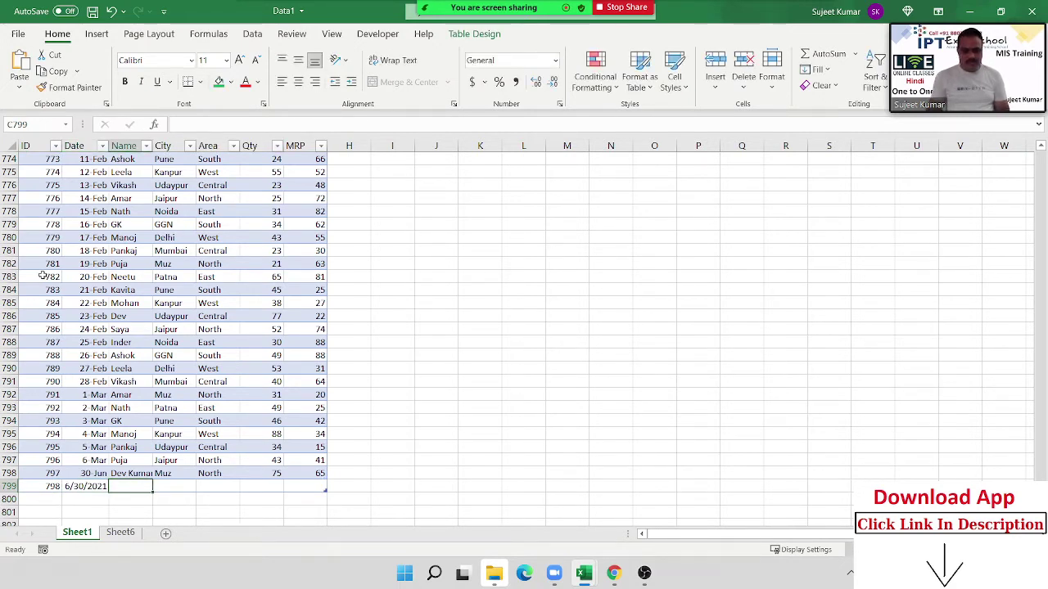
Complete row 799 with a new name, Patna, North, Qty 78 and MRP 65, then view Sheet6
type("OM N")
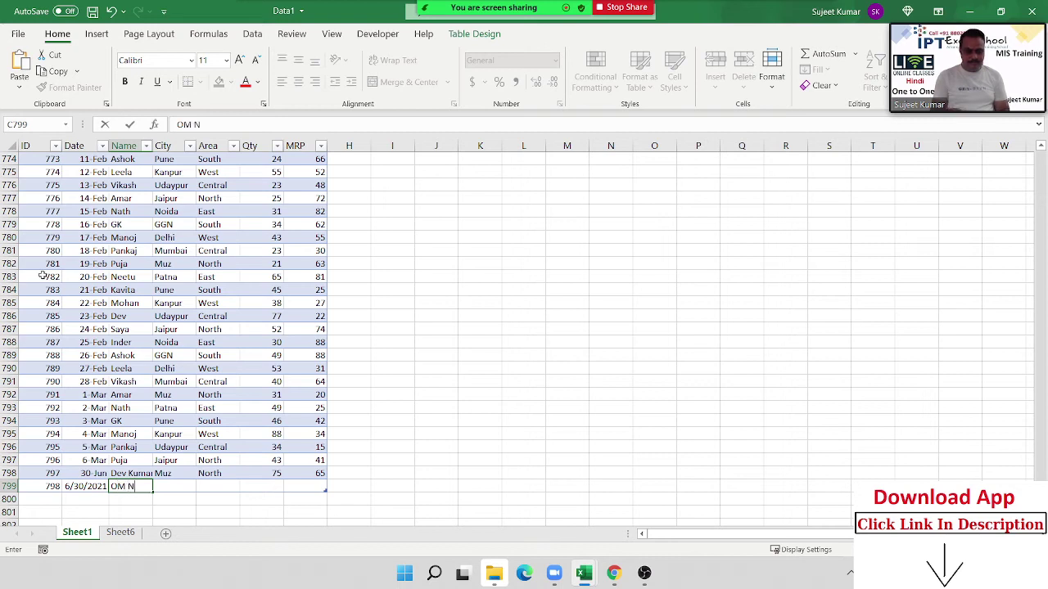
type("ath")
key("Tab")
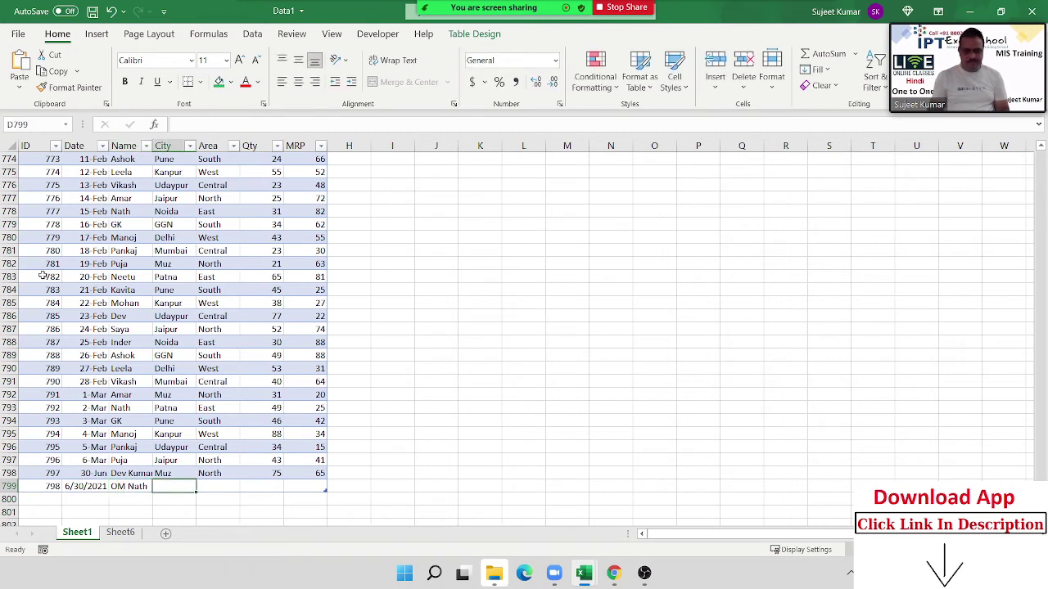
type("Patna")
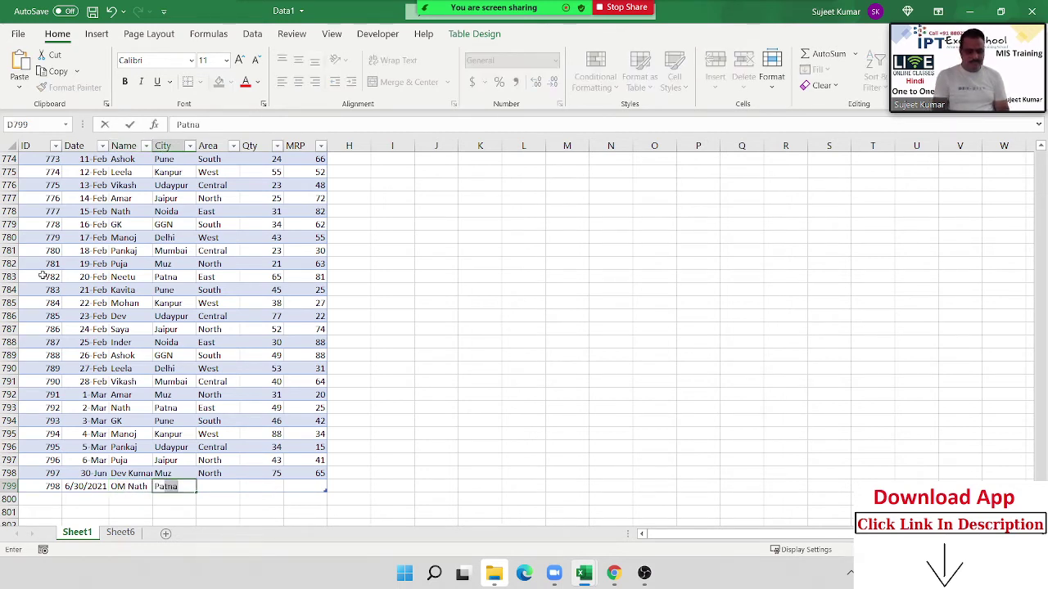
key("Tab")
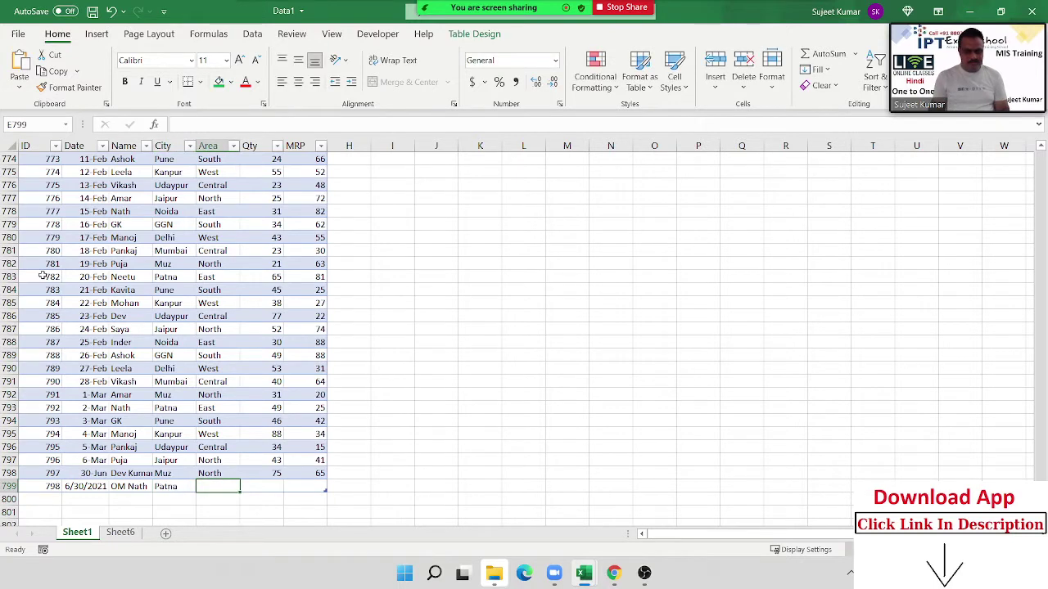
type("North")
key("Tab")
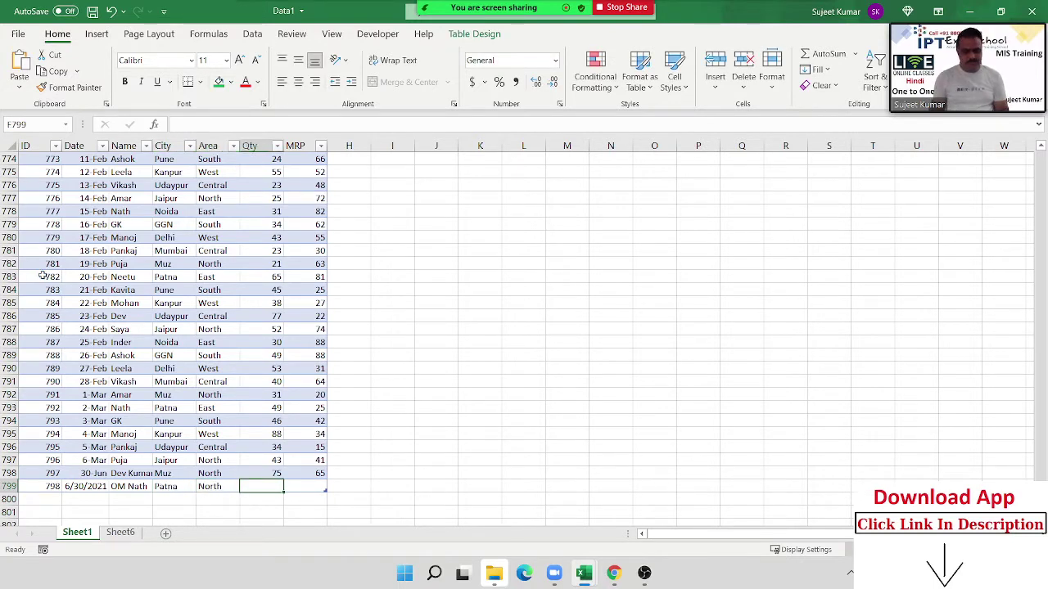
type("78")
key("Tab")
type("65")
key("Return")
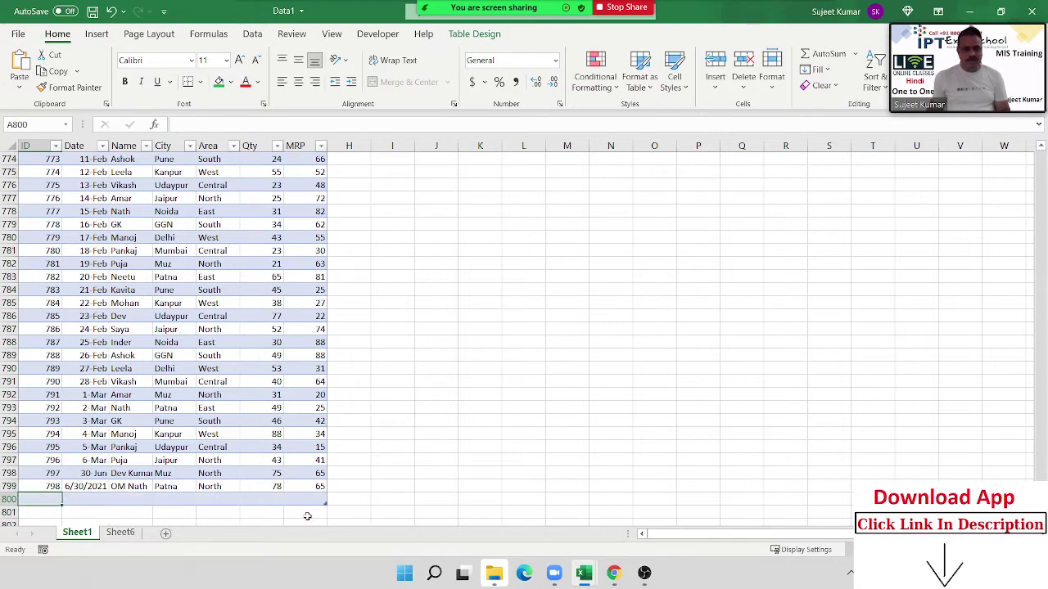
left_click(119, 533)
Look over the empty Sheet6, then return to the Table1 data on Sheet1
left_click(78, 533)
left_click(123, 533)
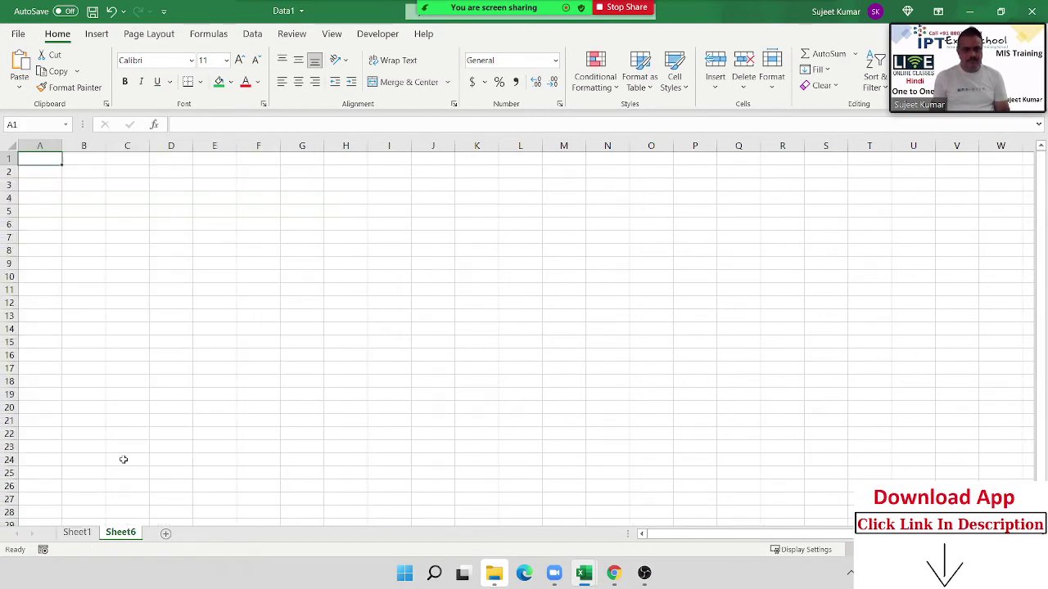
key("ctrl+Right")
key("ctrl+Left")
left_click(82, 533)
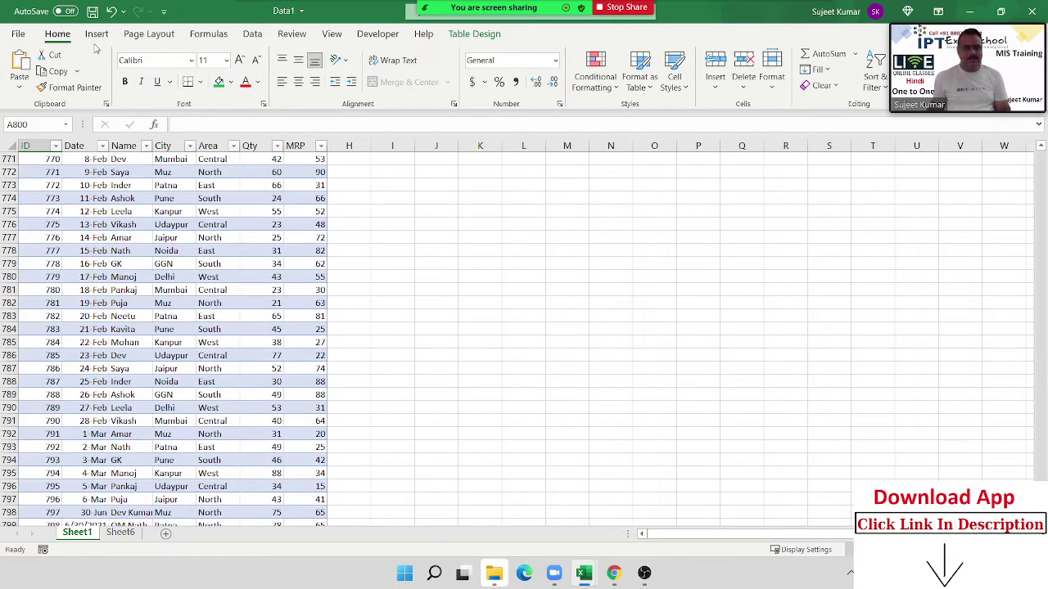
Insert a PivotTable from Table1 on a new worksheet
left_click(96, 34)
left_click(25, 72)
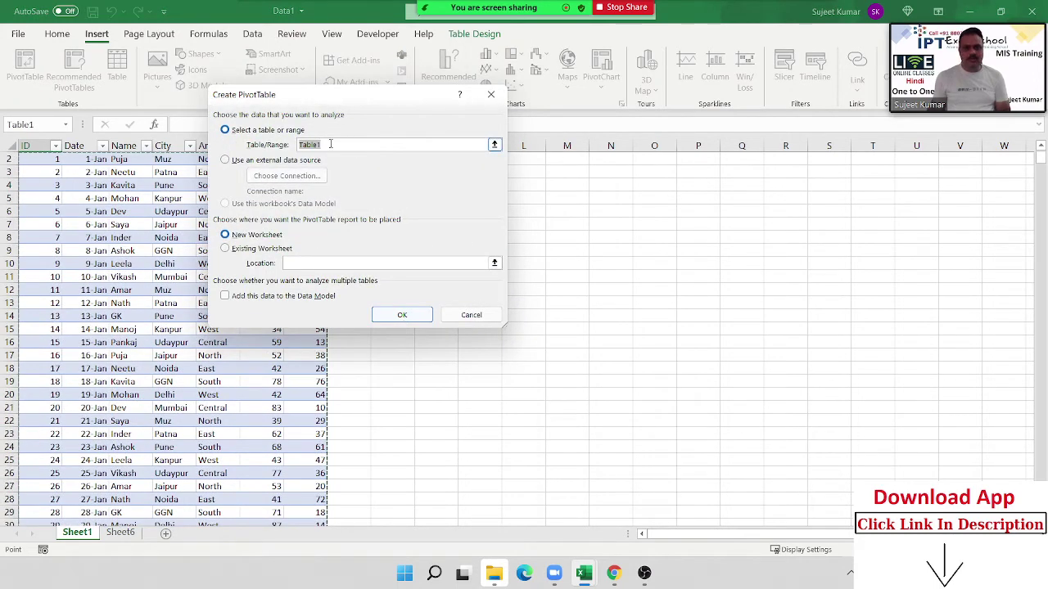
left_click(413, 321)
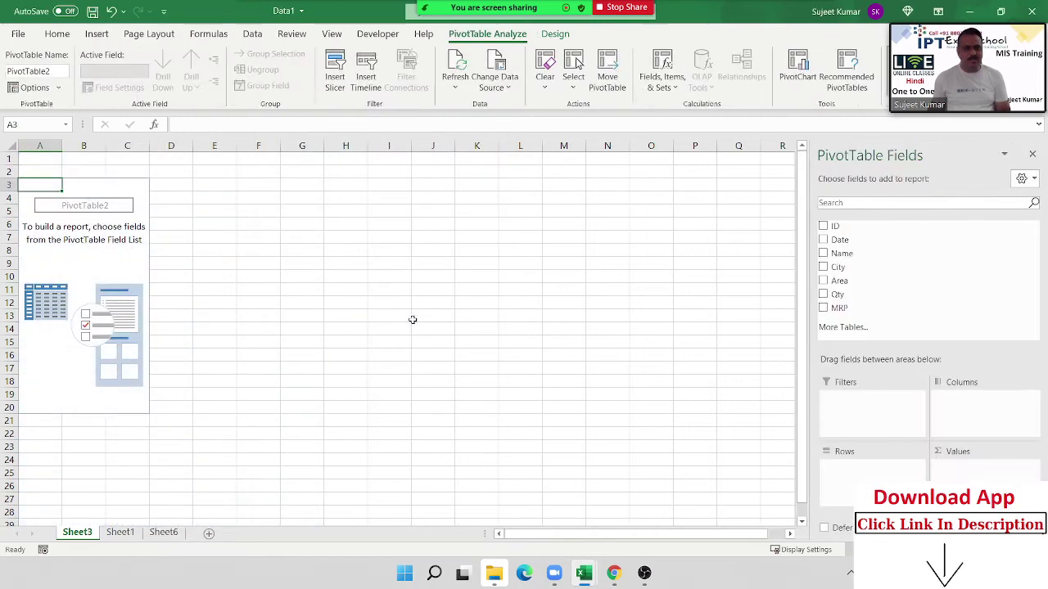
Add Name as pivot row labels, then resize Table1 on Sheet1 to end at row 799
left_click_drag(841, 253, 871, 471)
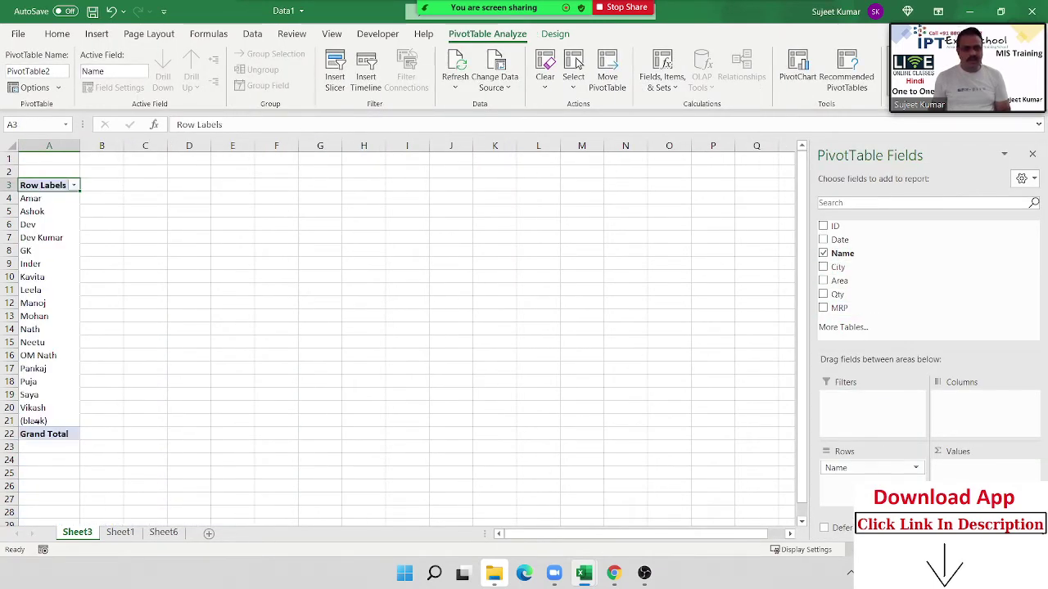
left_click(36, 421)
left_click(117, 533)
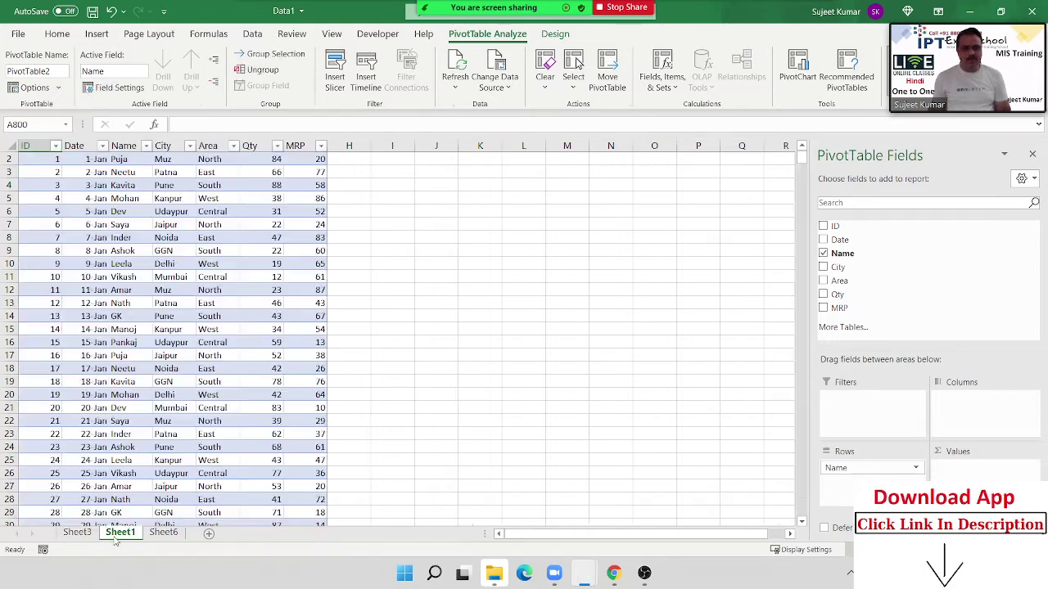
left_click(31, 434)
key("ctrl+Down")
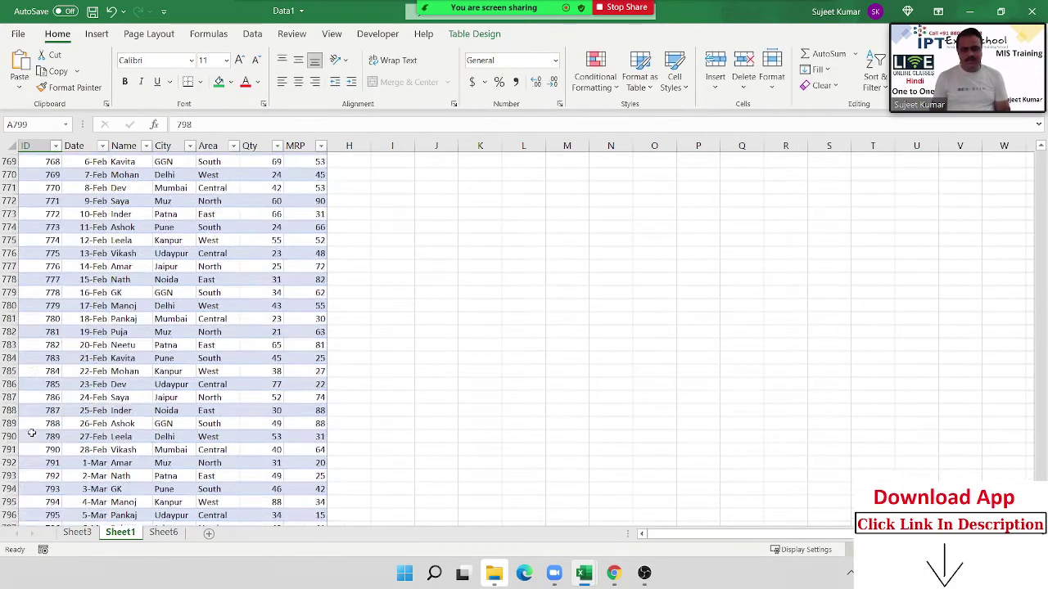
scroll(147, 491, "down", 2)
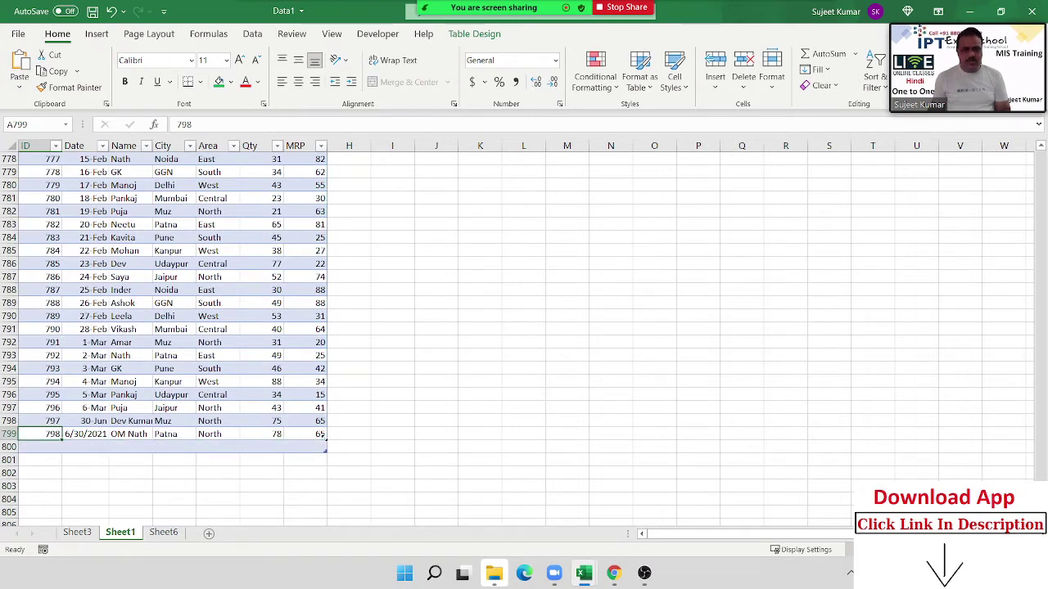
left_click_drag(323, 447, 324, 435)
left_click(78, 532)
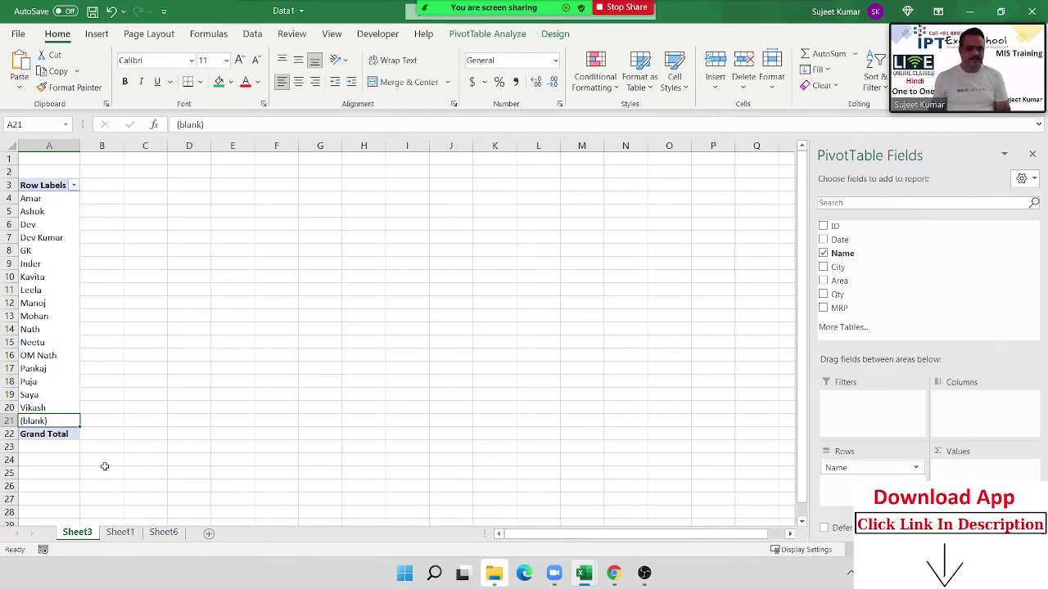
Refresh PivotTable2 so its (blank) name row disappears
right_click(41, 316)
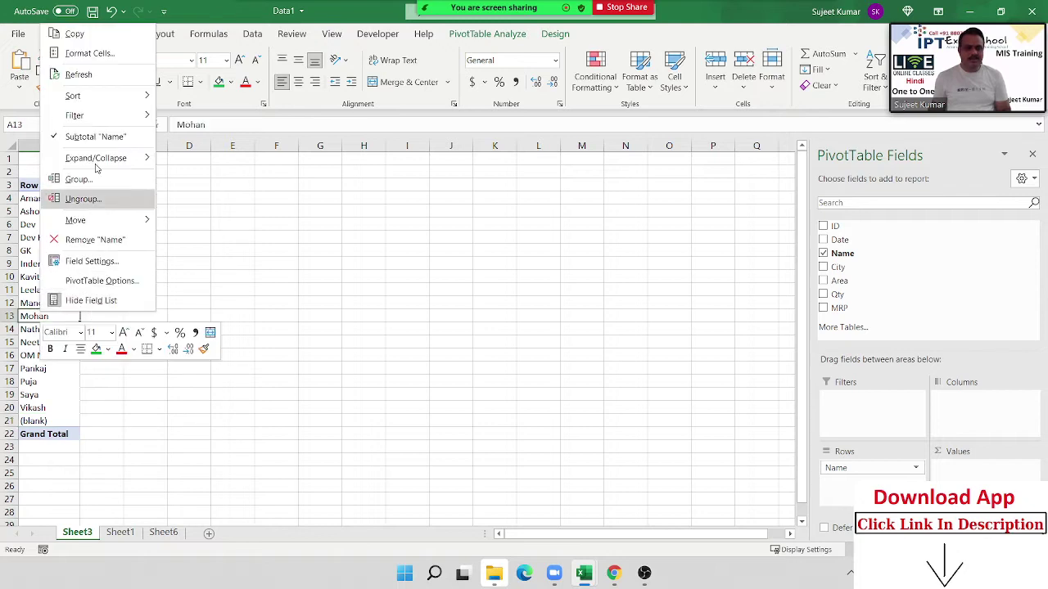
mouse_move(73, 96)
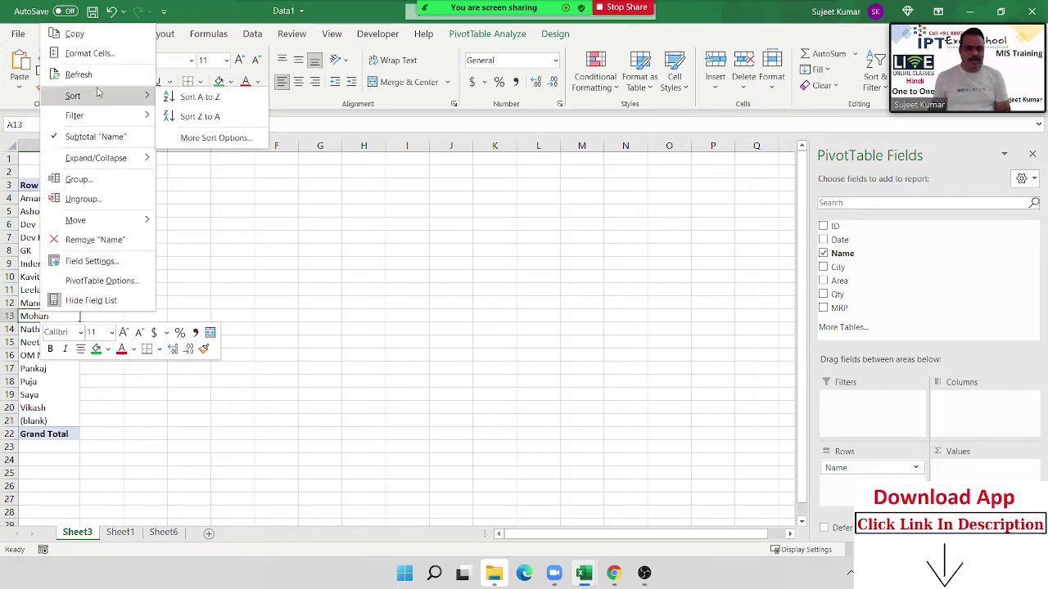
left_click(78, 75)
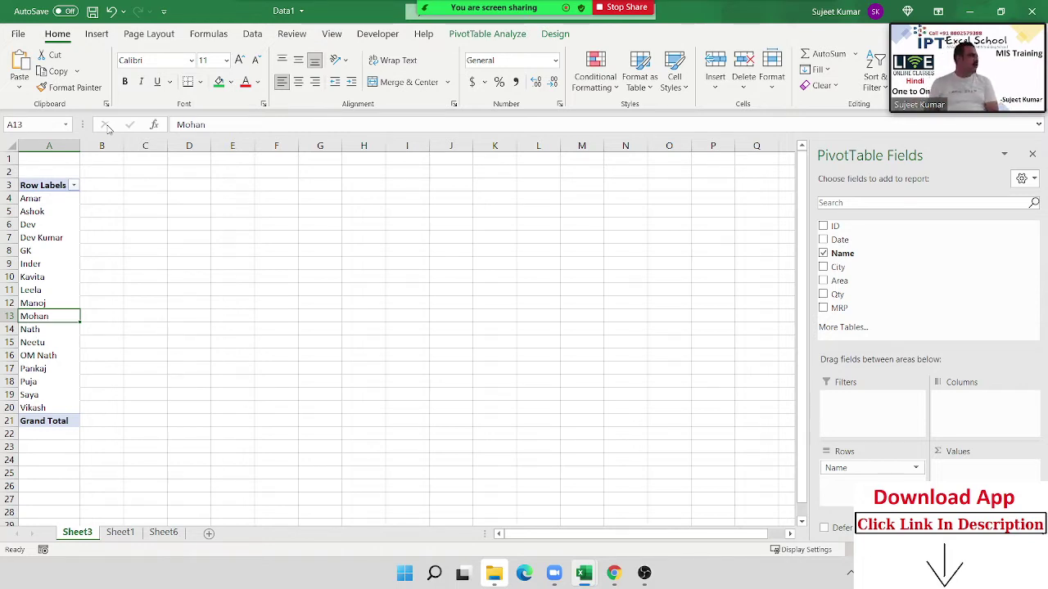
Check the cells around the table's end on Sheet1 and glance at the empty Sheet6
left_click(120, 533)
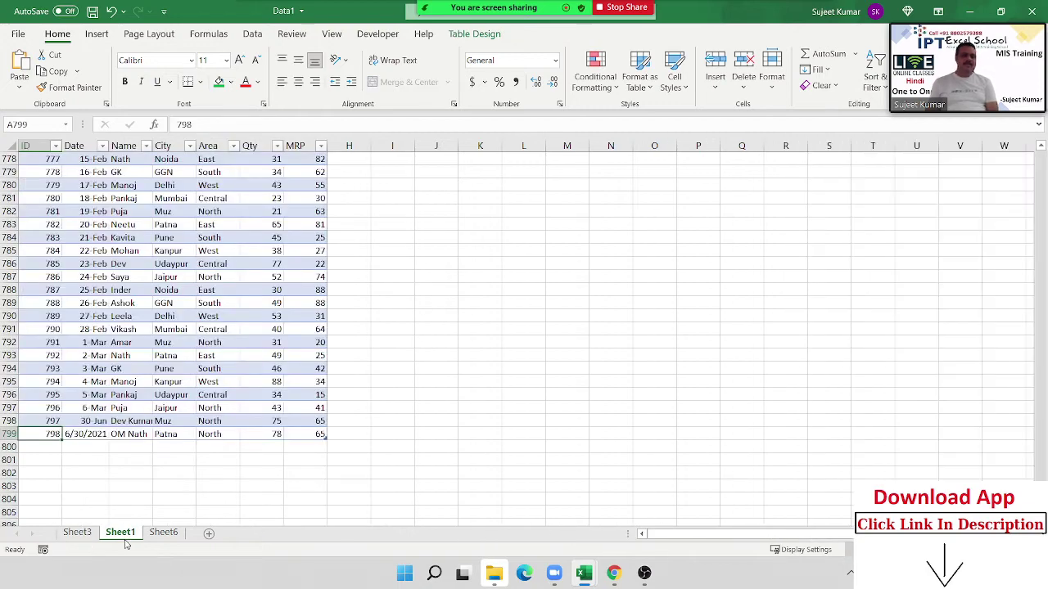
left_click(51, 456)
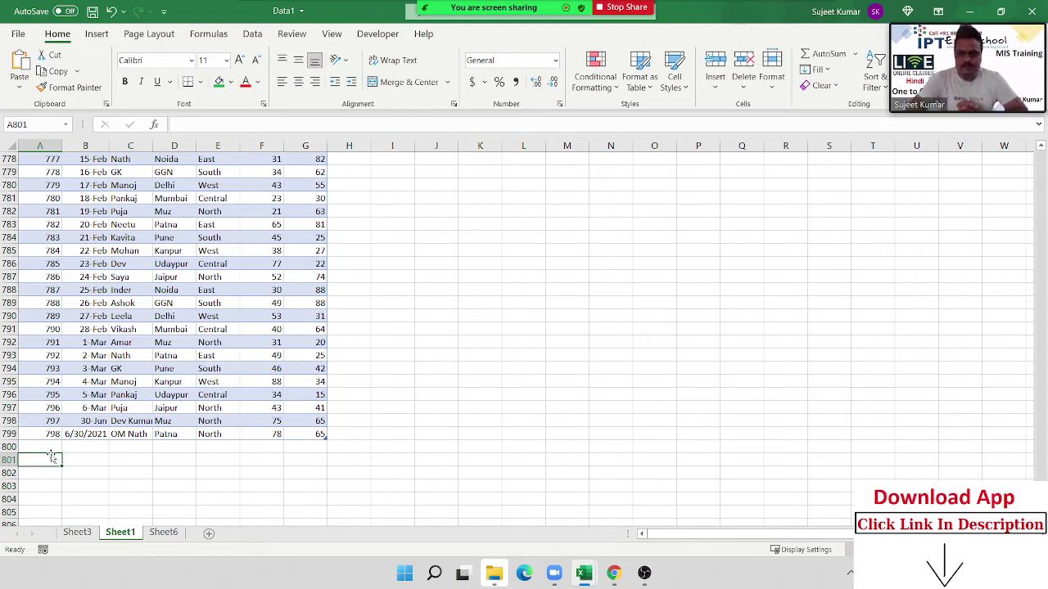
left_click(140, 289)
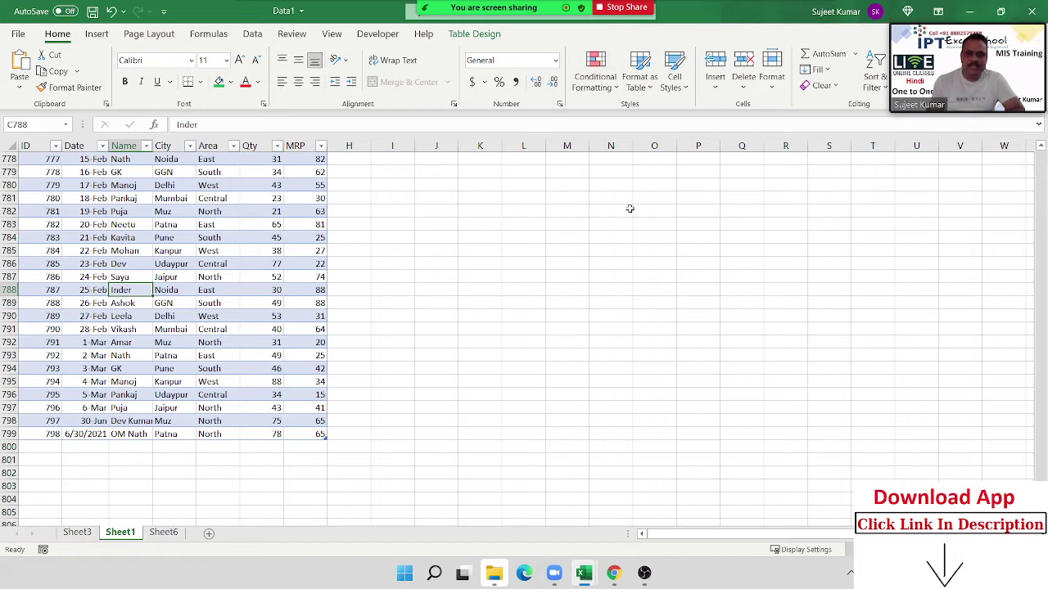
left_click(168, 532)
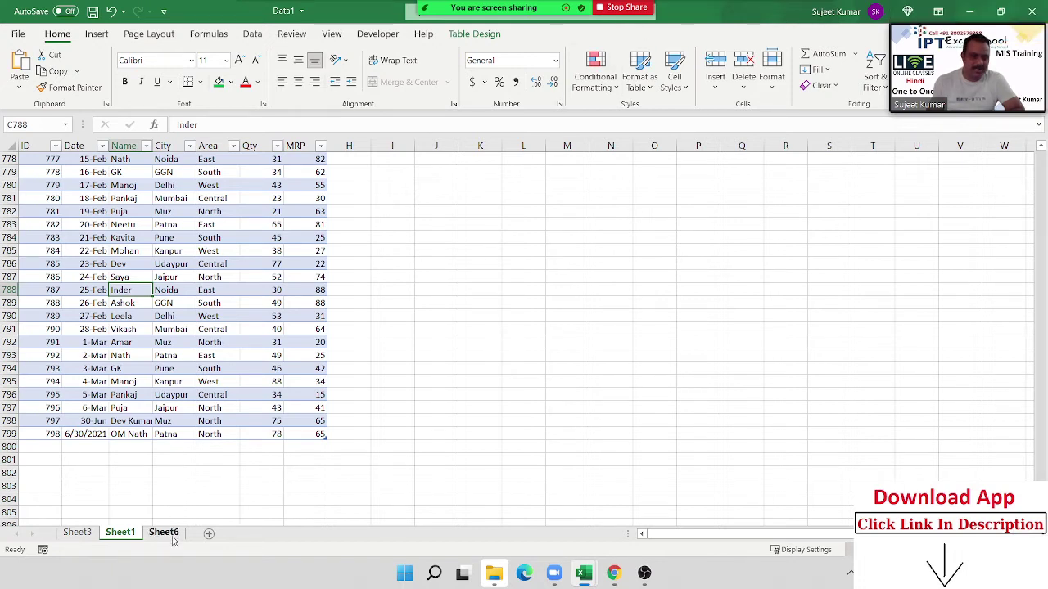
left_click(120, 532)
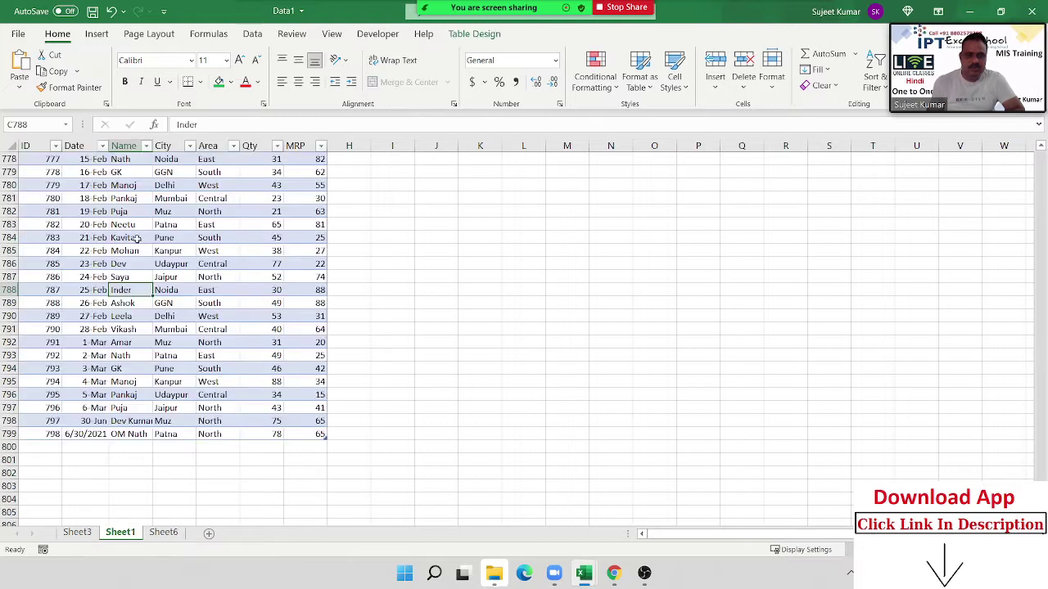
Convert Table1 on Sheet1 into a normal range, confirming the prompt, and show Sheet6
left_click(491, 38)
left_click(92, 89)
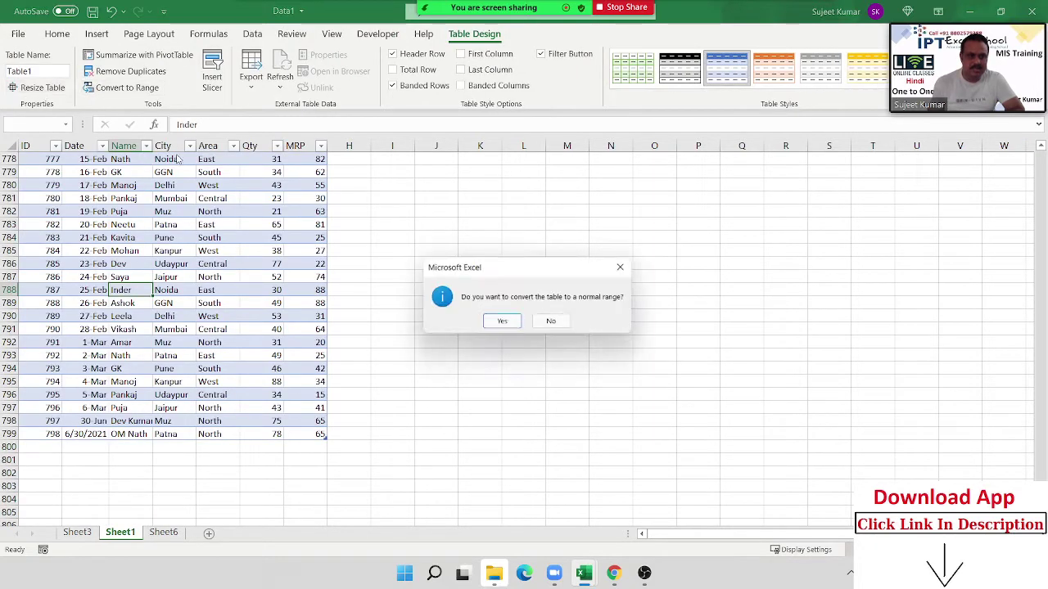
left_click(501, 322)
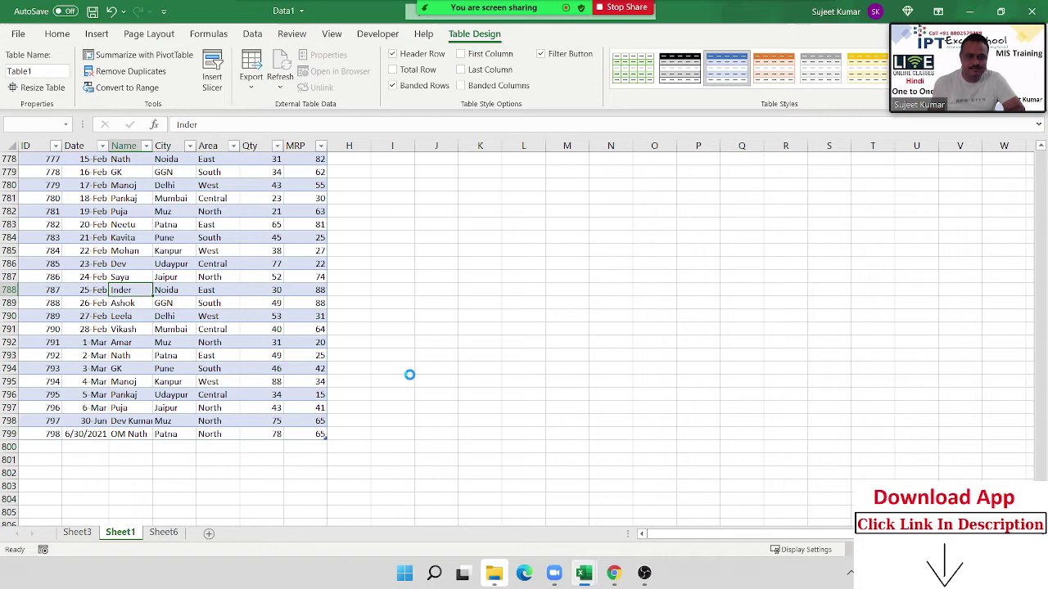
left_click(163, 532)
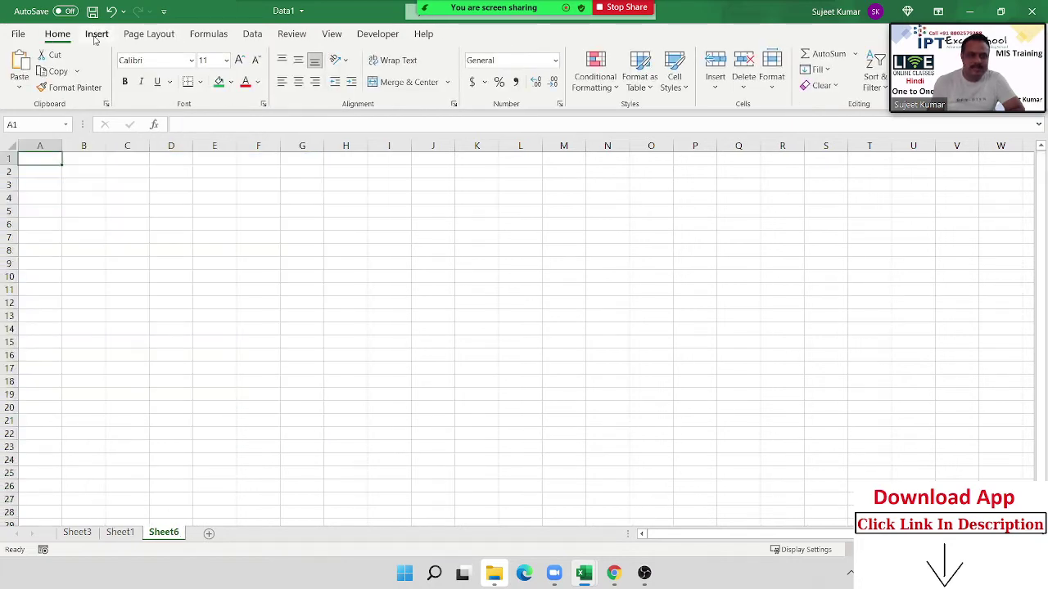
Start a new PivotTable using an external data source and browse for a connection file
left_click(97, 34)
left_click(23, 62)
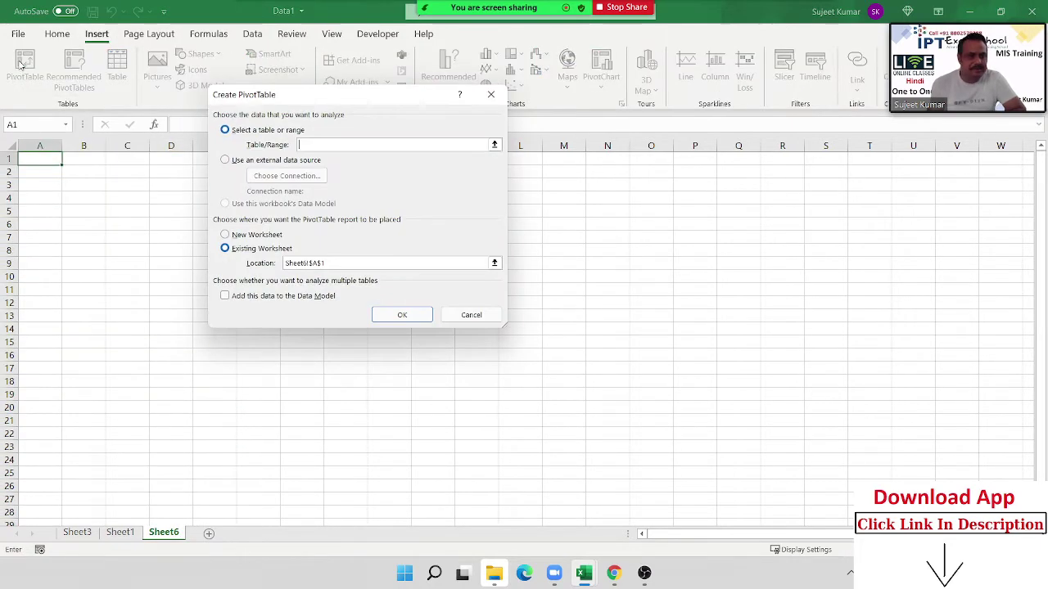
left_click(243, 161)
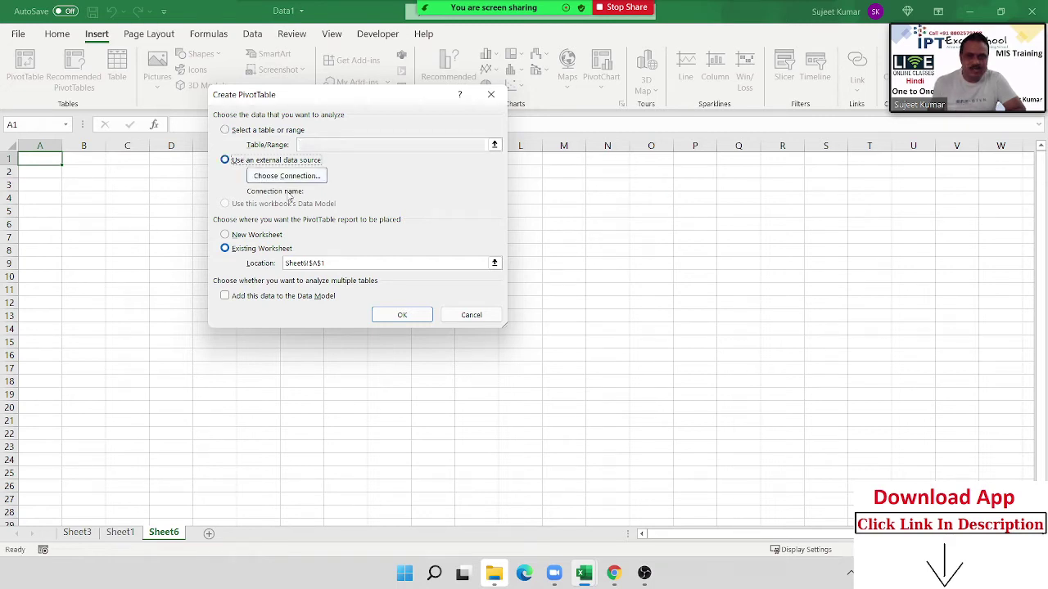
left_click(286, 176)
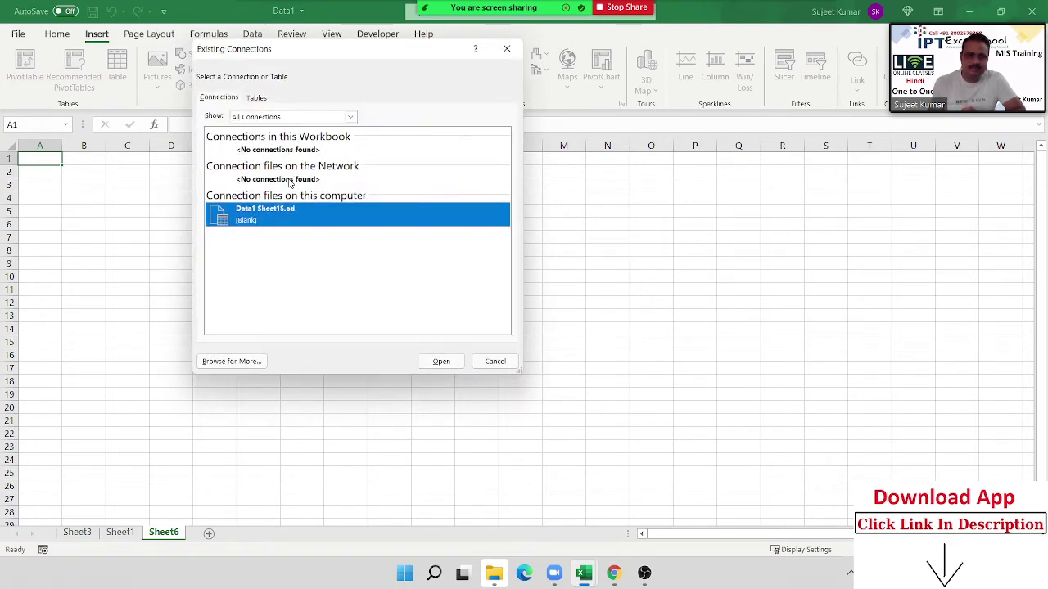
left_click(244, 359)
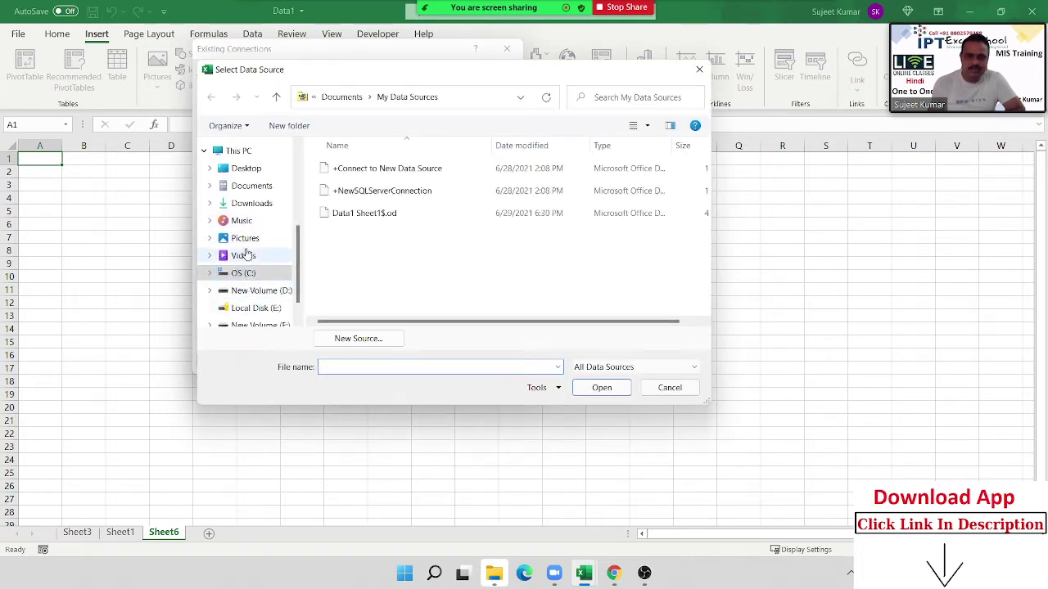
Connect to the Downloads\Data1 workbook and choose its Sheet1$ table as the source
left_click(250, 204)
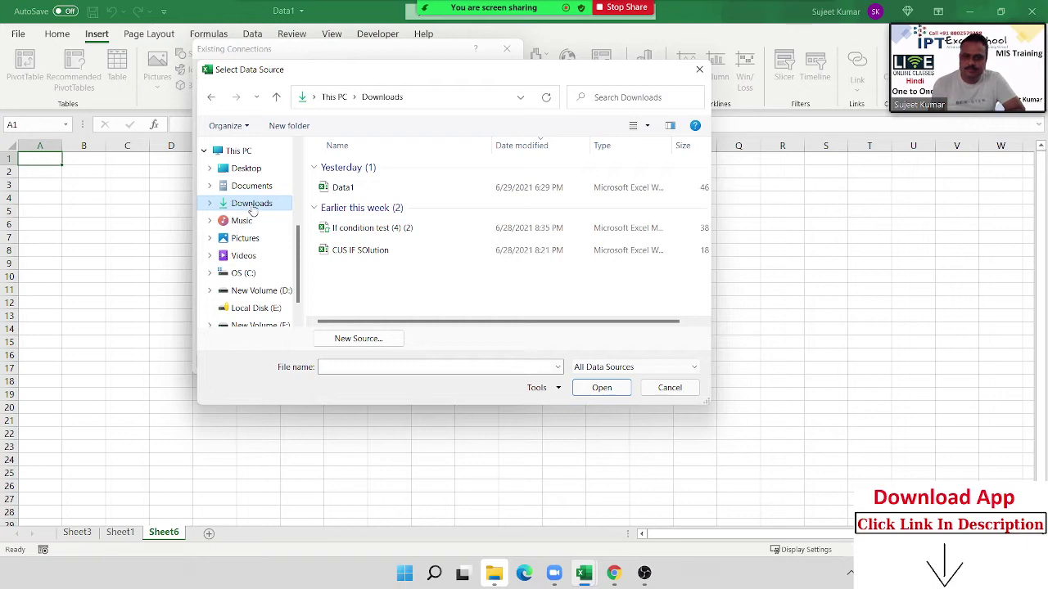
left_click(342, 187)
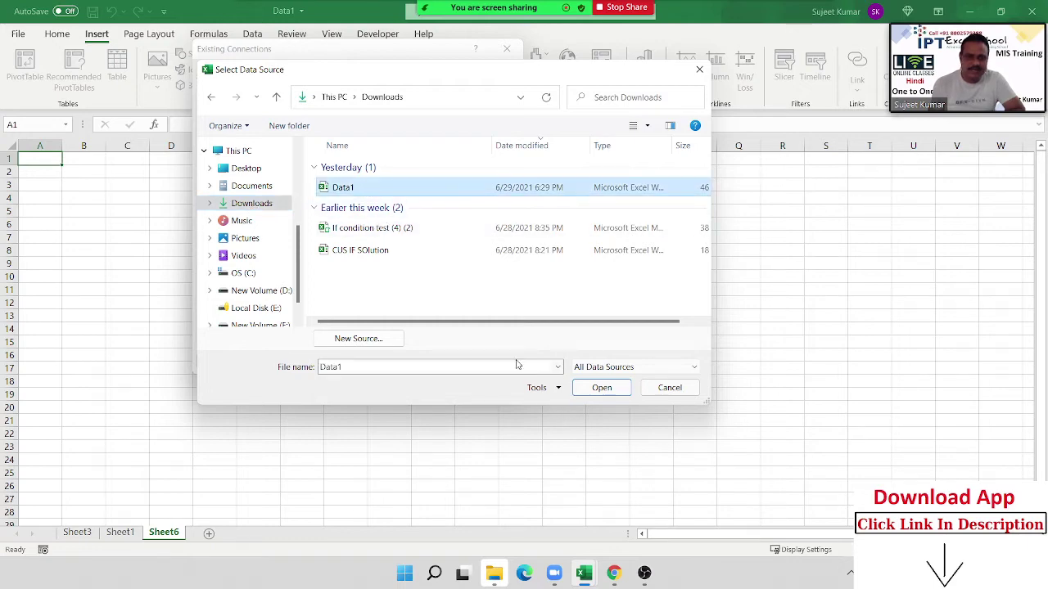
left_click(583, 388)
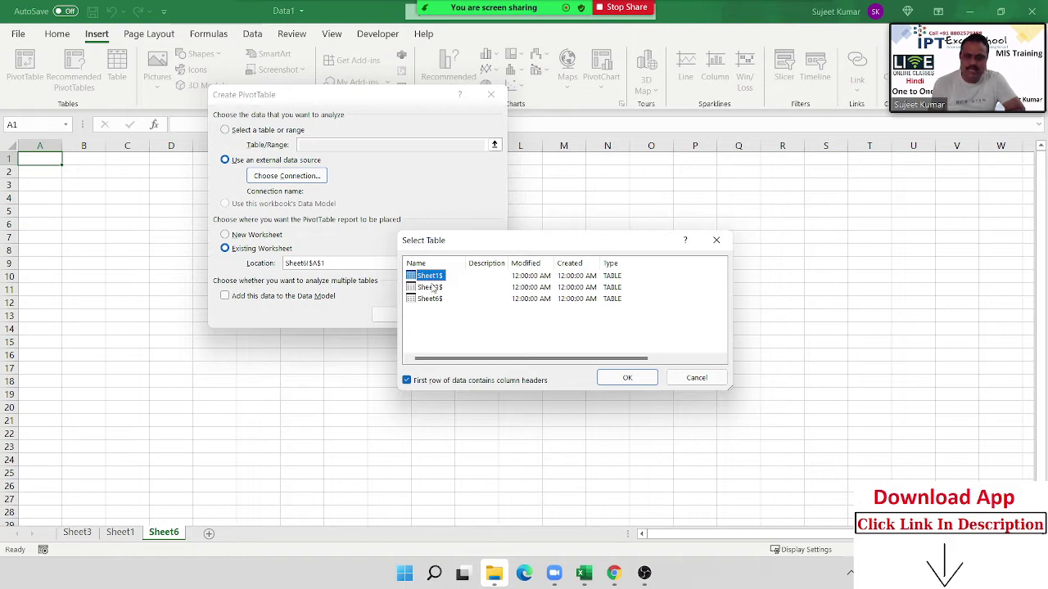
left_click_drag(495, 248, 393, 245)
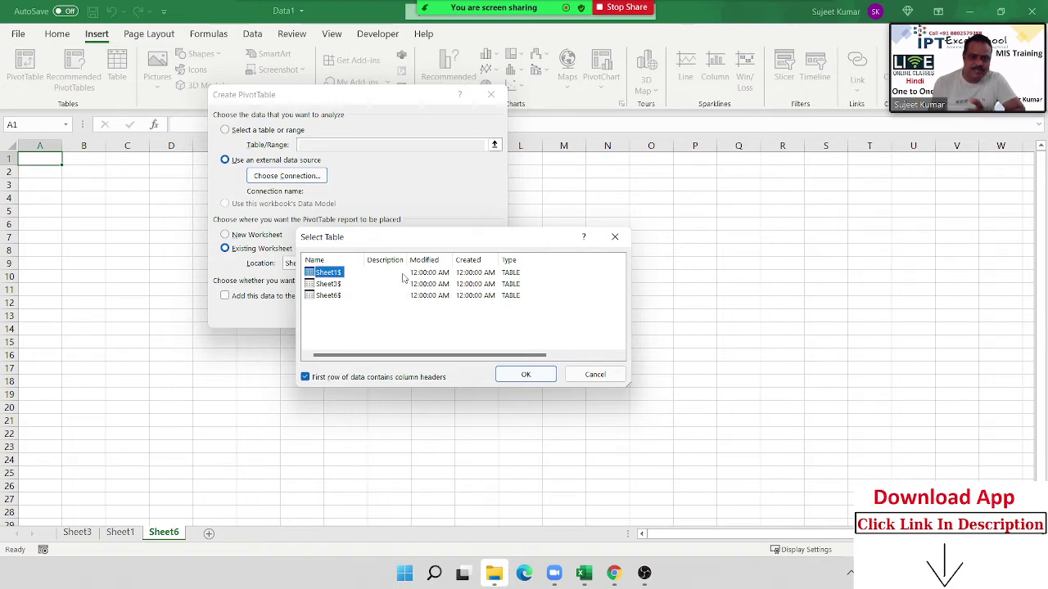
left_click(526, 374)
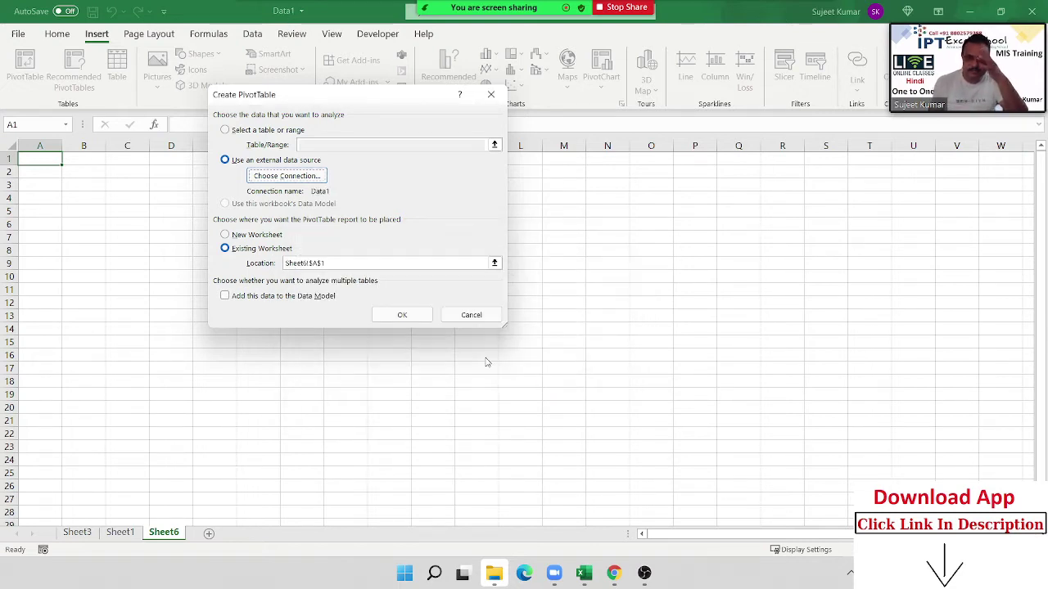
Create the pivot at Sheet6!A1 with Name in Rows and Qty summed in Values
left_click(402, 315)
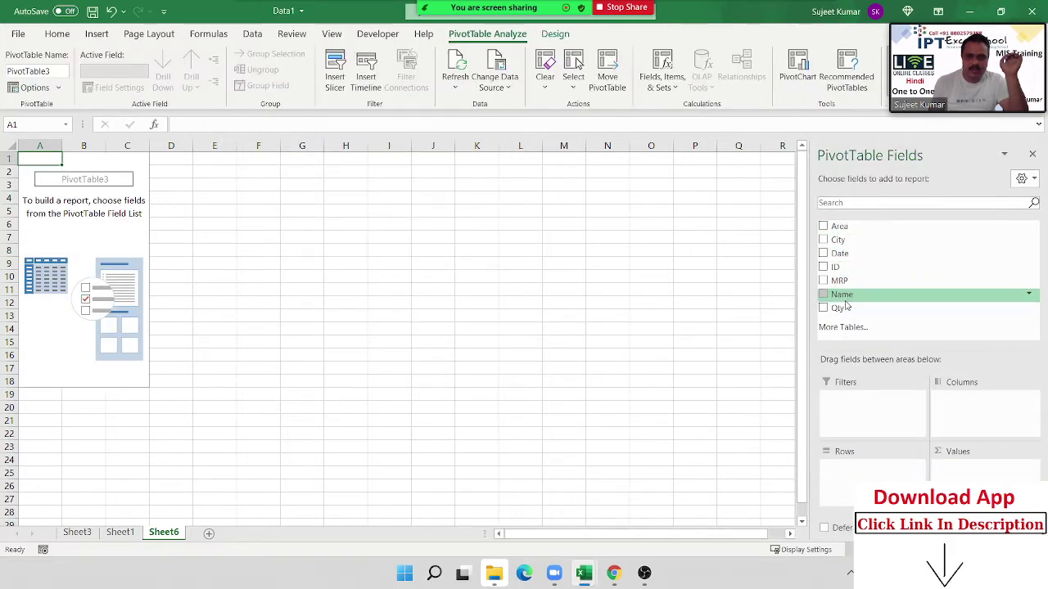
left_click_drag(842, 294, 859, 473)
left_click_drag(837, 308, 958, 478)
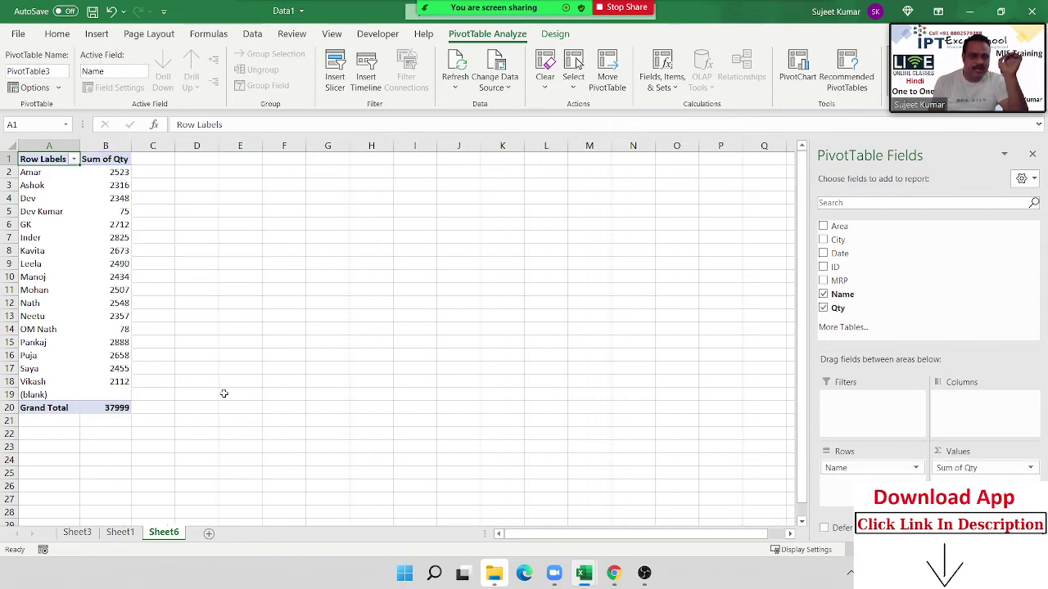
Inspect the header cells H1:J1 on Sheet1, then return to the Sheet6 pivot
left_click(120, 533)
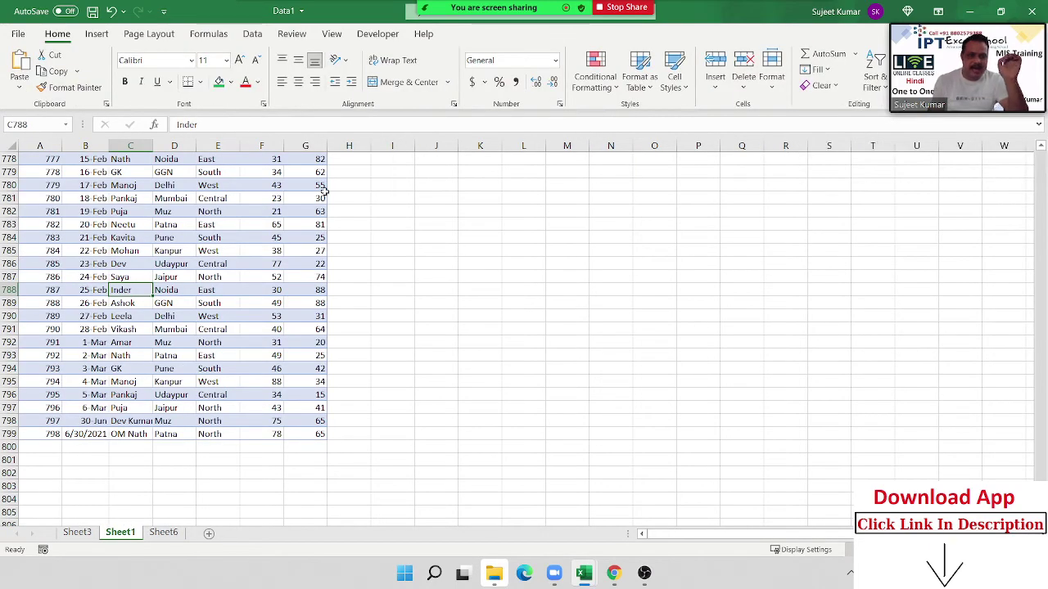
key("ctrl+Up")
key("Right")
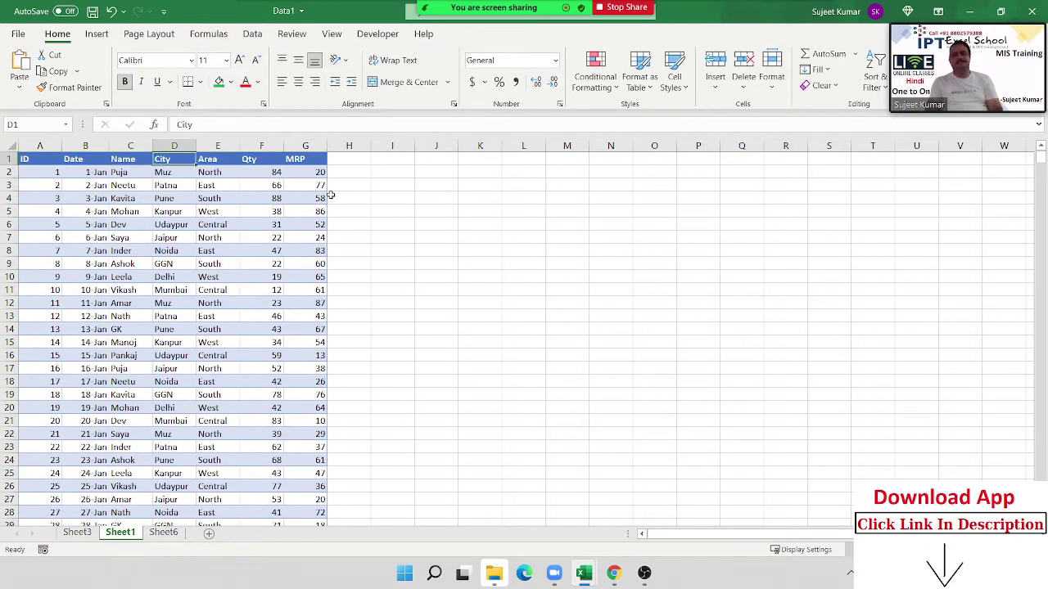
key("Right")
key("Right")
key("Right")
key("Right")
key("shift+Right")
key("shift+Right")
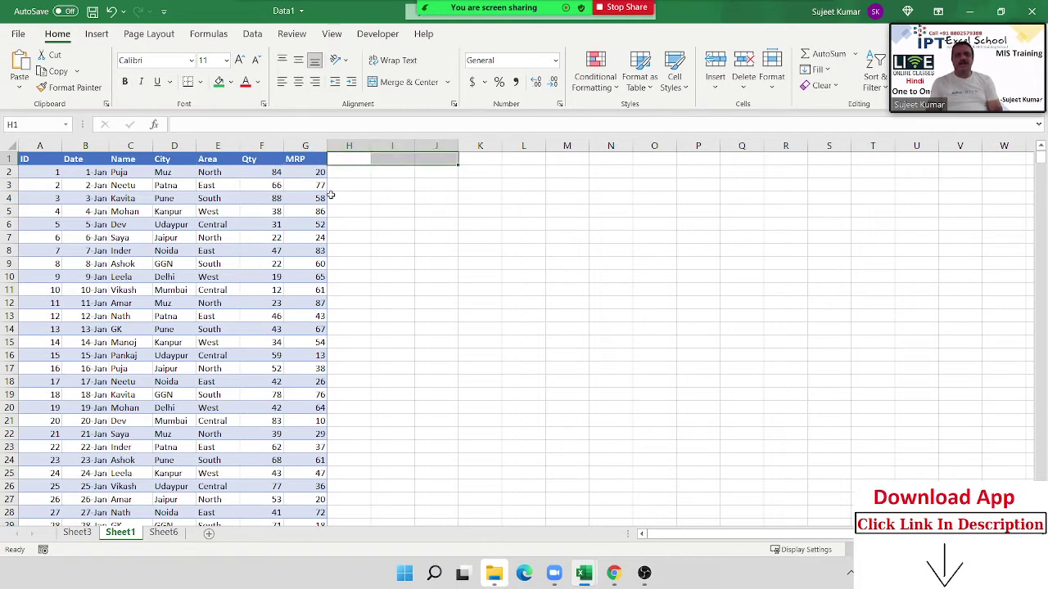
left_click(182, 533)
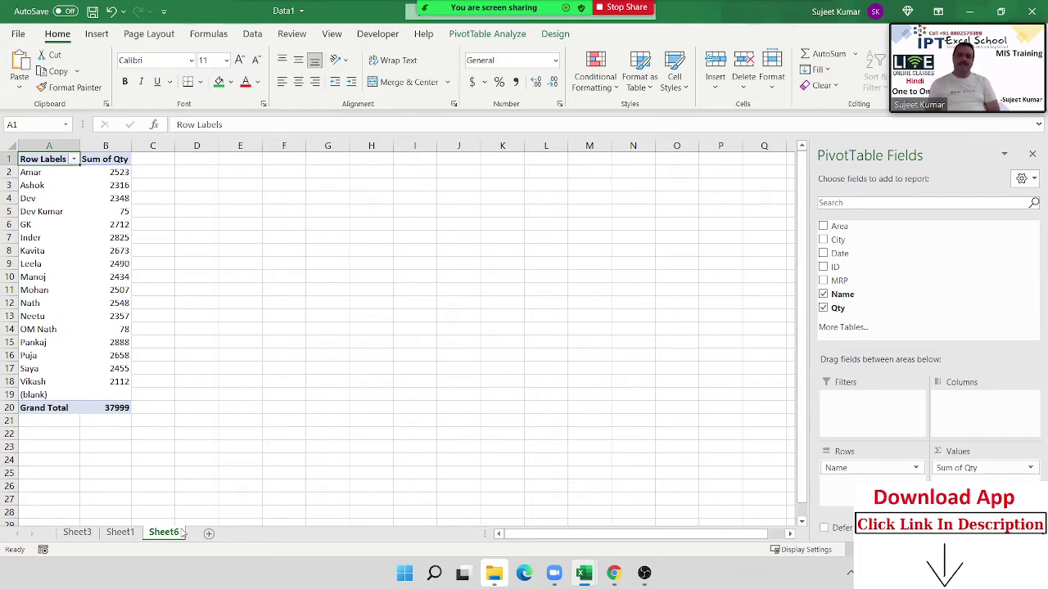
In row 800 of Sheet1, enter ID 799 and fill the date 6/30/2021 down from above
left_click(120, 532)
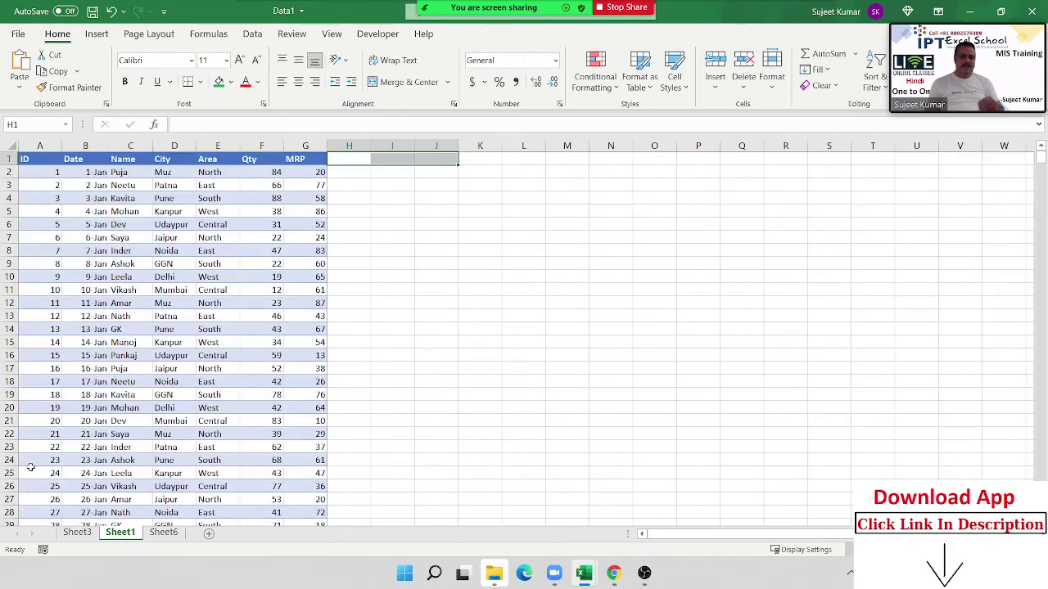
left_click(31, 472)
key("ctrl+Down")
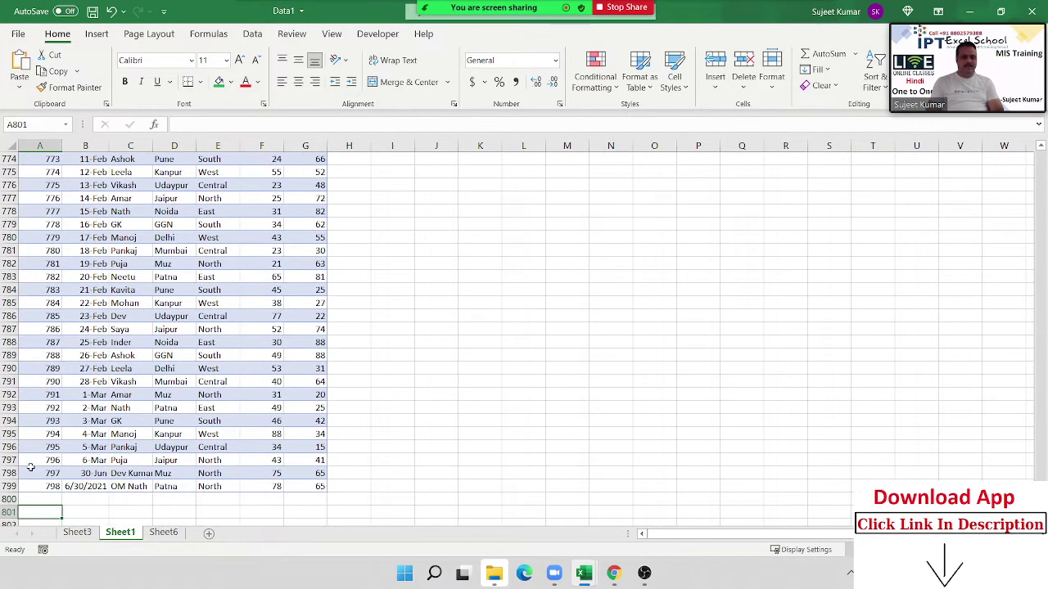
key("Down")
type("79")
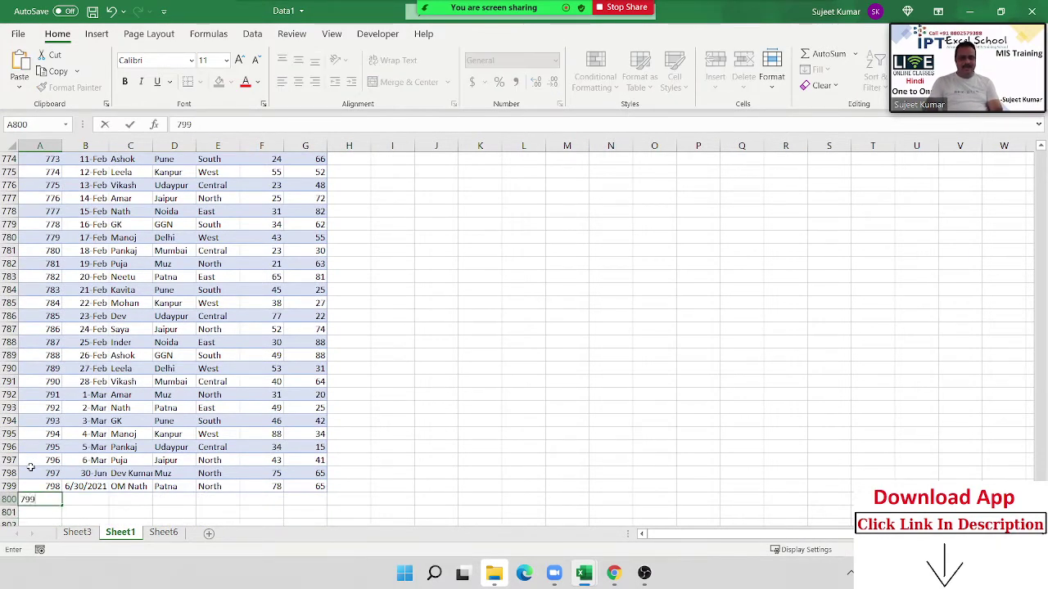
key("Tab")
key("ctrl+d")
key("Tab")
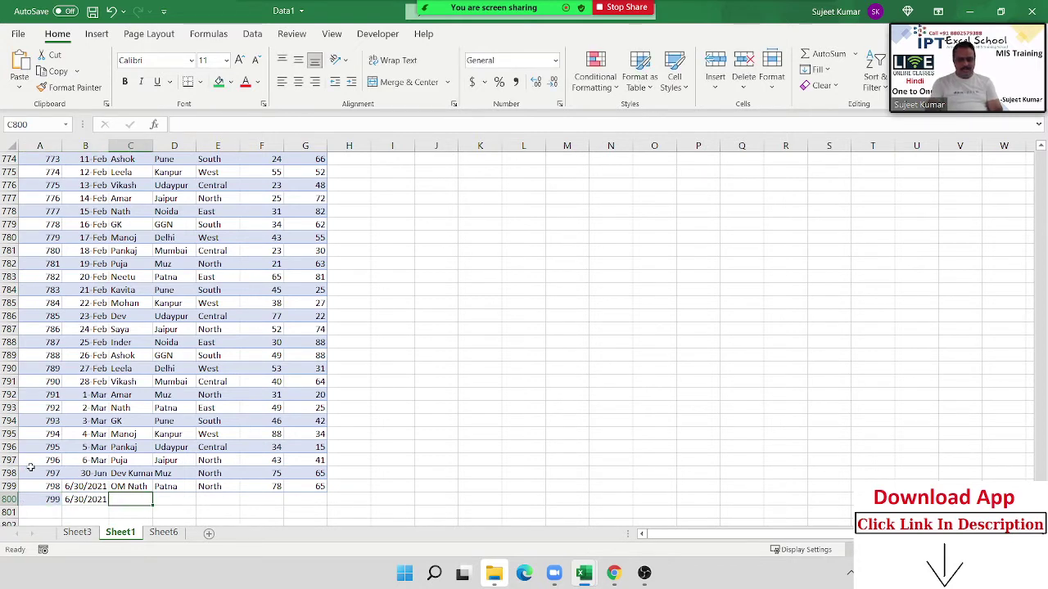
Complete row 800 with a new name, Patna, North, Qty 78 and MRP 65
type("Pu")
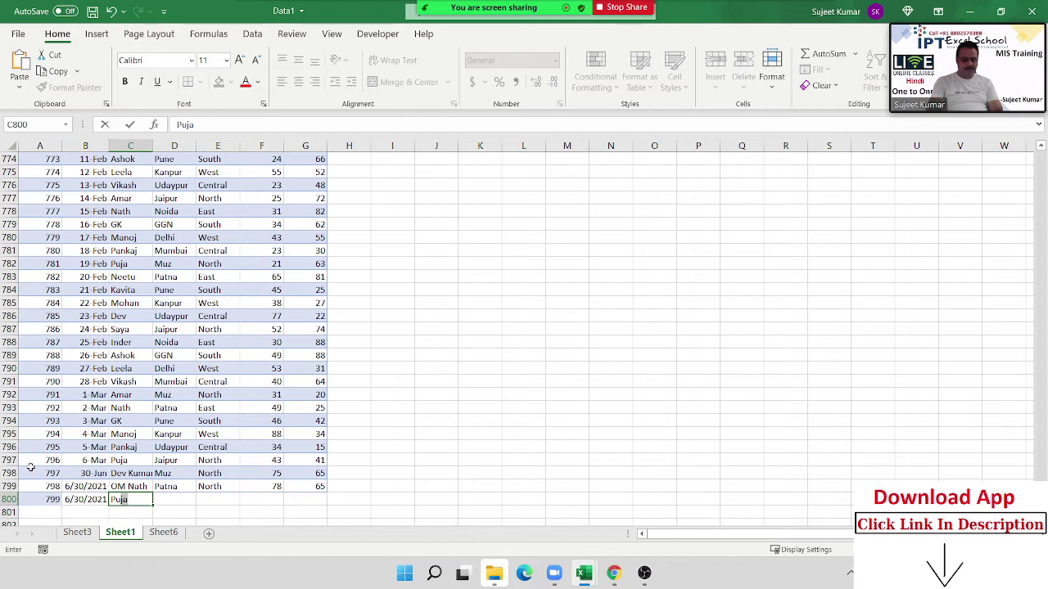
type("pshpa")
key("Tab")
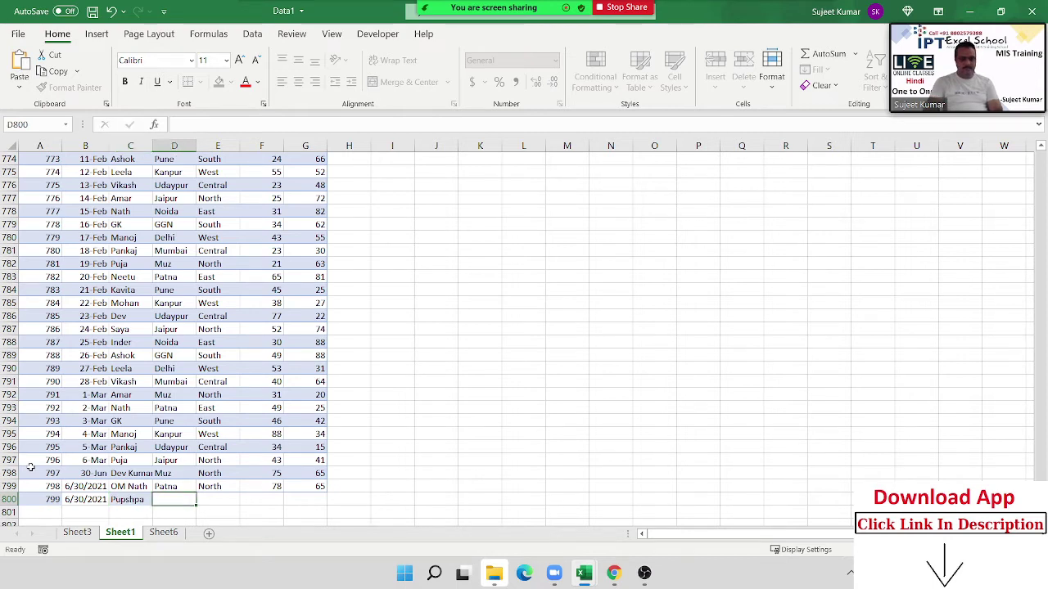
type("Patna")
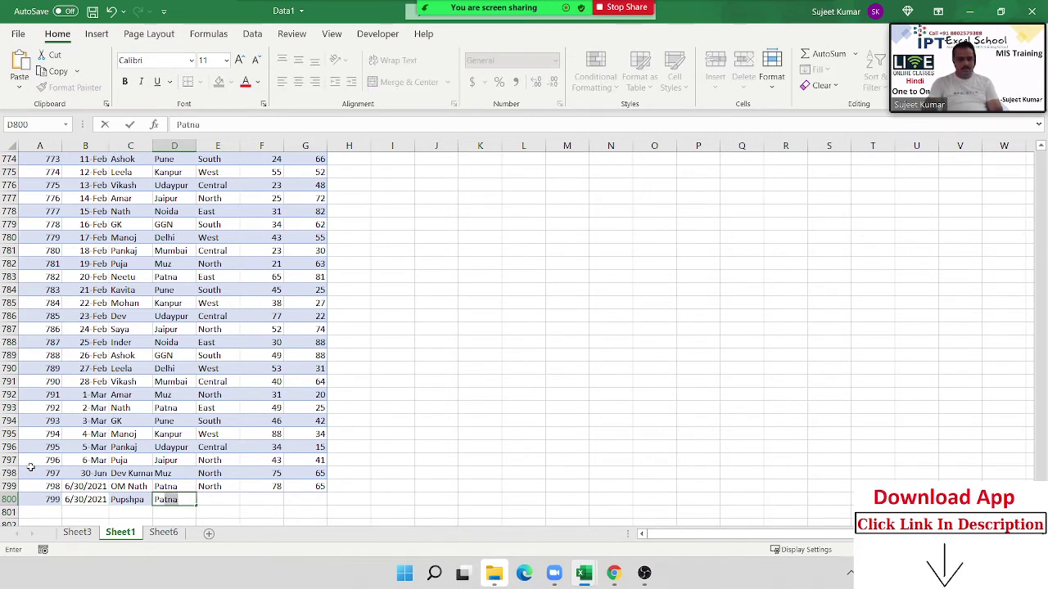
key("Tab")
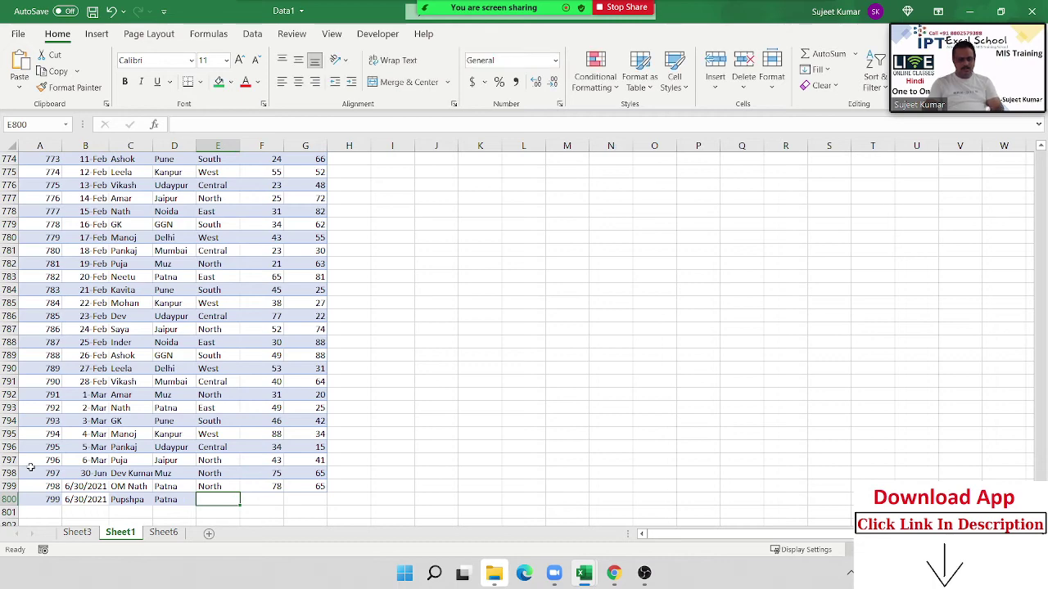
type("north")
key("Tab")
type("78")
key("Tab")
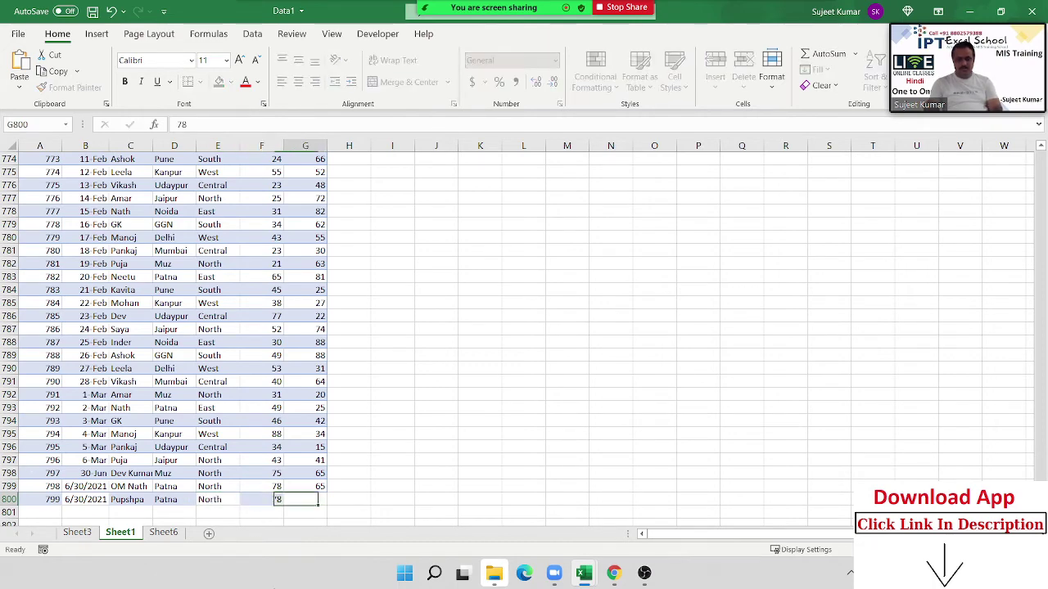
type("65")
key("Tab")
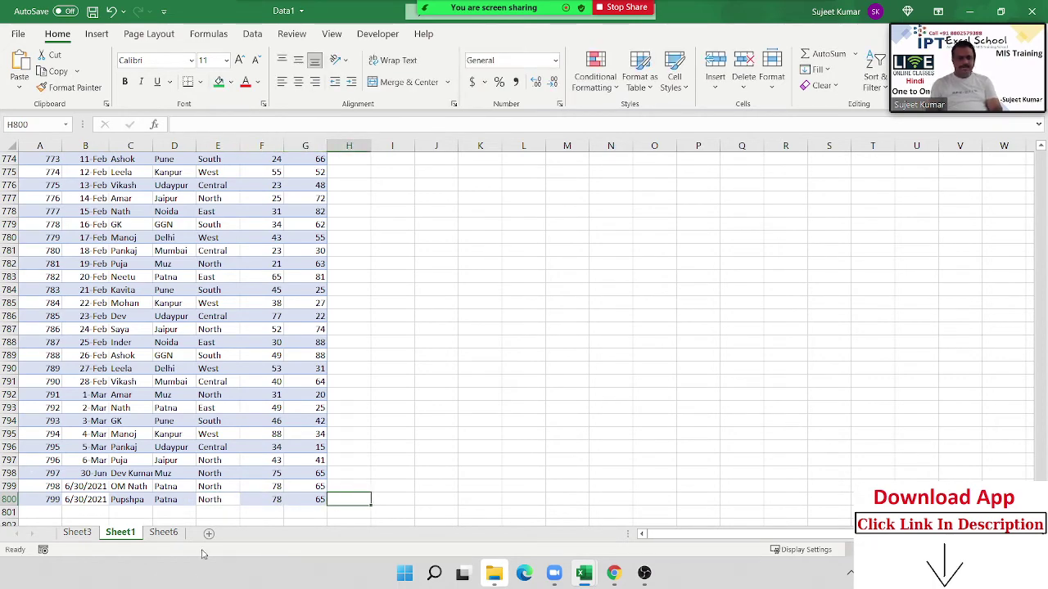
Refresh the older PivotTable on Sheet3 with the new data
left_click(77, 532)
right_click(61, 293)
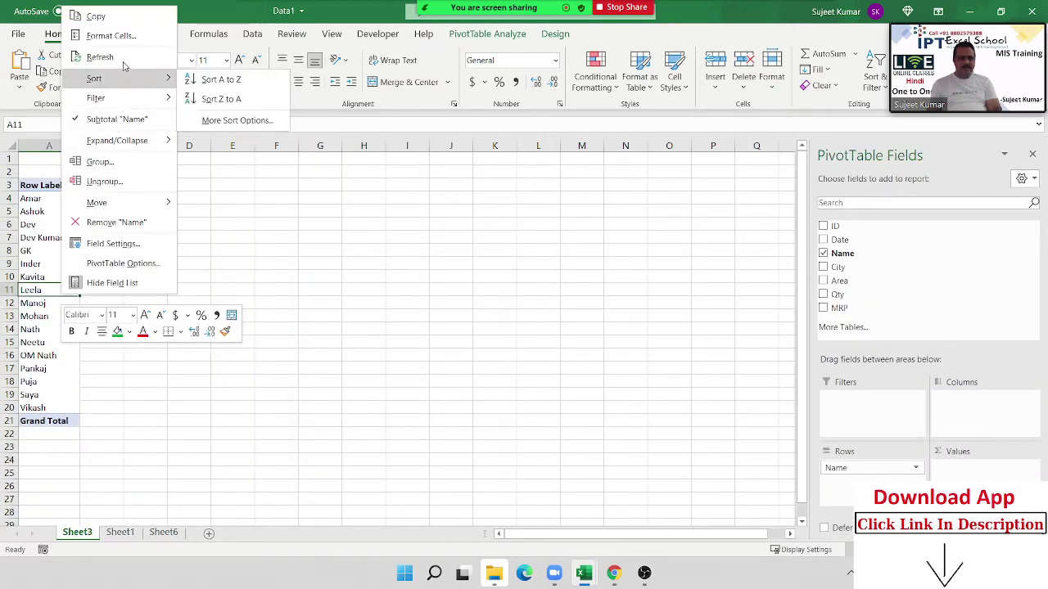
left_click(127, 57)
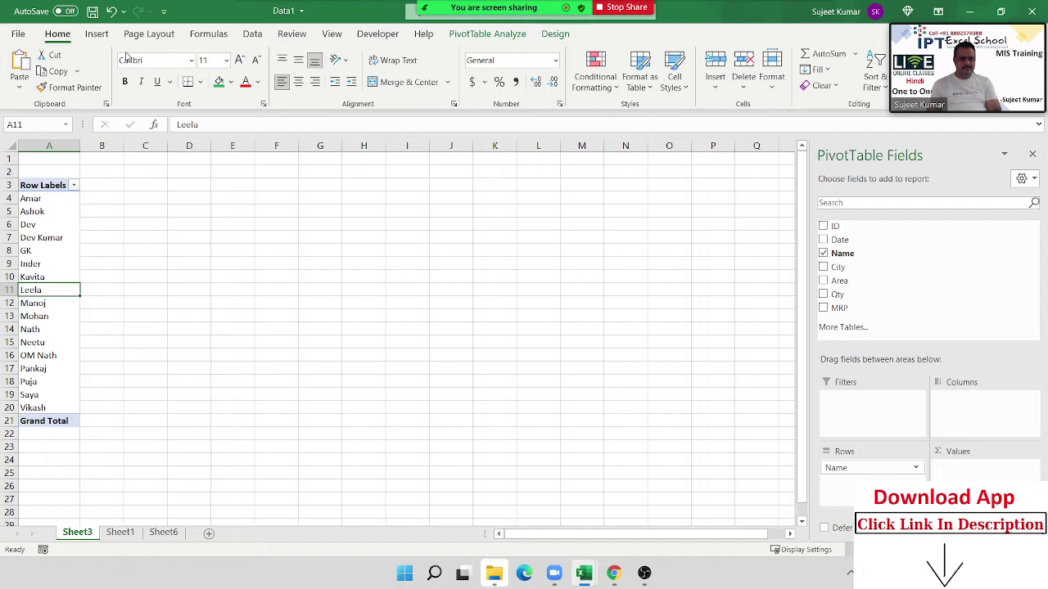
Refresh the Sheet6 pivot, check the new name row showing 78, then view Sheet1
left_click(161, 532)
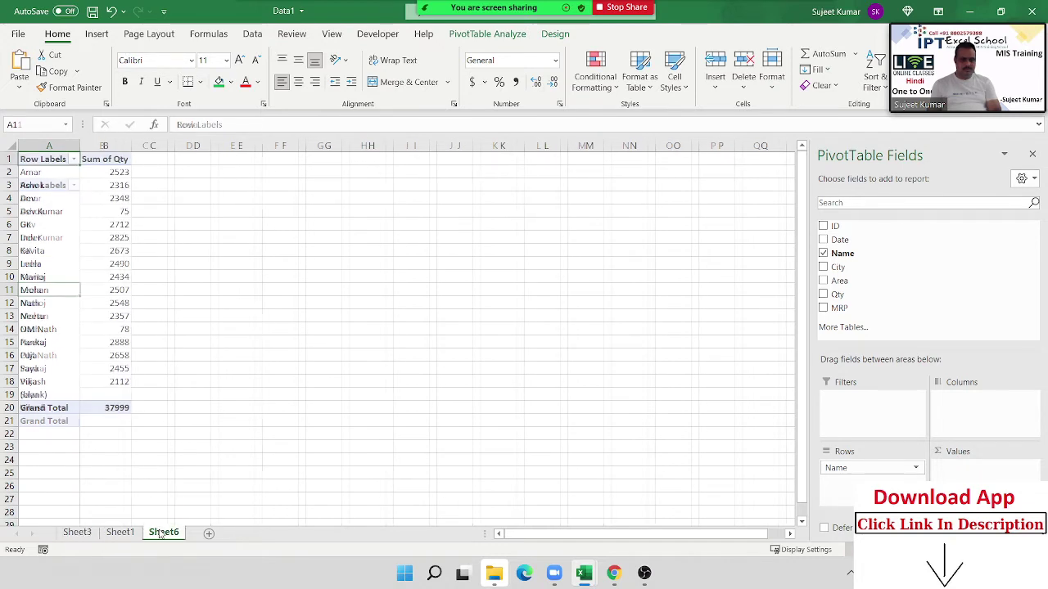
right_click(81, 276)
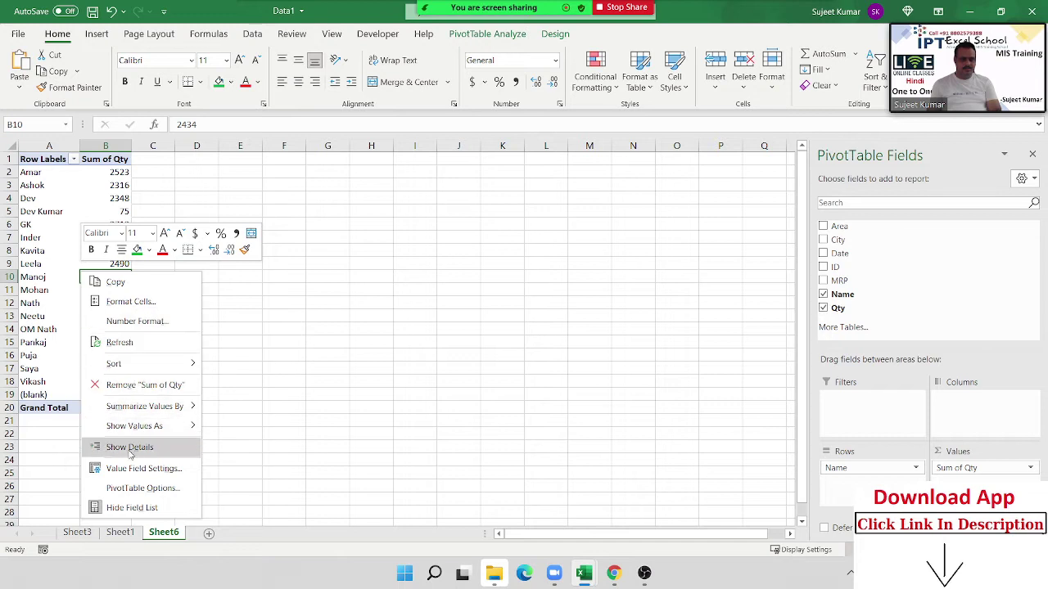
left_click(129, 344)
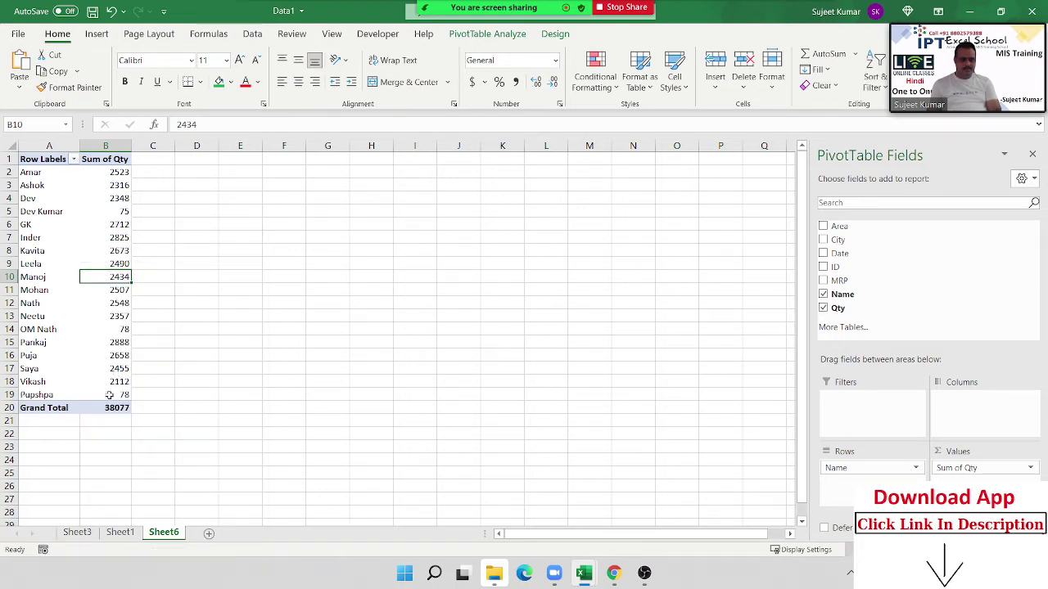
left_click_drag(42, 396, 119, 395)
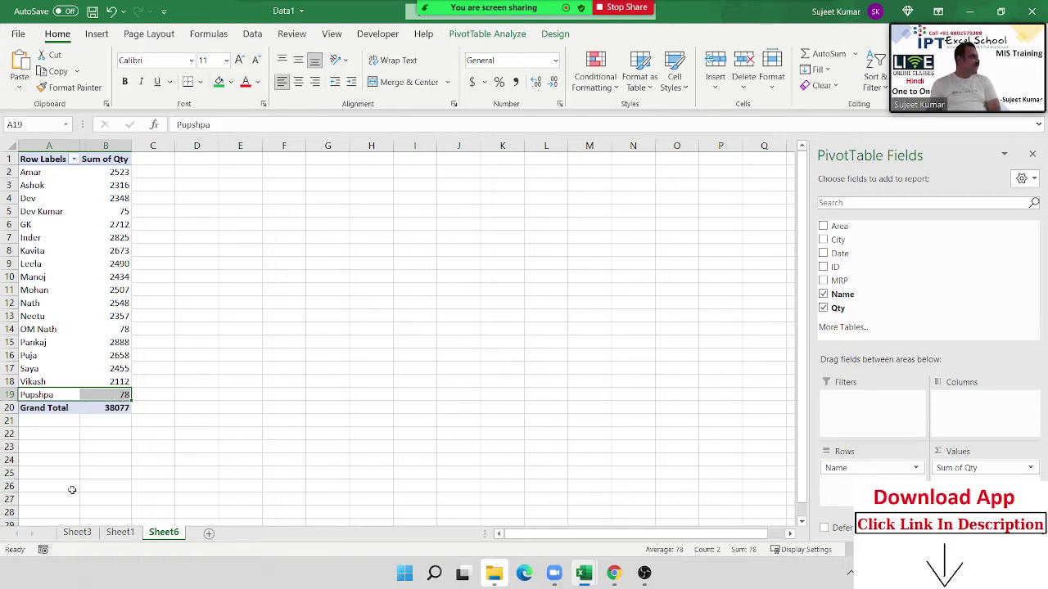
left_click(120, 533)
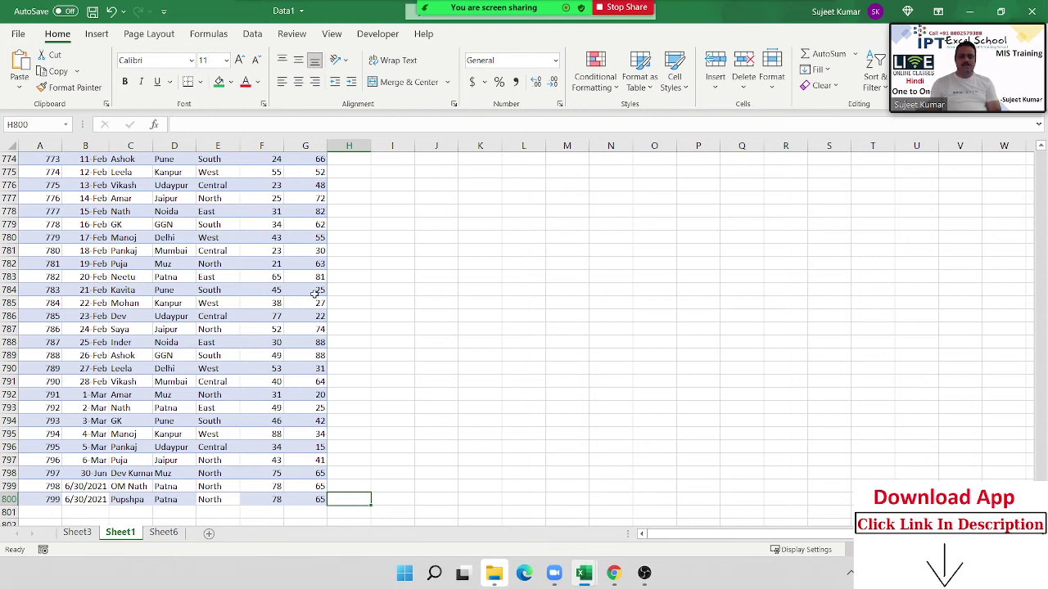
key("ctrl+Up")
key("Left")
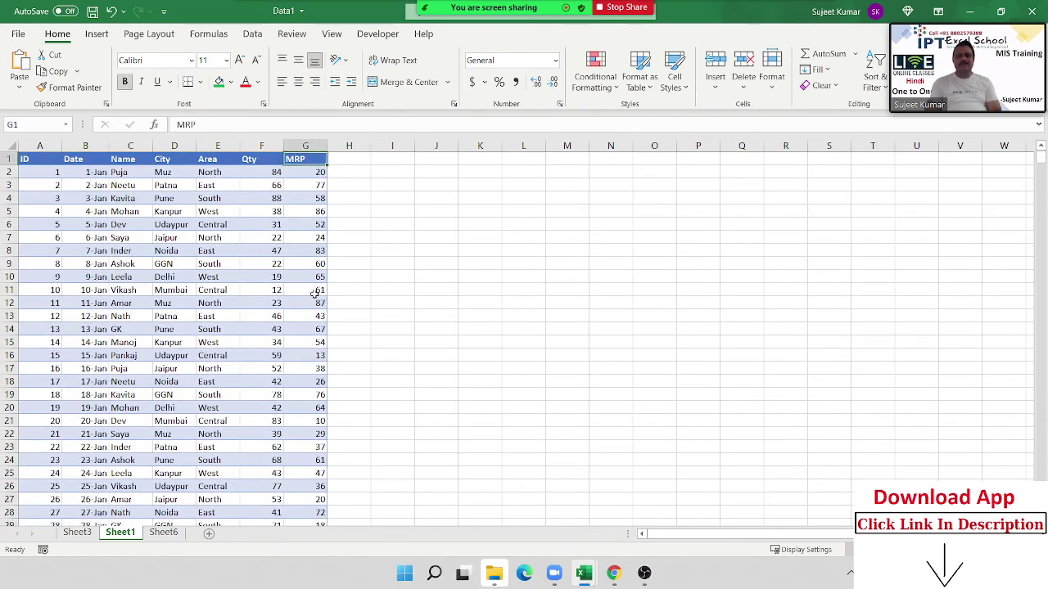
key("Left")
key("Left")
key("Left")
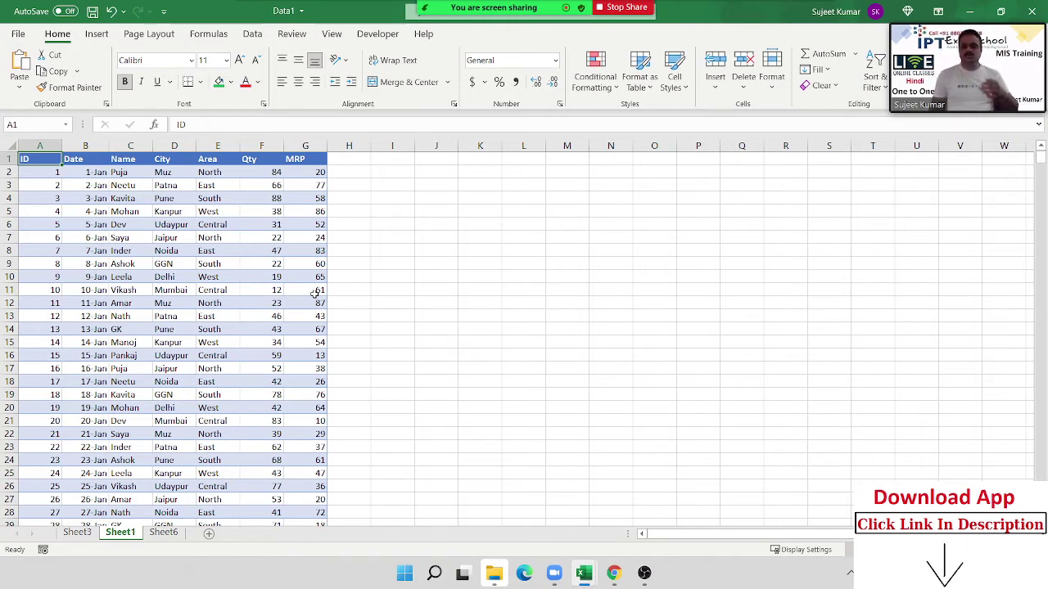
key("Right")
key("Right")
key("Right")
key("Right")
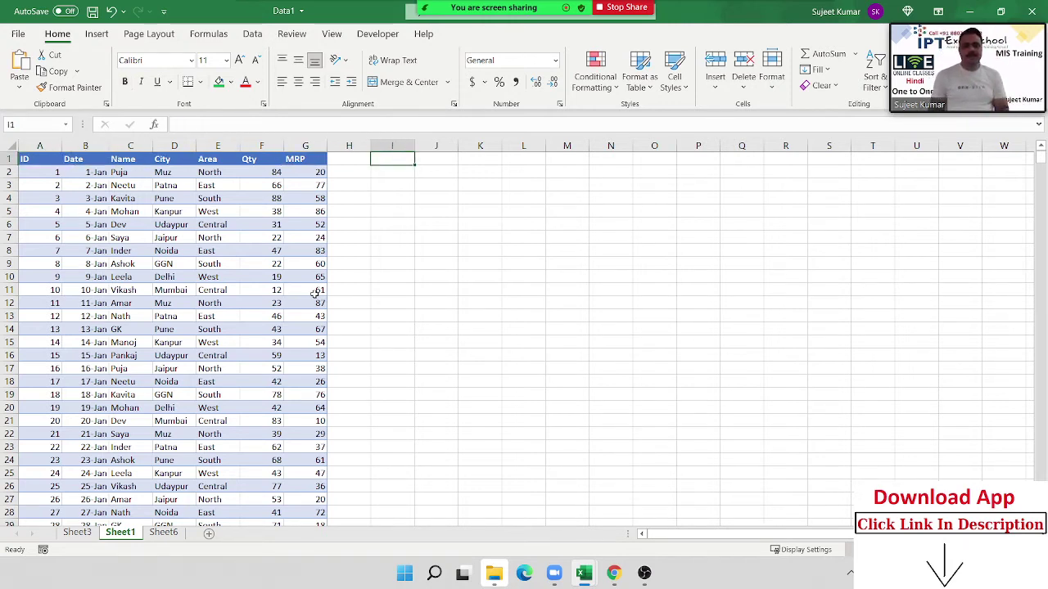
key("Down")
key("Down")
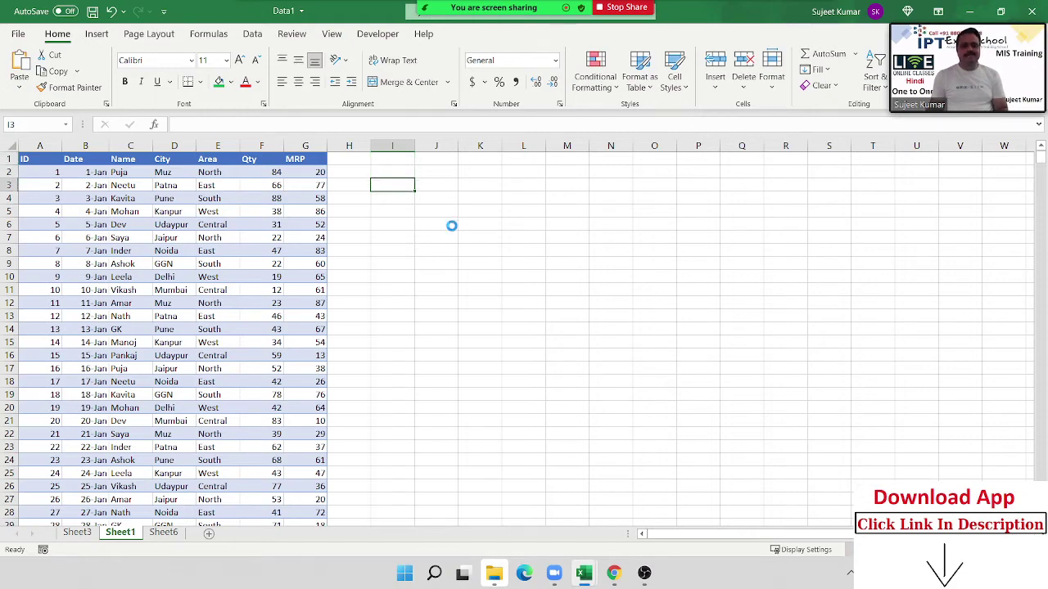
scroll(451, 227, "up", 4, "ctrl")
scroll(451, 226, "up", 2, "ctrl")
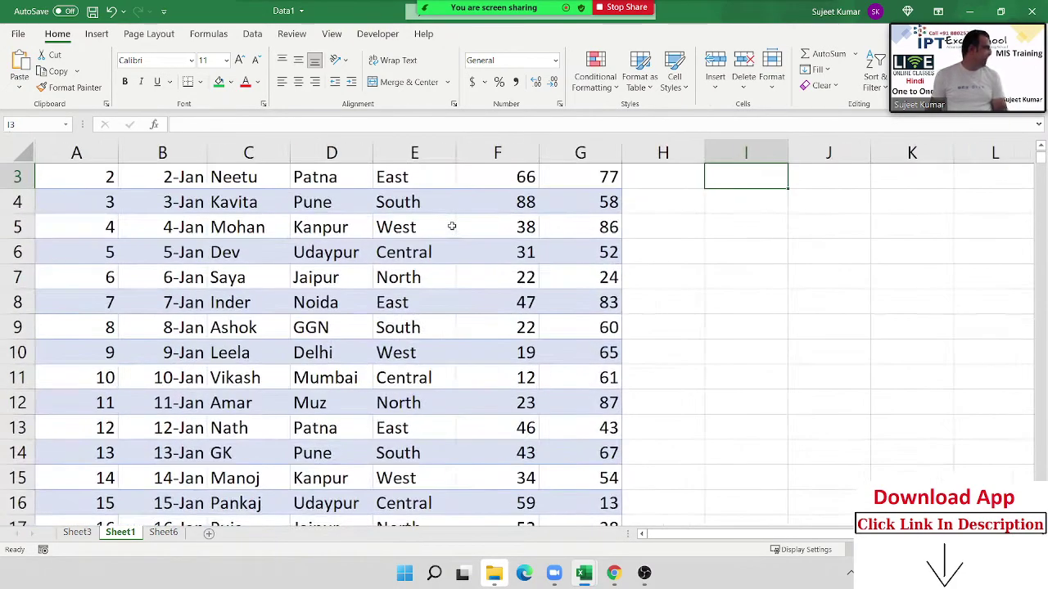
scroll(464, 266, "up", 1)
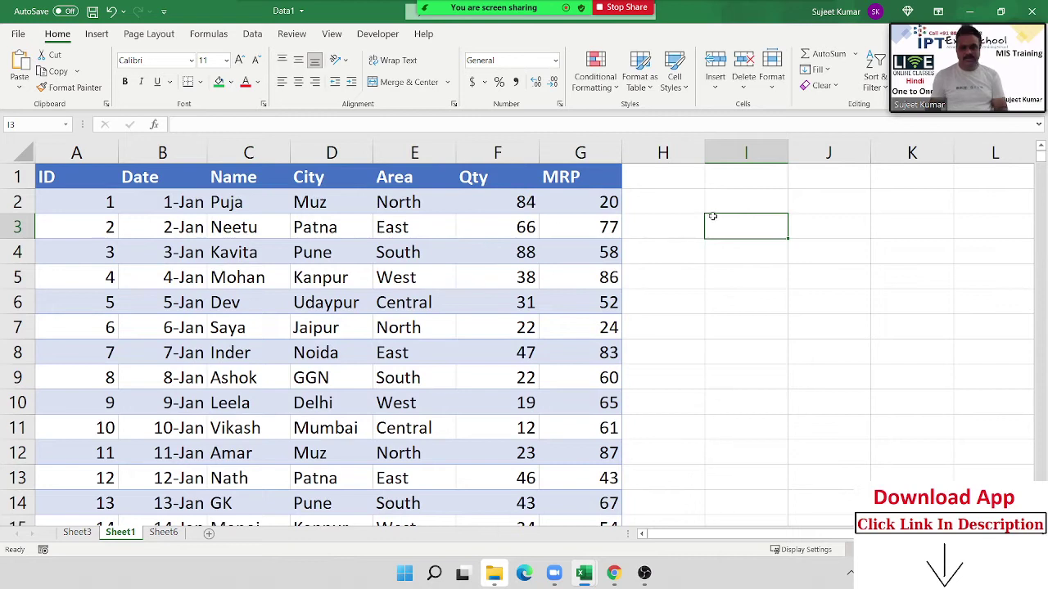
type("=o")
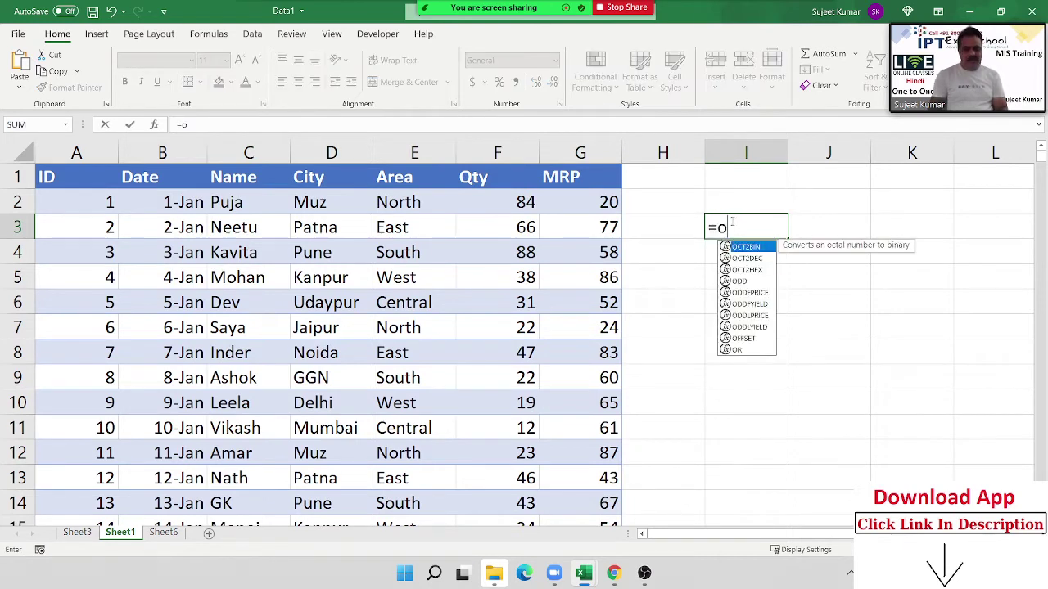
type("f")
key("Tab")
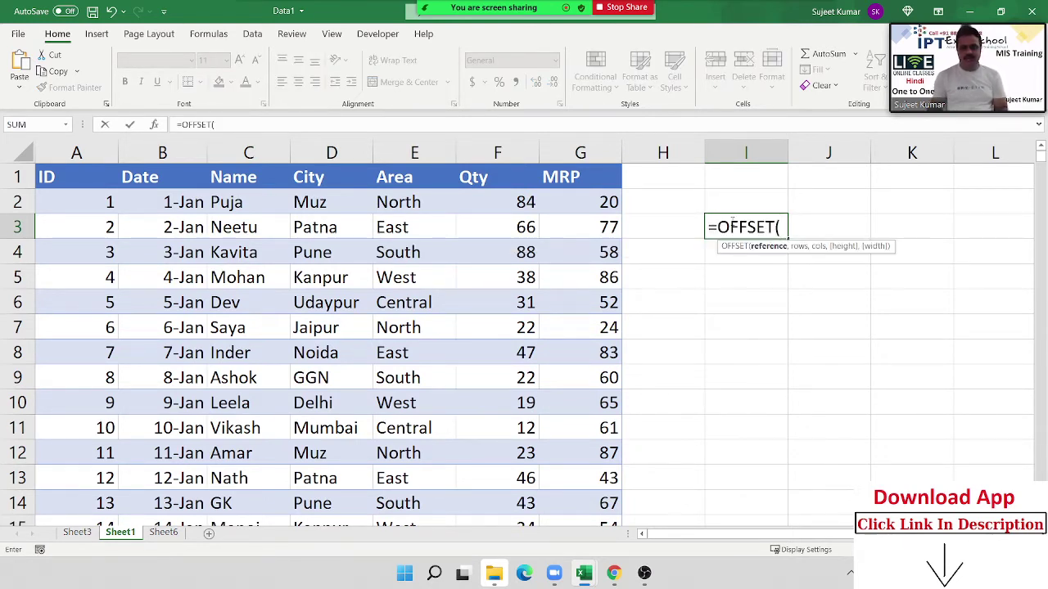
left_click(105, 187)
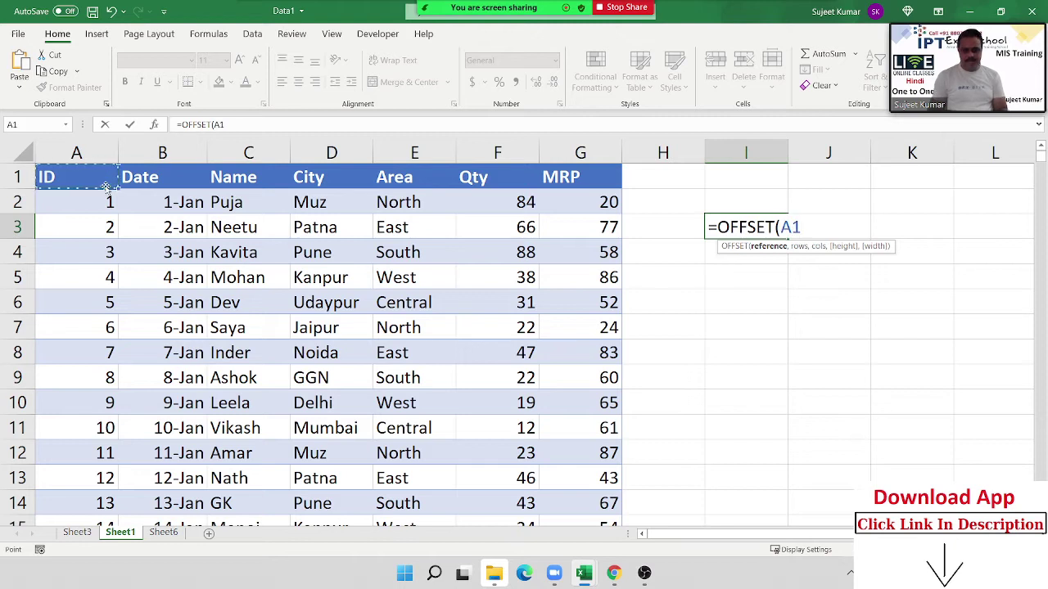
type(",")
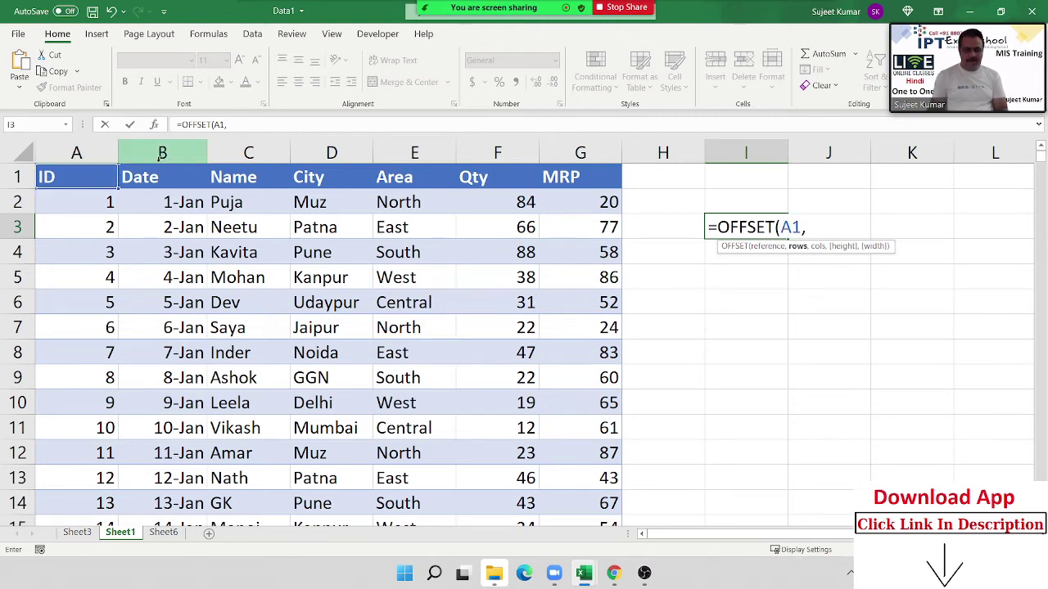
type("c")
key("BackSpace")
type("0")
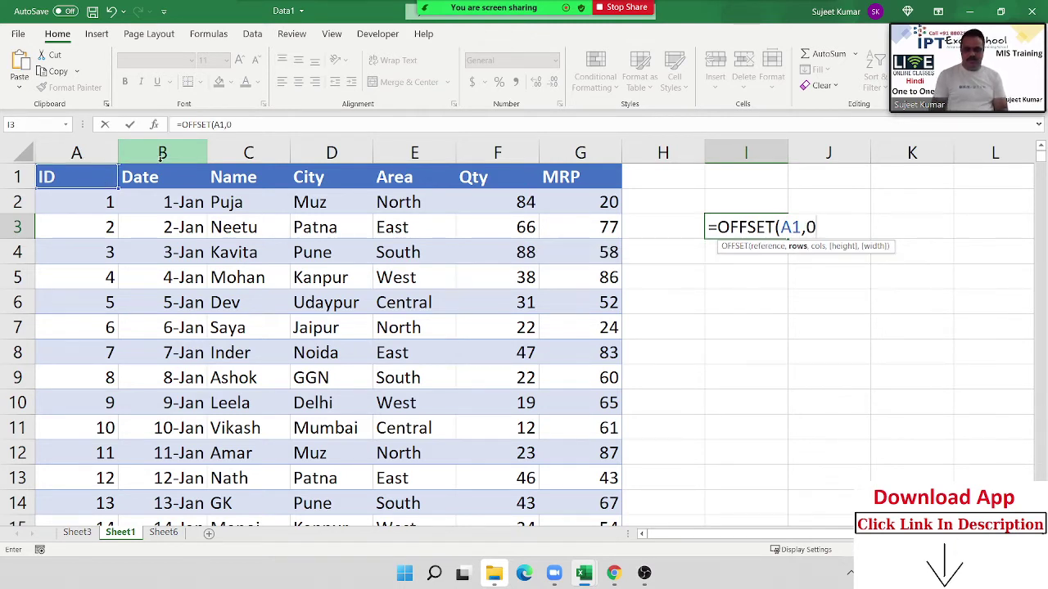
type(",0")
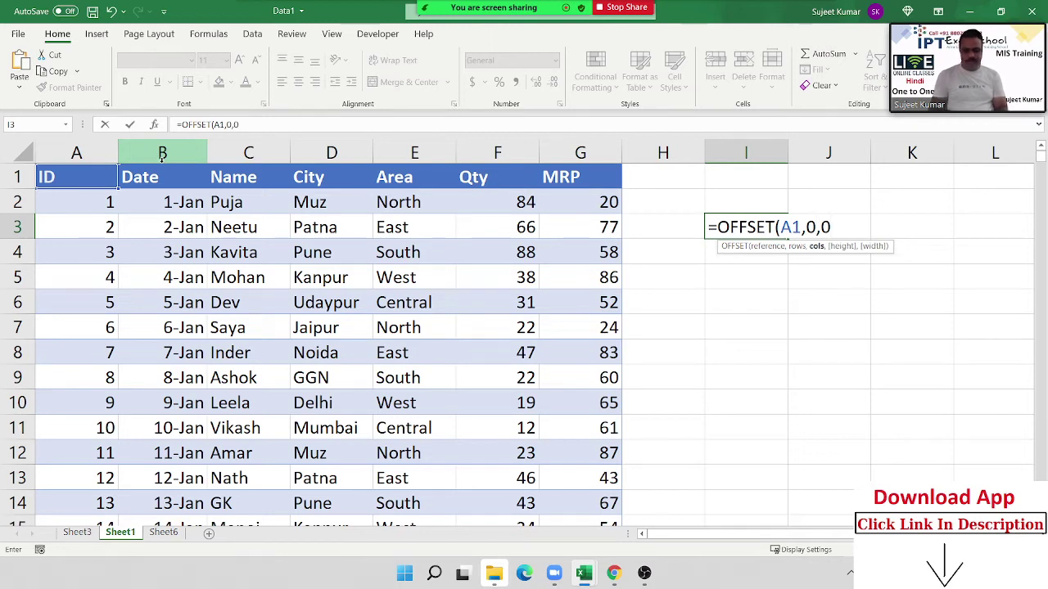
type(",cou")
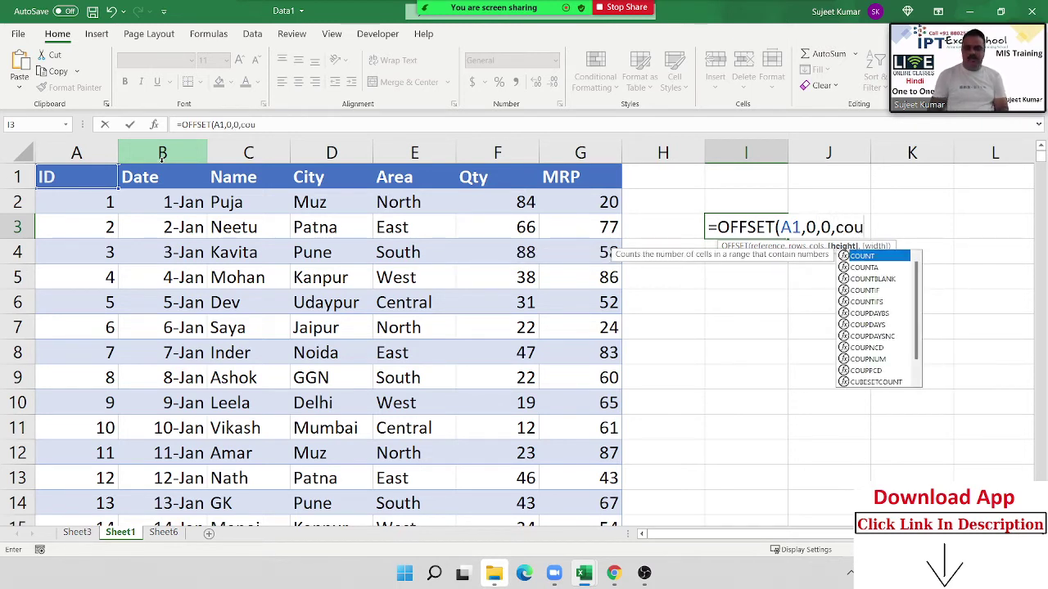
key("Tab")
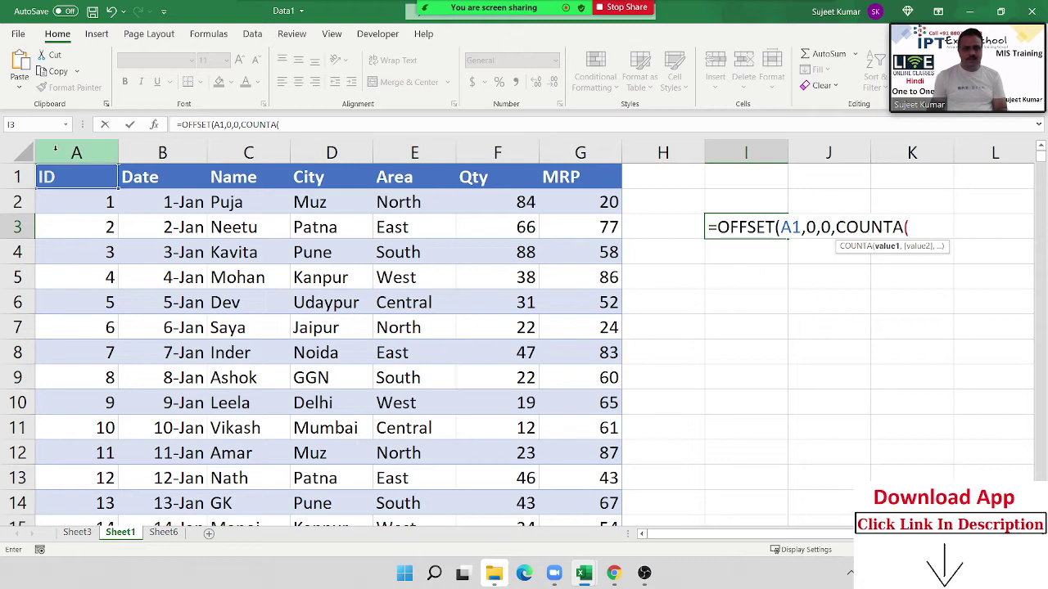
left_click(94, 153)
type(")")
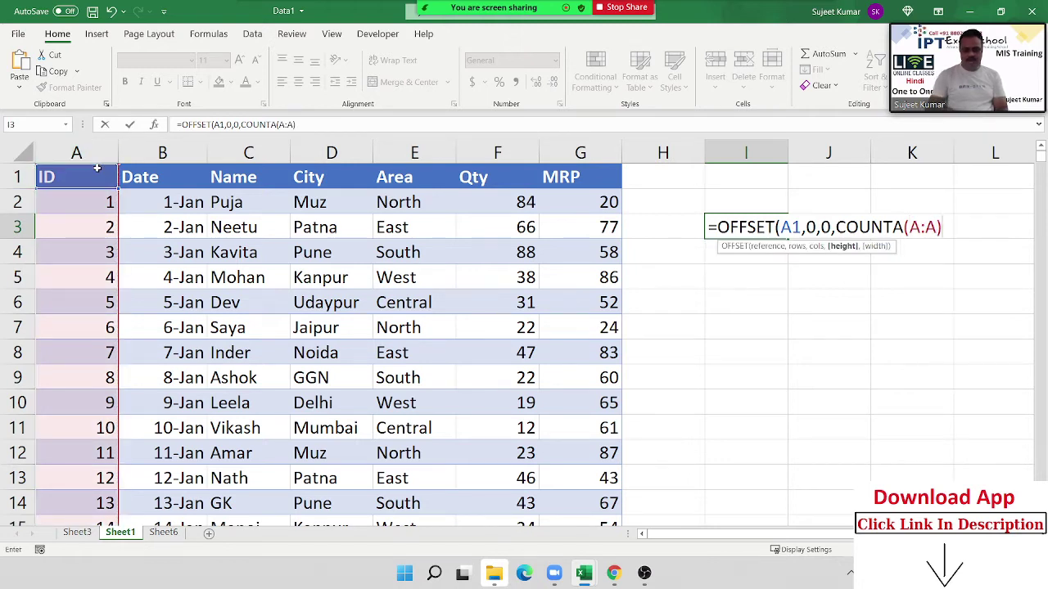
type(",")
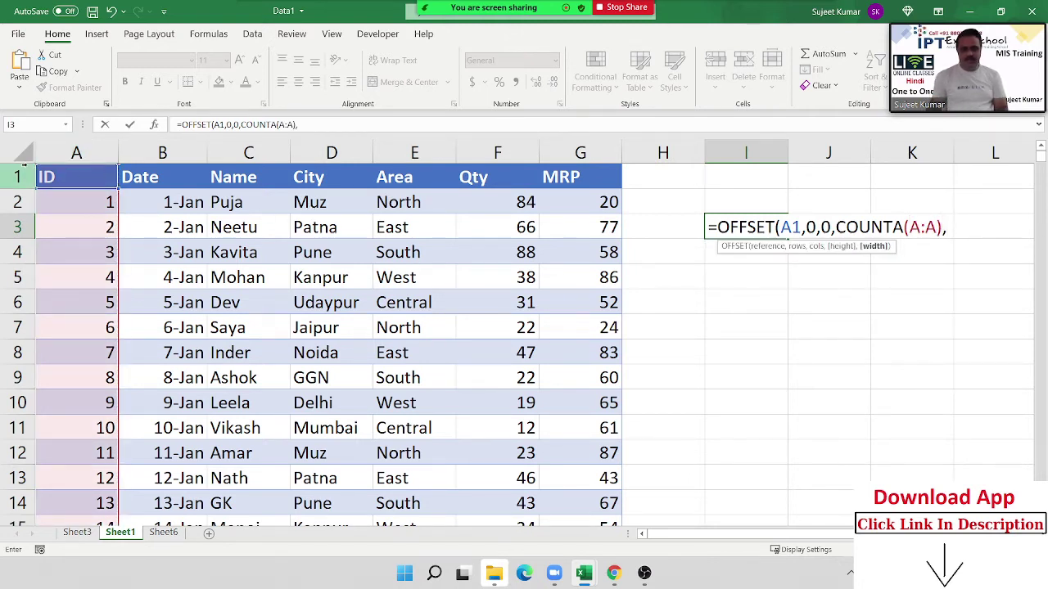
type("cou")
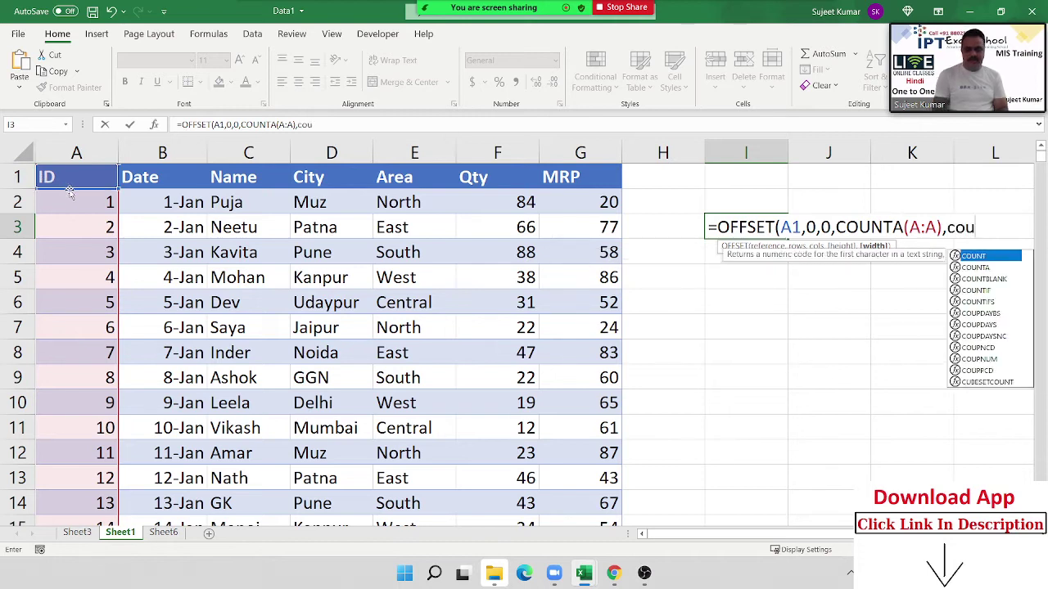
key("Down")
key("Tab")
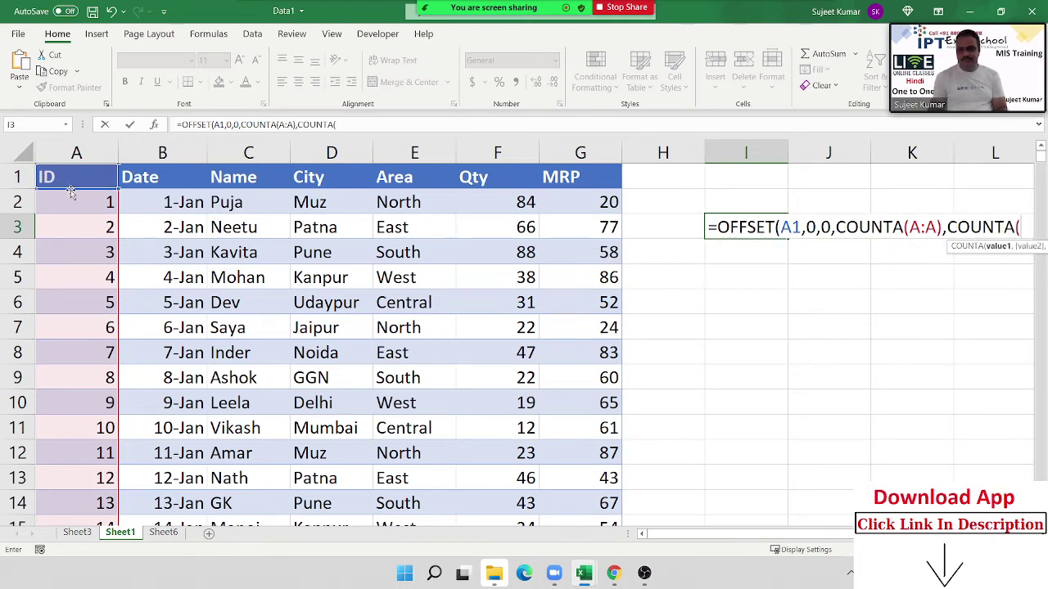
left_click(10, 177)
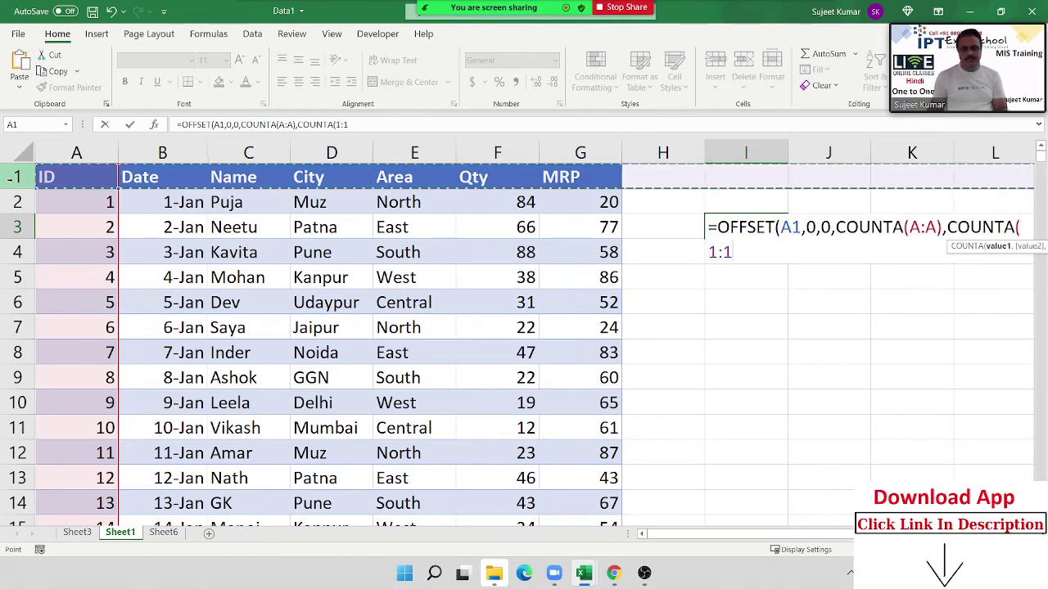
type(")")
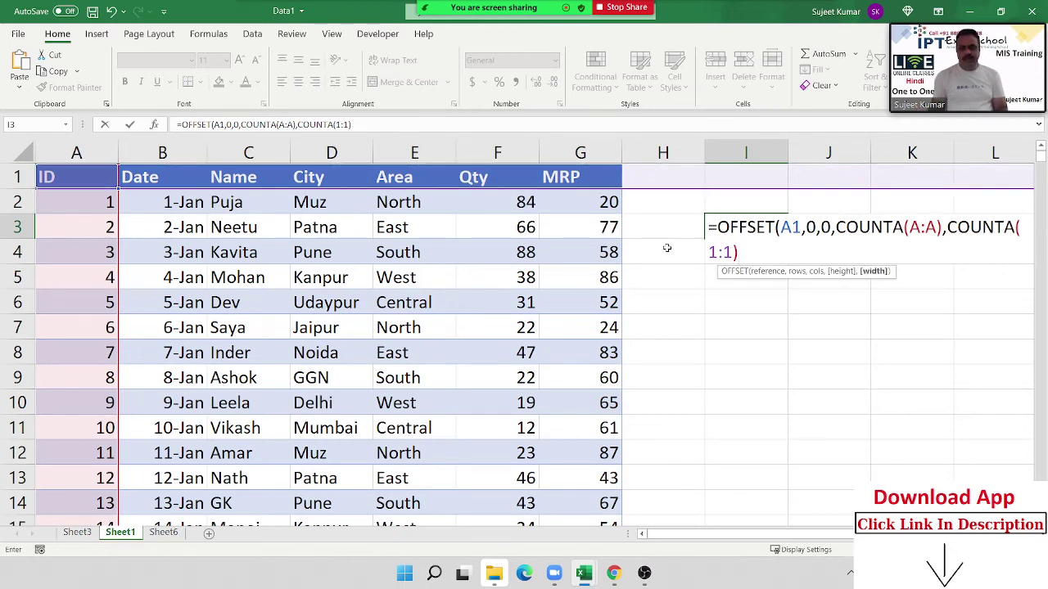
left_click_drag(740, 255, 707, 229)
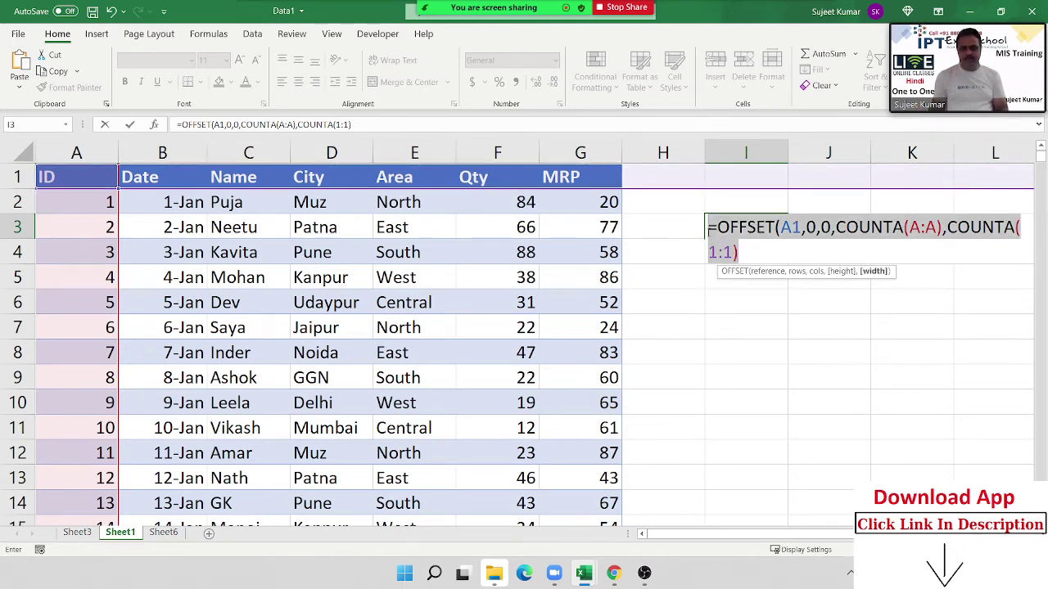
key("BackSpace")
key("Escape")
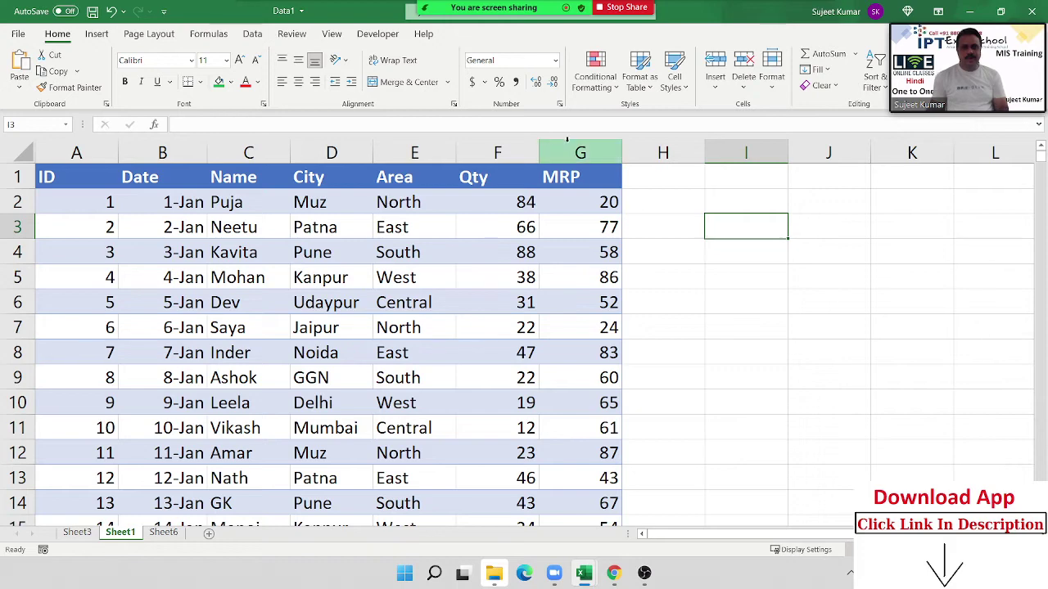
Define a new name 'Data' whose reference is the pasted OFFSET/COUNTA formula
left_click(210, 35)
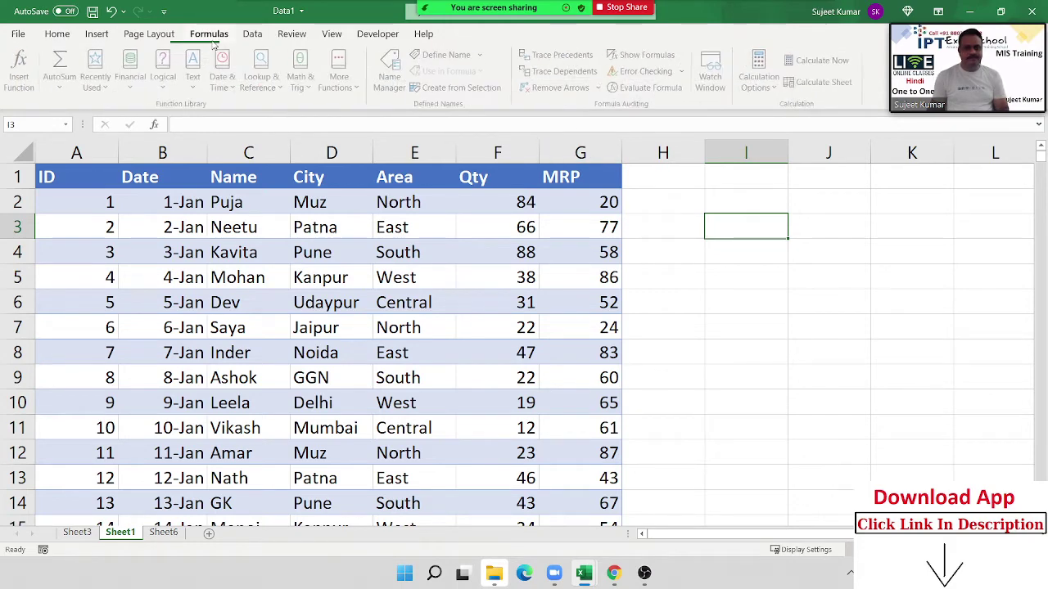
left_click(255, 37)
left_click(211, 39)
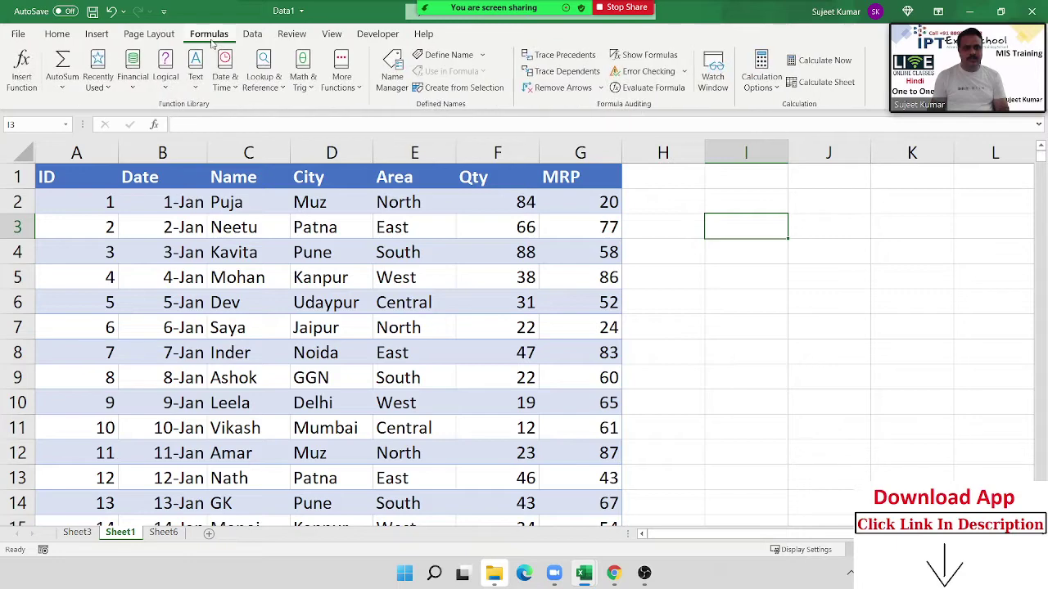
left_click(442, 55)
type("D")
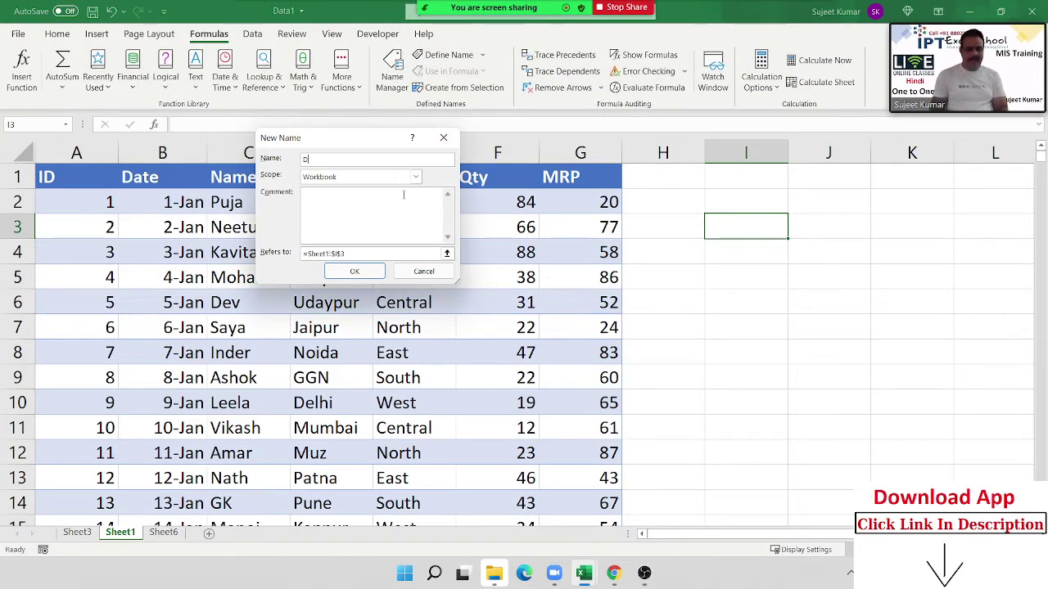
type("ata")
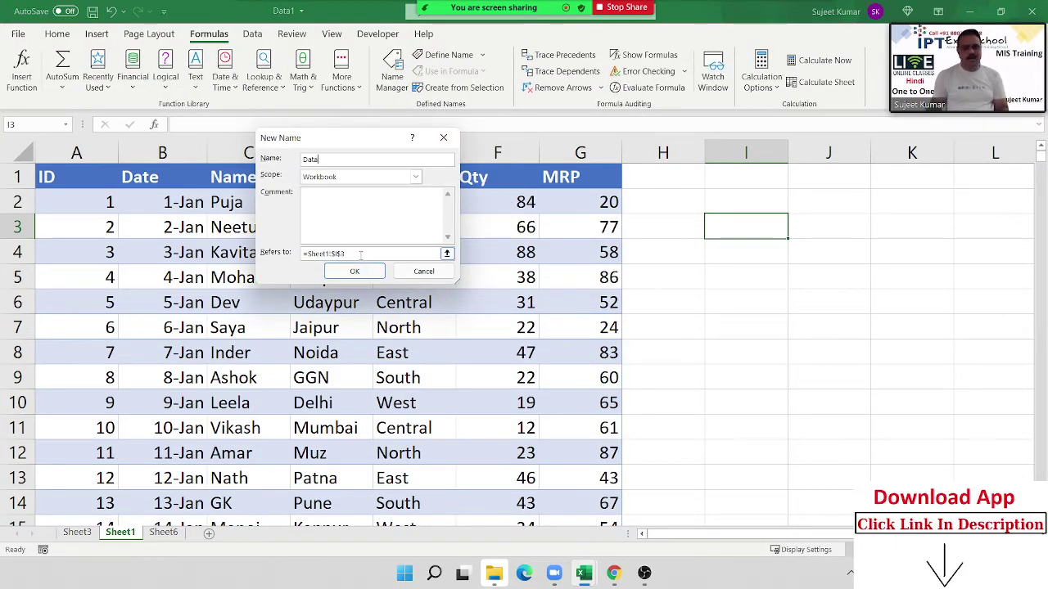
left_click_drag(438, 253, 262, 254)
key("ctrl+v")
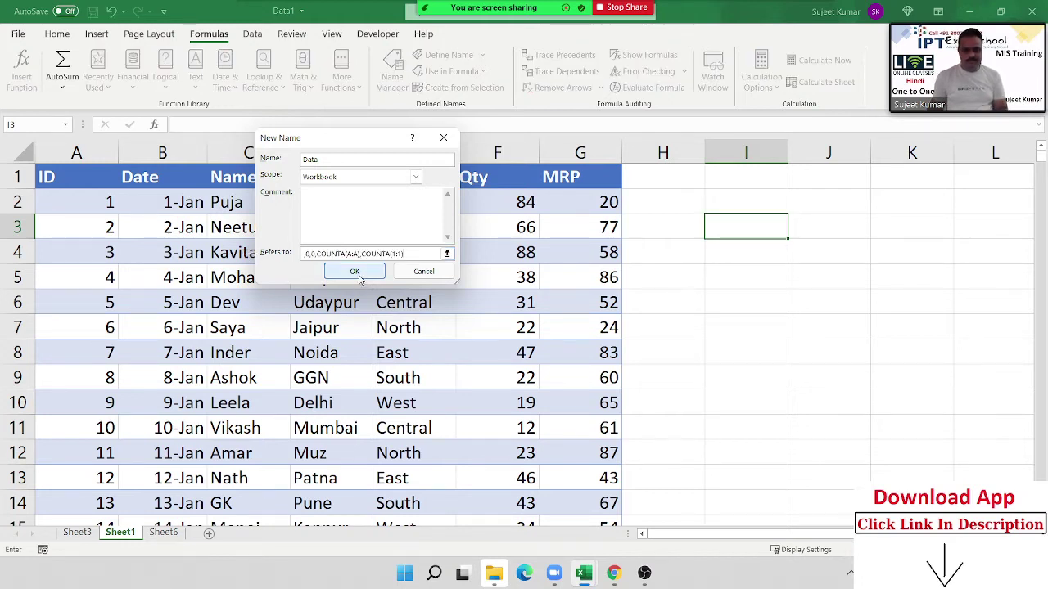
Make the formula's references absolute: $A$1, $A:$A and $1:$1
left_click(447, 254)
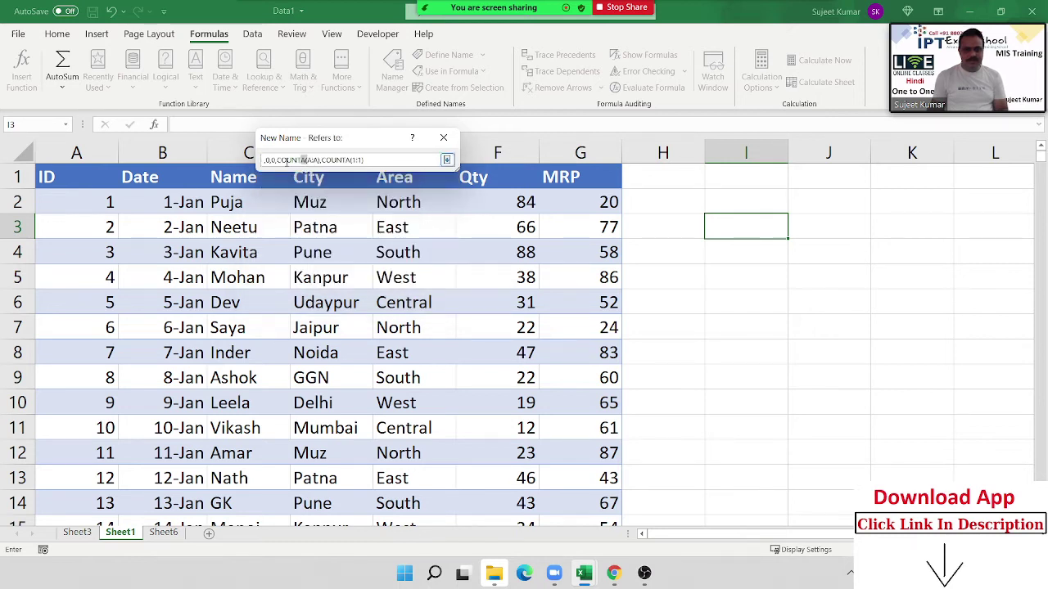
key("Home")
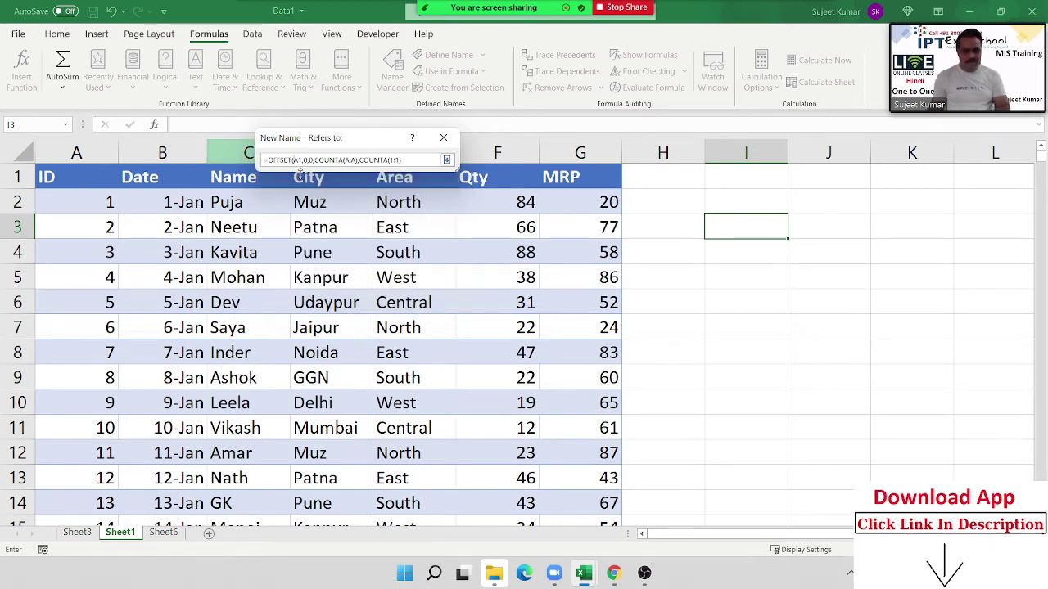
key("F4")
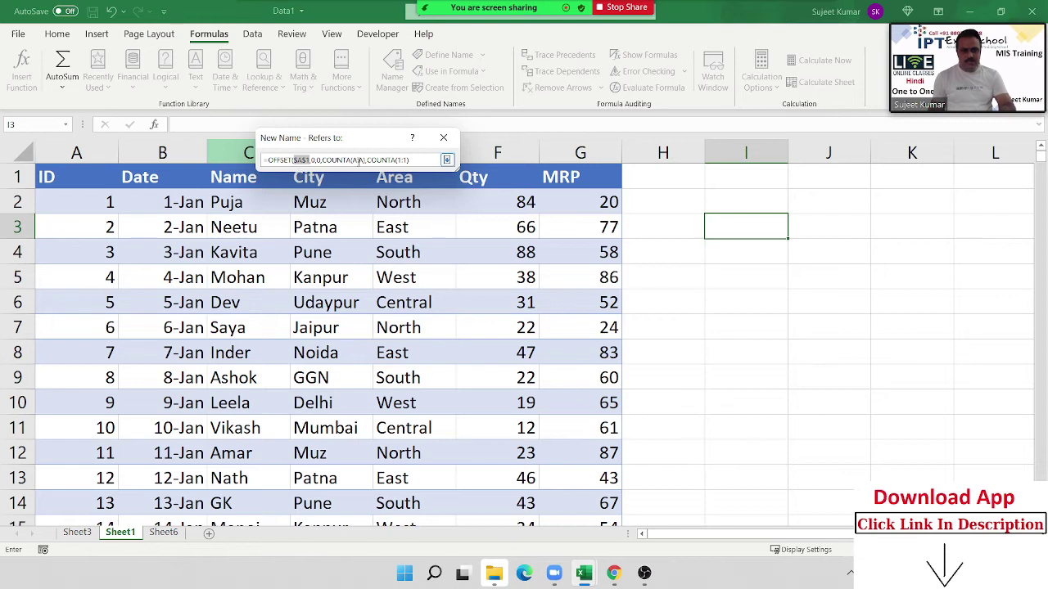
left_click(360, 160)
key("F4")
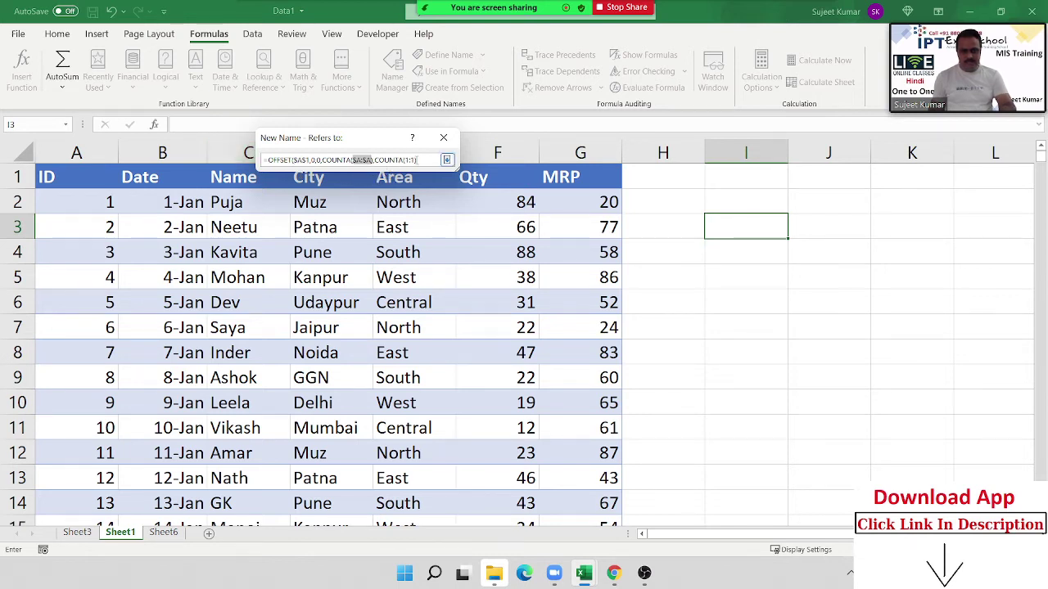
left_click(411, 160)
key("F4")
left_click(447, 159)
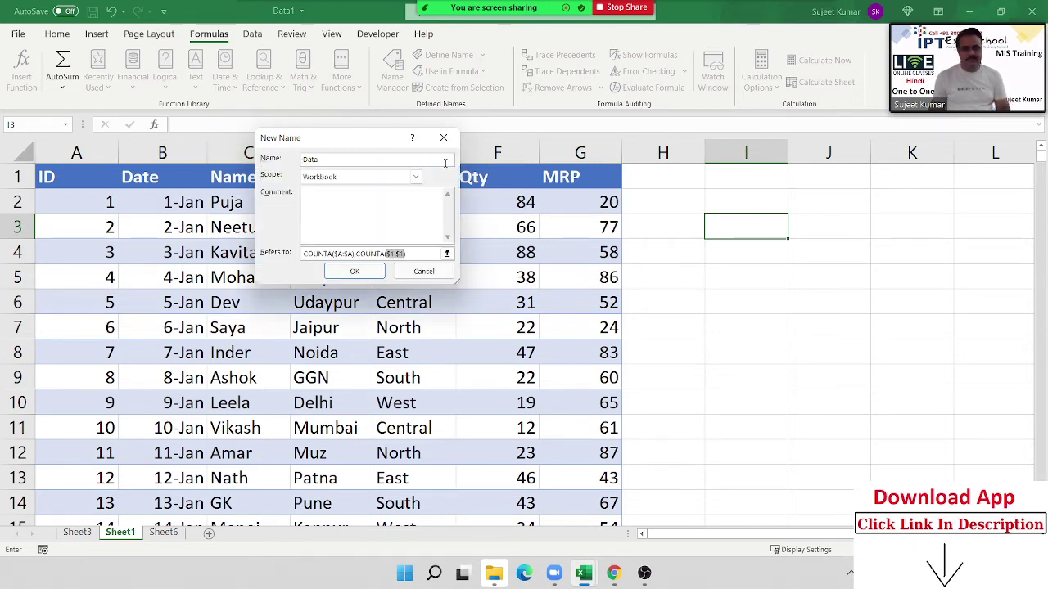
Fix the missing closing parenthesis in the Data formula and save the name
left_click(372, 274)
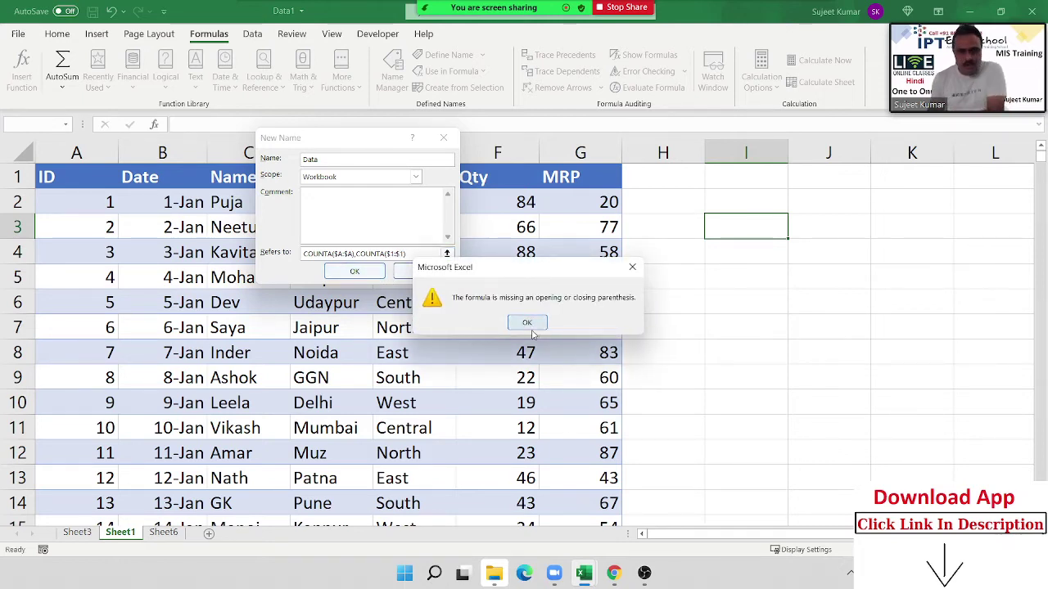
left_click(531, 327)
left_click(429, 254)
type(")")
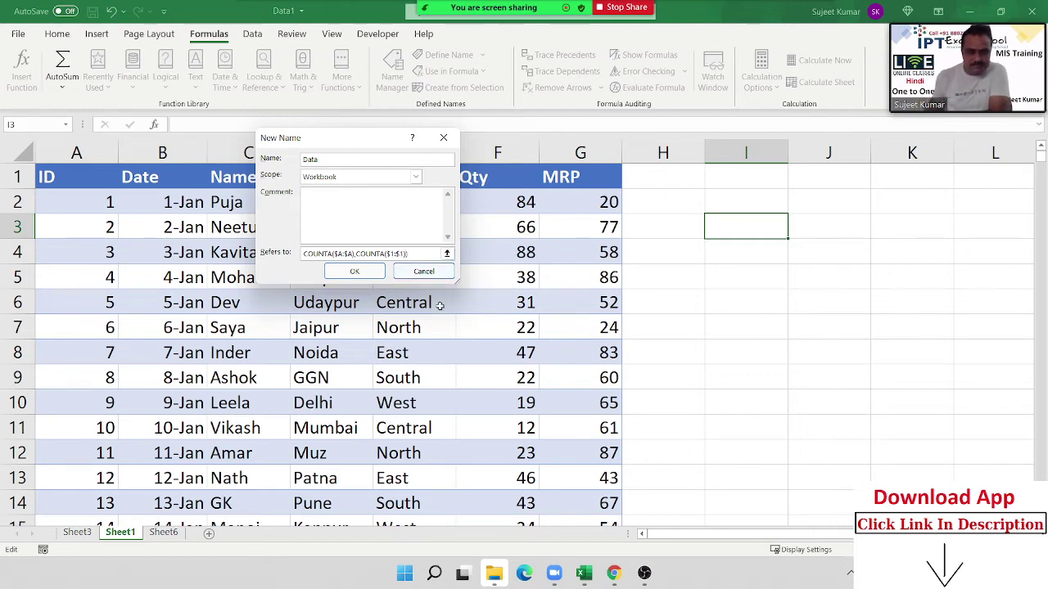
left_click(368, 273)
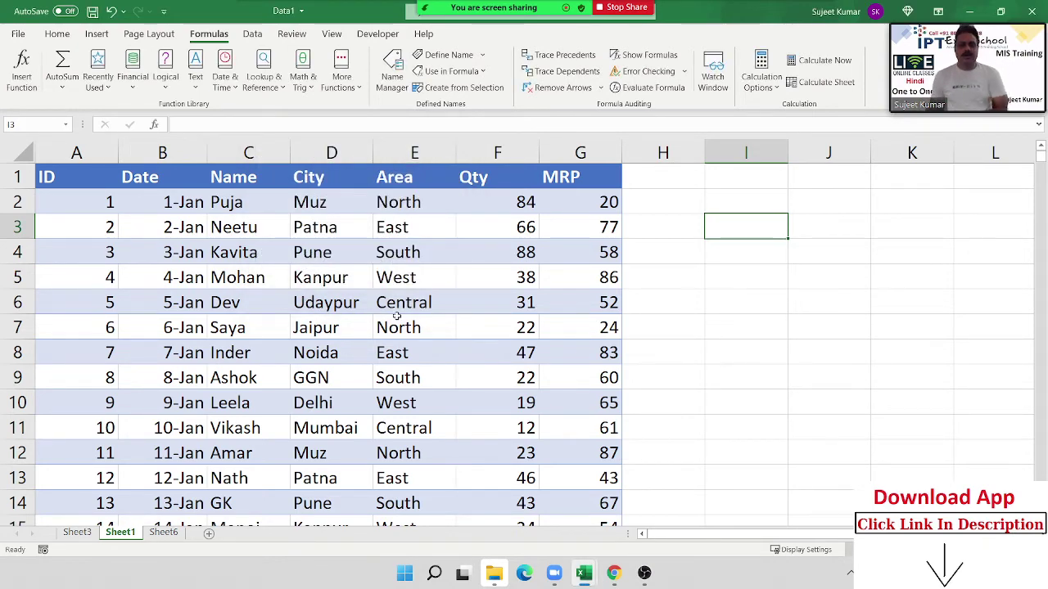
left_click(166, 533)
On a new Sheet4, create empty PivotTable4 from the Data named range, then return to Sheet1's cell H1
left_click(209, 533)
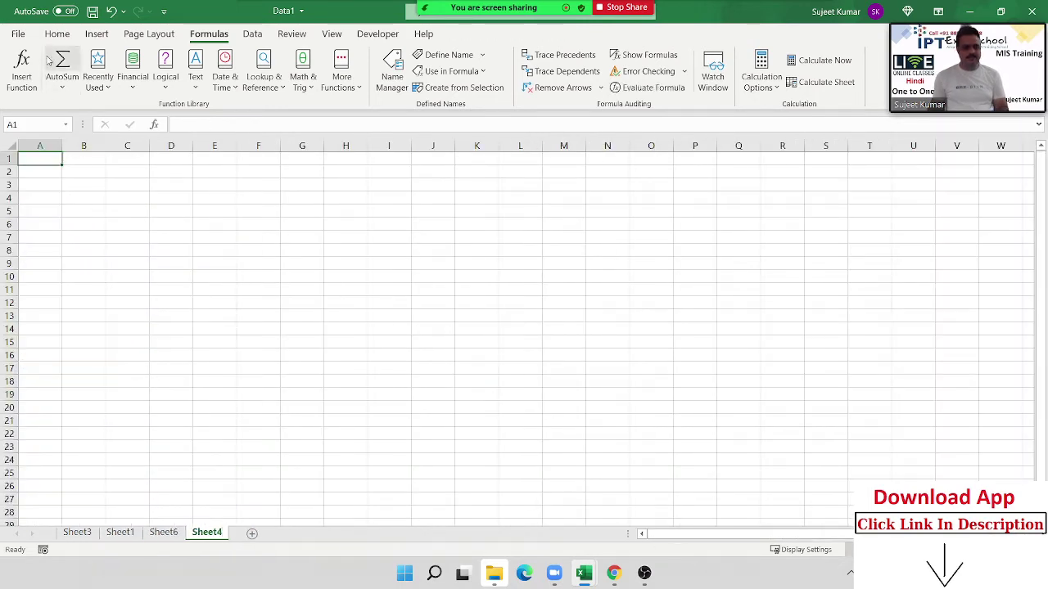
left_click(84, 35)
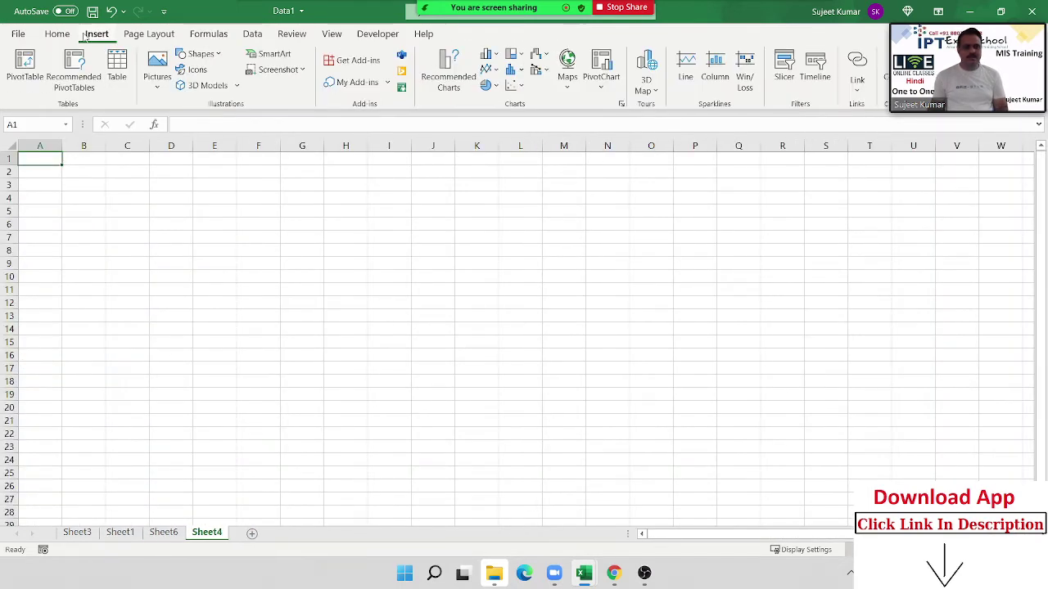
left_click(24, 65)
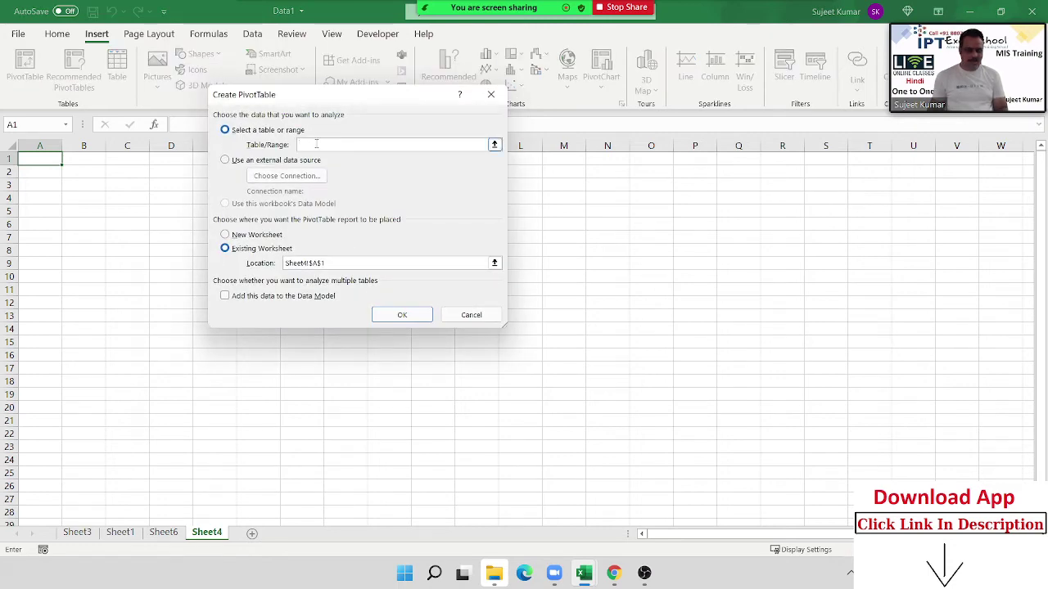
type("Data")
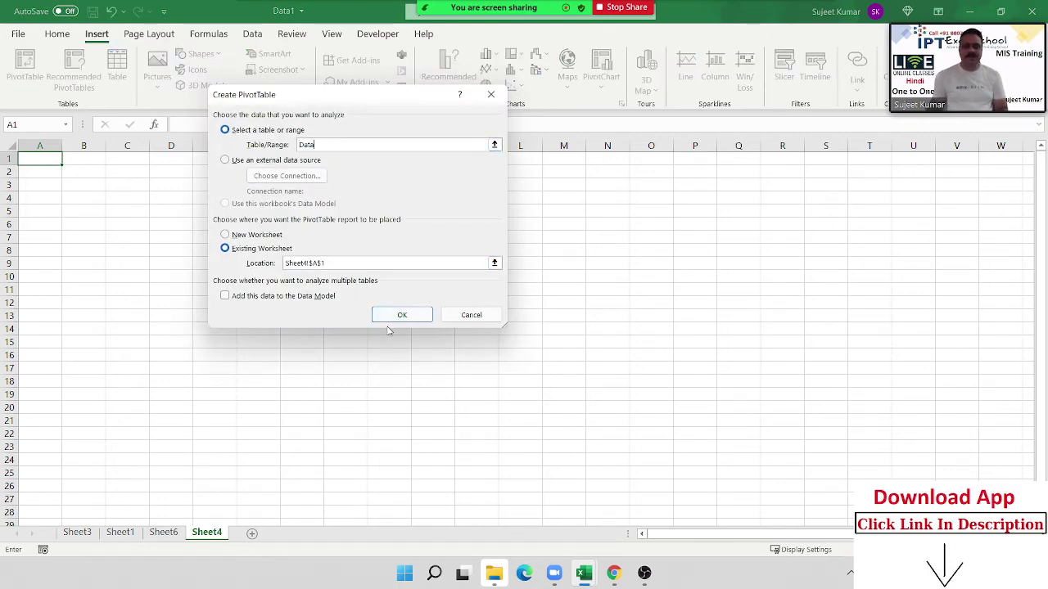
left_click(401, 315)
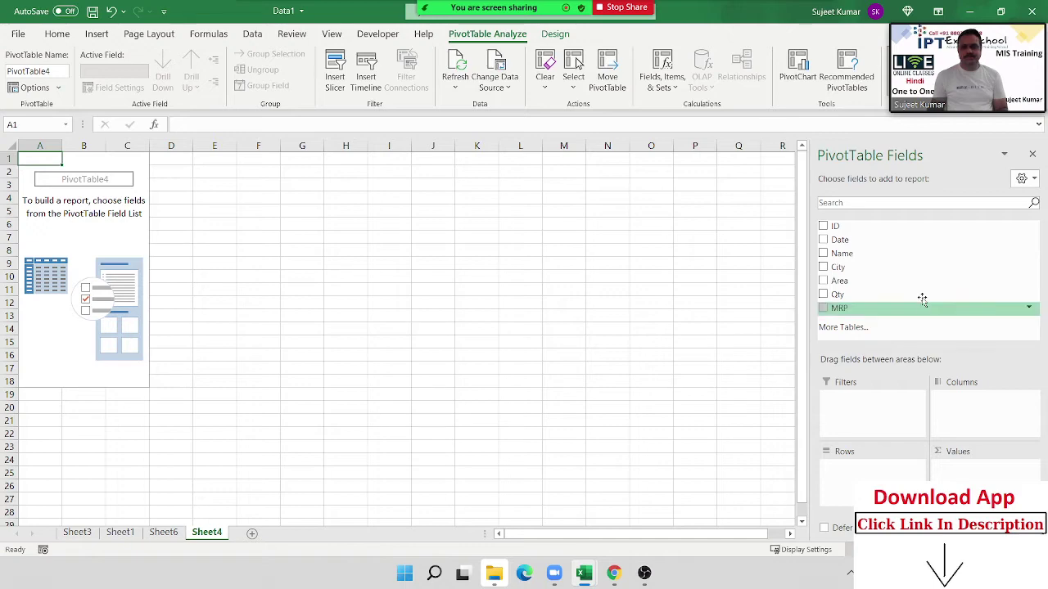
left_click(120, 532)
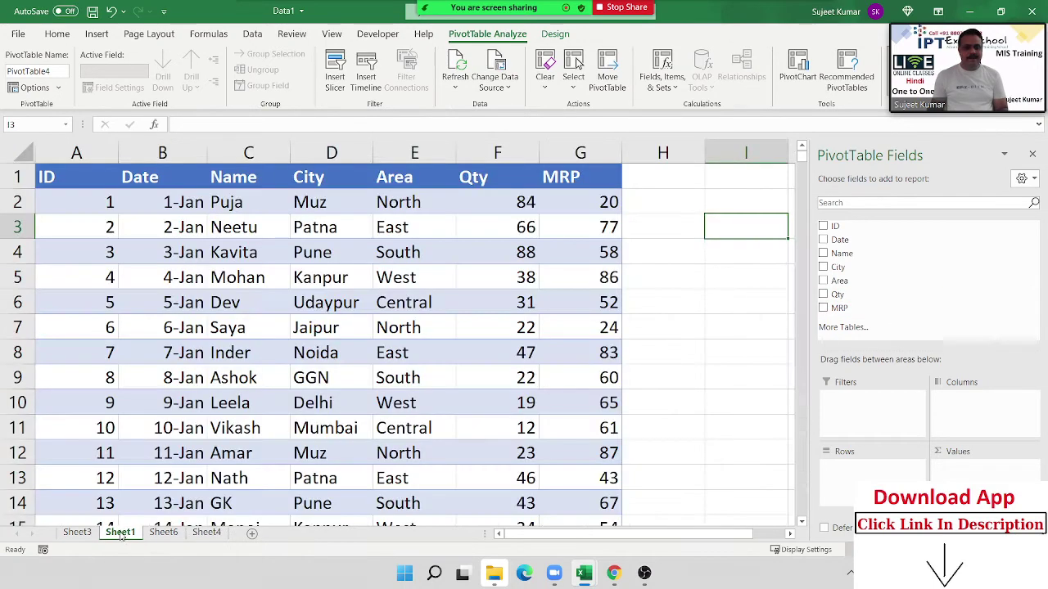
left_click(677, 183)
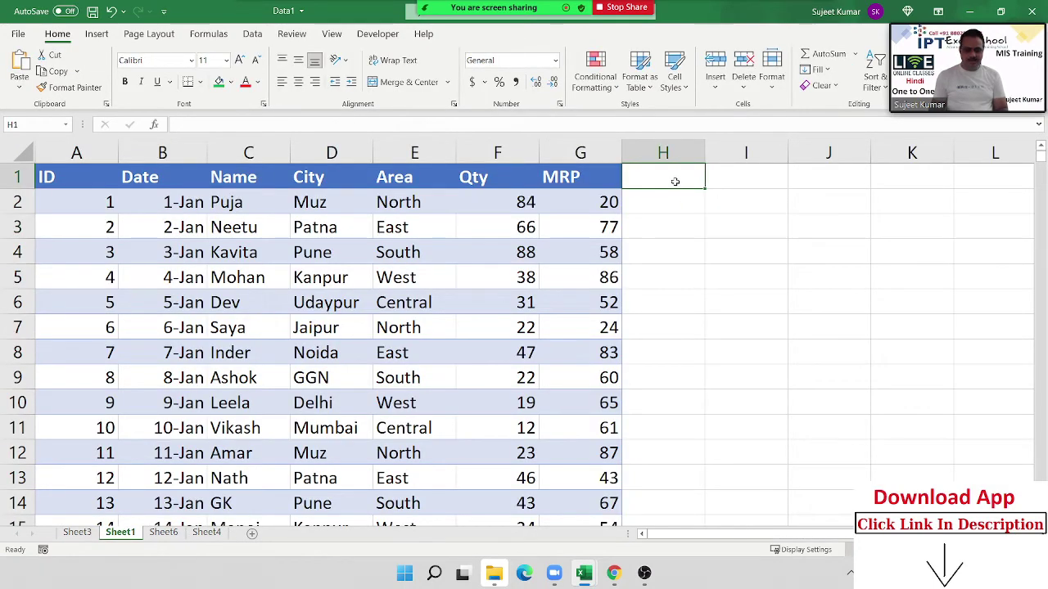
Add a Month heading in H1 and fill column H with Jan through Dec repeating
type("Month\\")
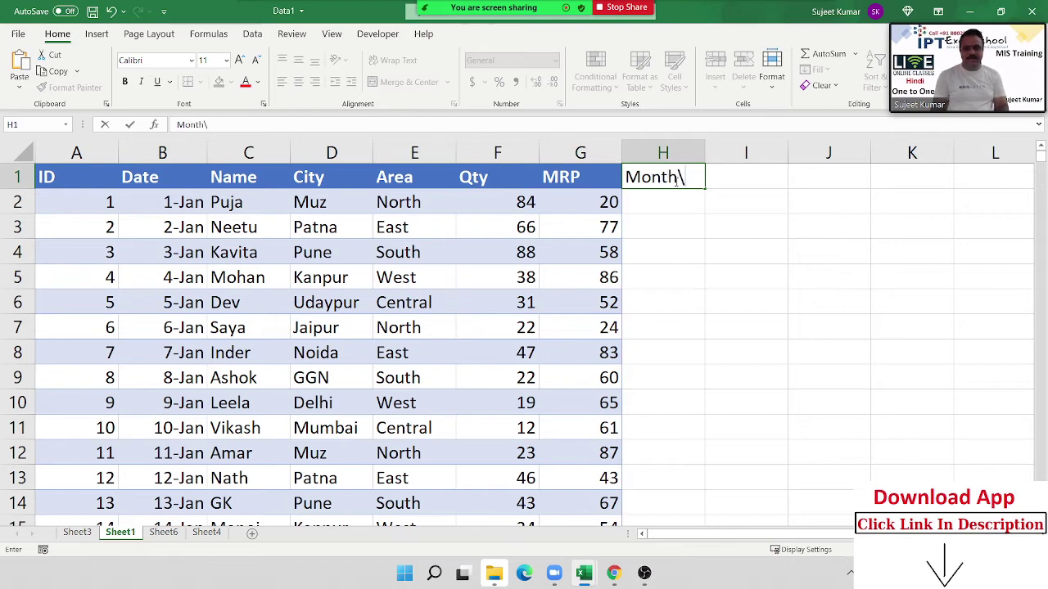
key("Return")
type("Jan")
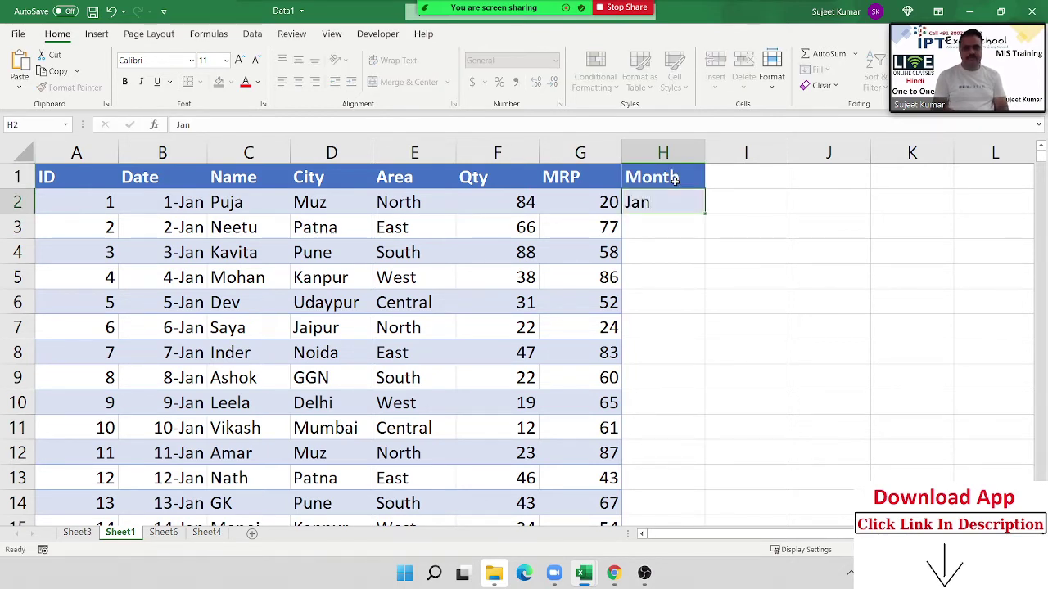
key("Return")
left_click(671, 200)
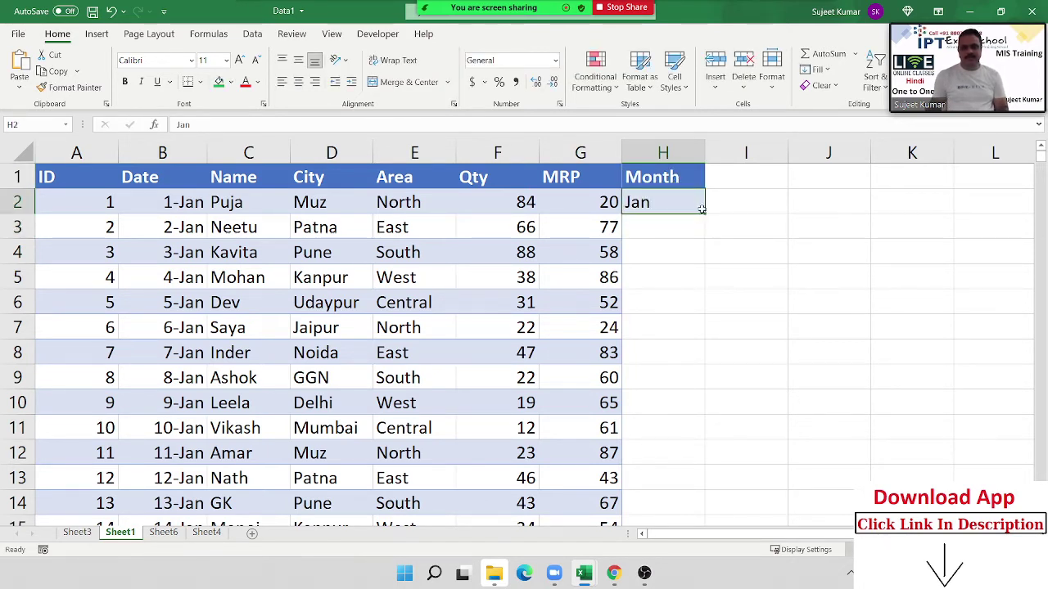
left_click_drag(703, 212, 704, 483)
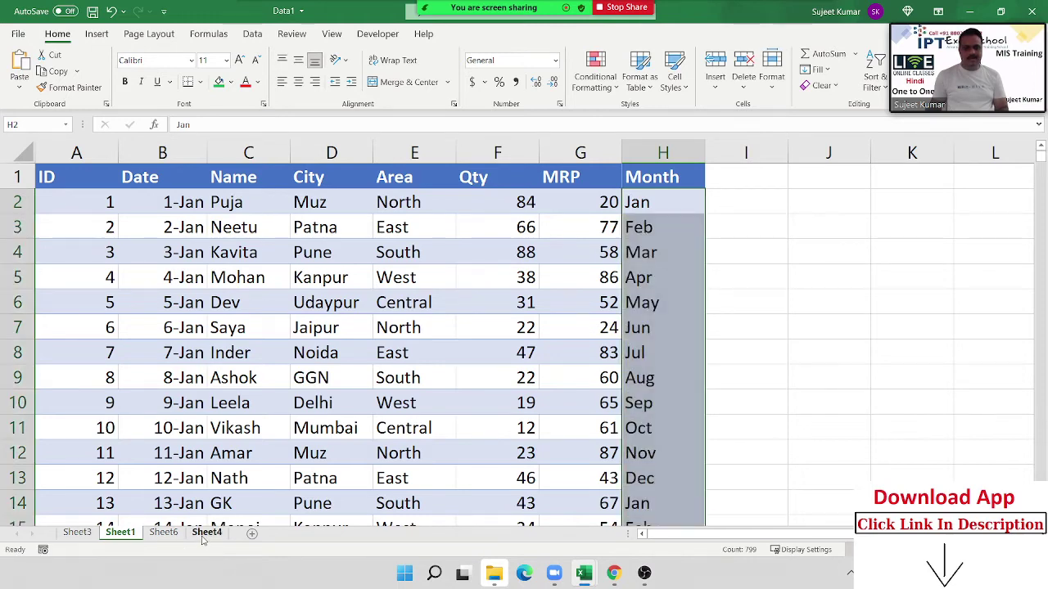
Refresh PivotTable4 on Sheet4 so its field list picks up the new Month field
left_click(207, 532)
right_click(106, 235)
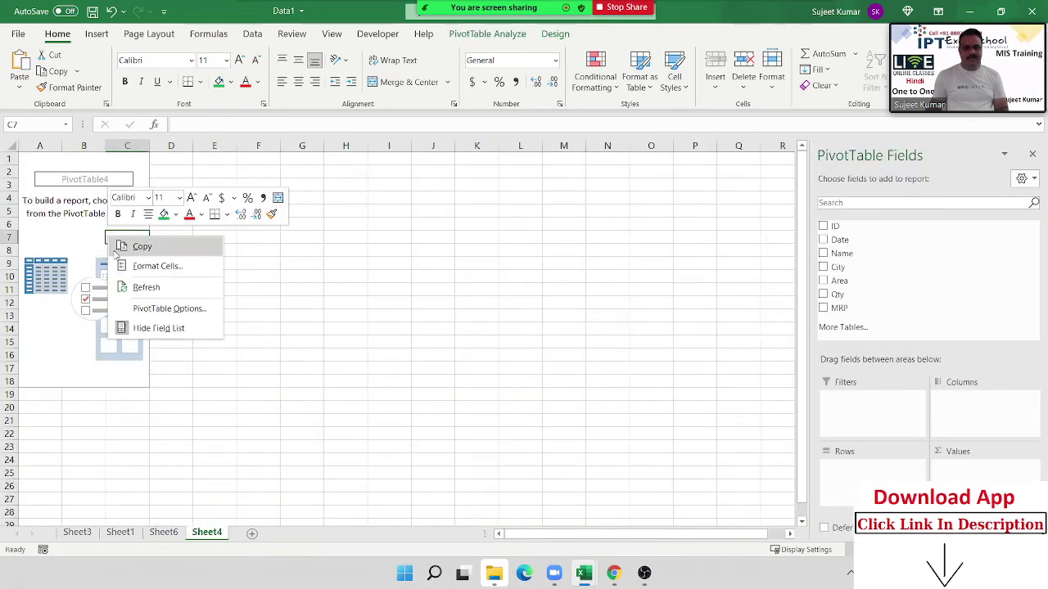
left_click(140, 287)
scroll(896, 293, "down", 1)
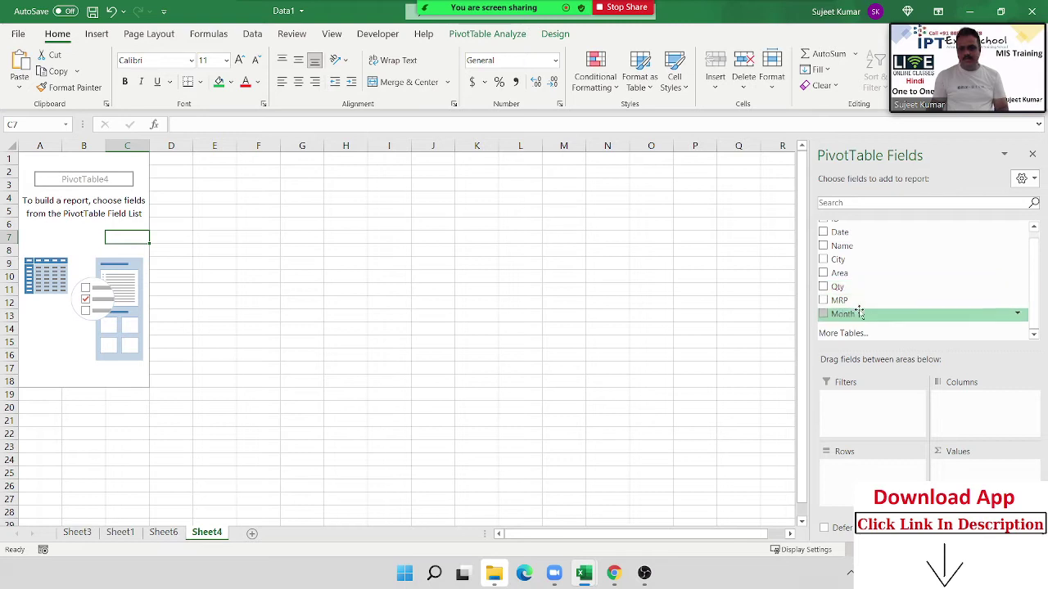
scroll(858, 313, "up", 1)
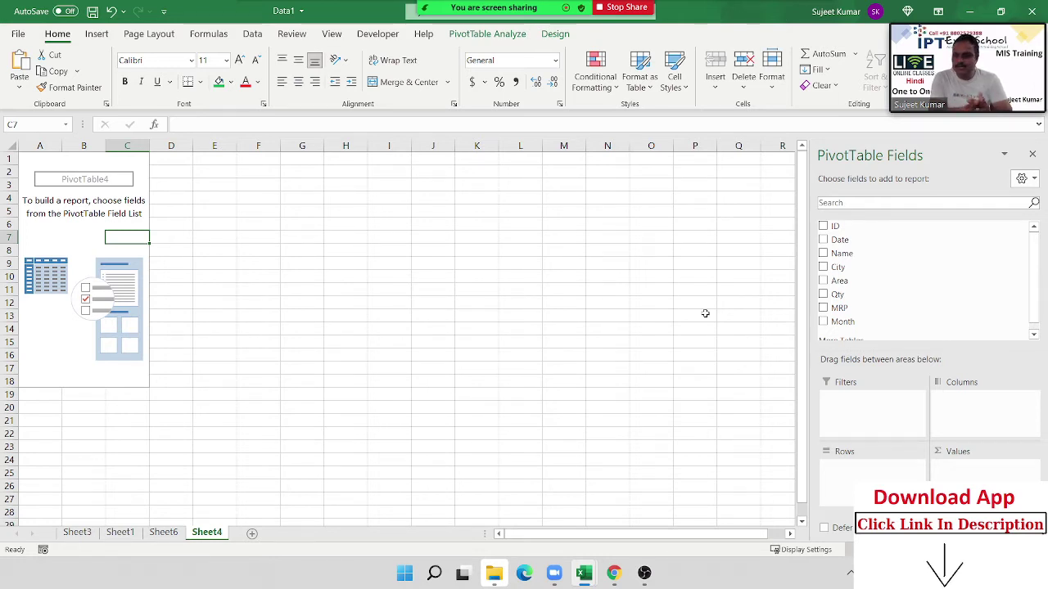
Check the number format settings and the defined names list without changes, then add a blank Sheet5
left_click(560, 104)
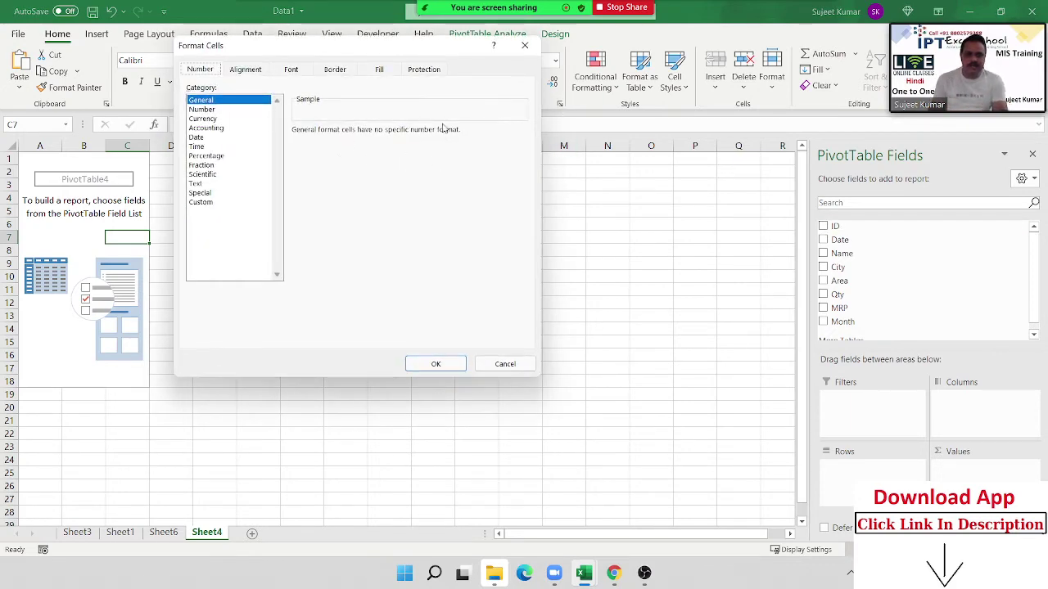
key("Escape")
left_click(208, 33)
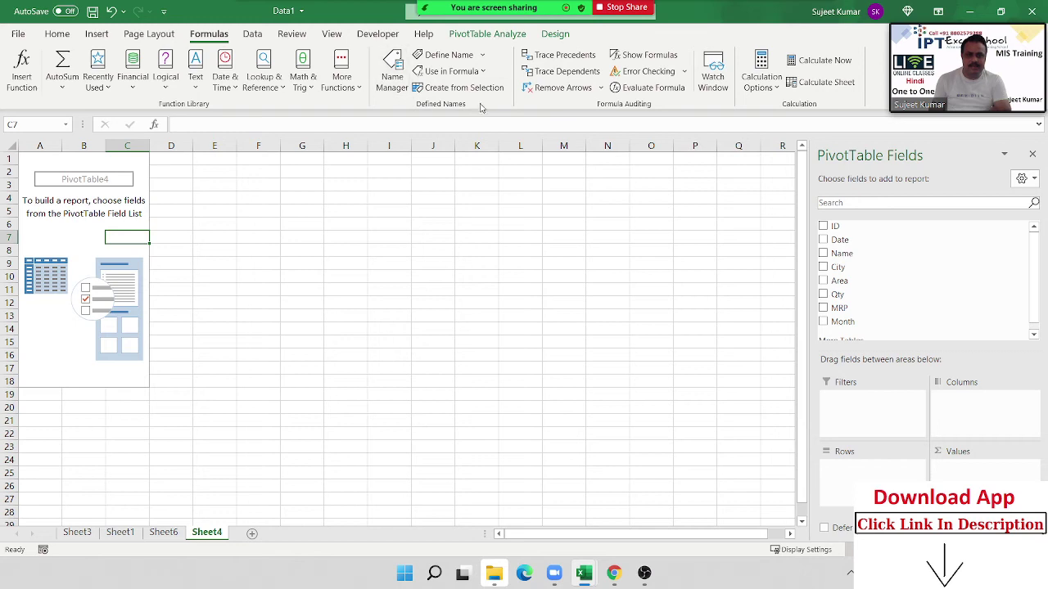
left_click(392, 72)
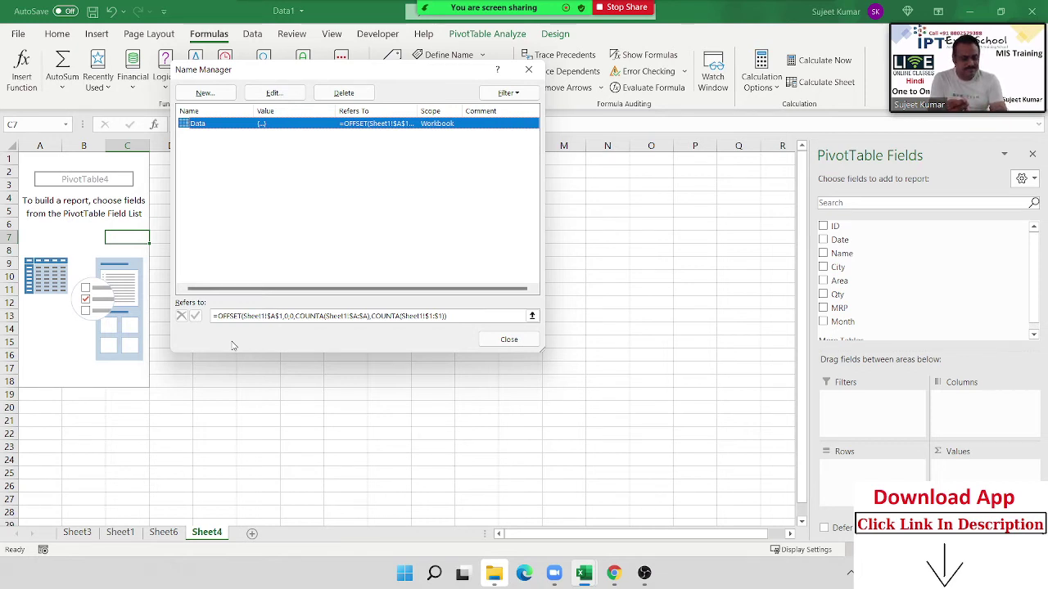
key("Escape")
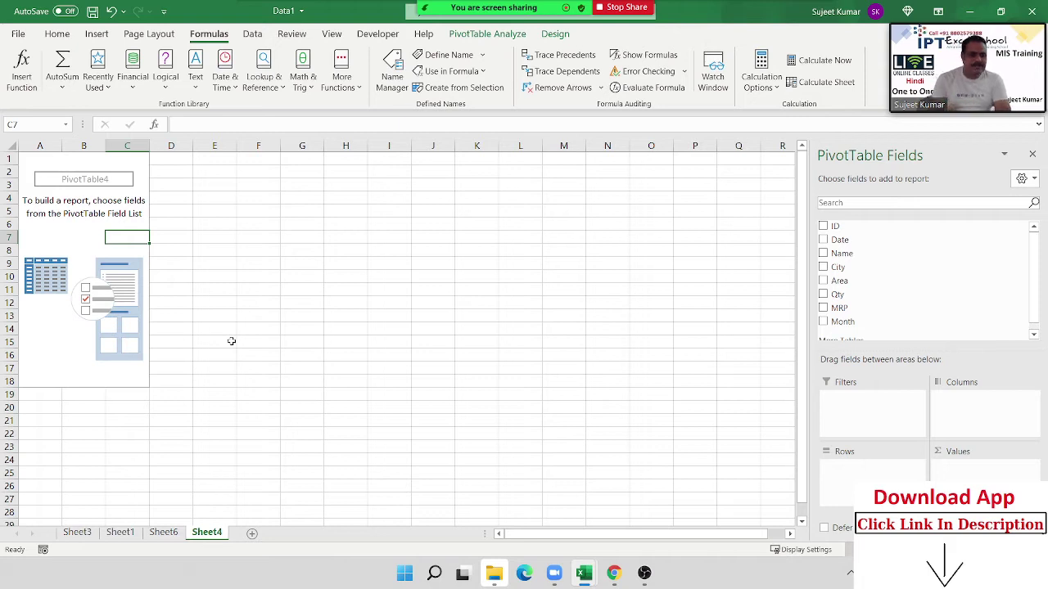
left_click(344, 234)
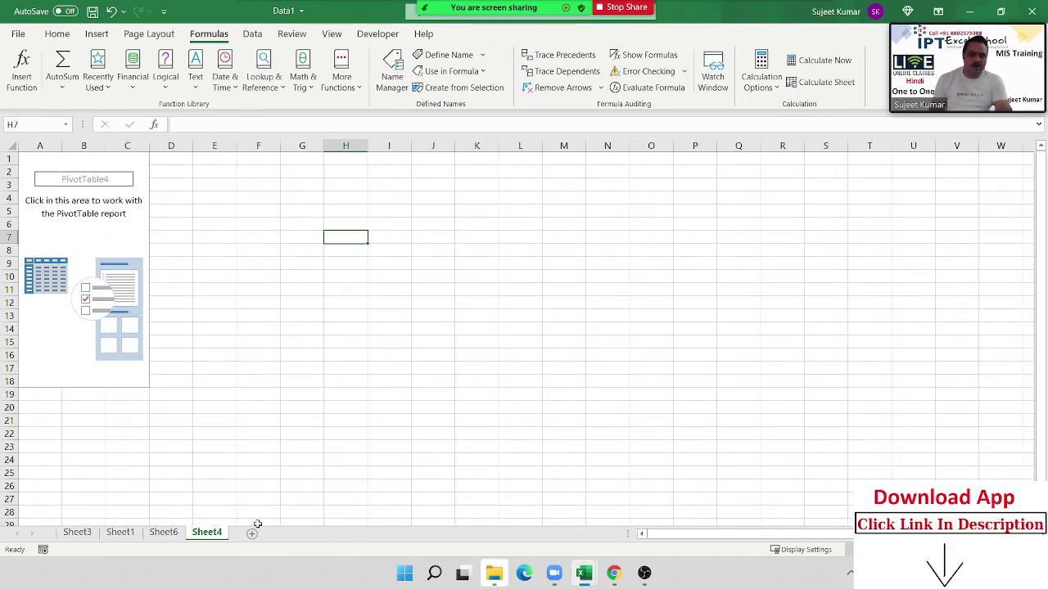
left_click(253, 533)
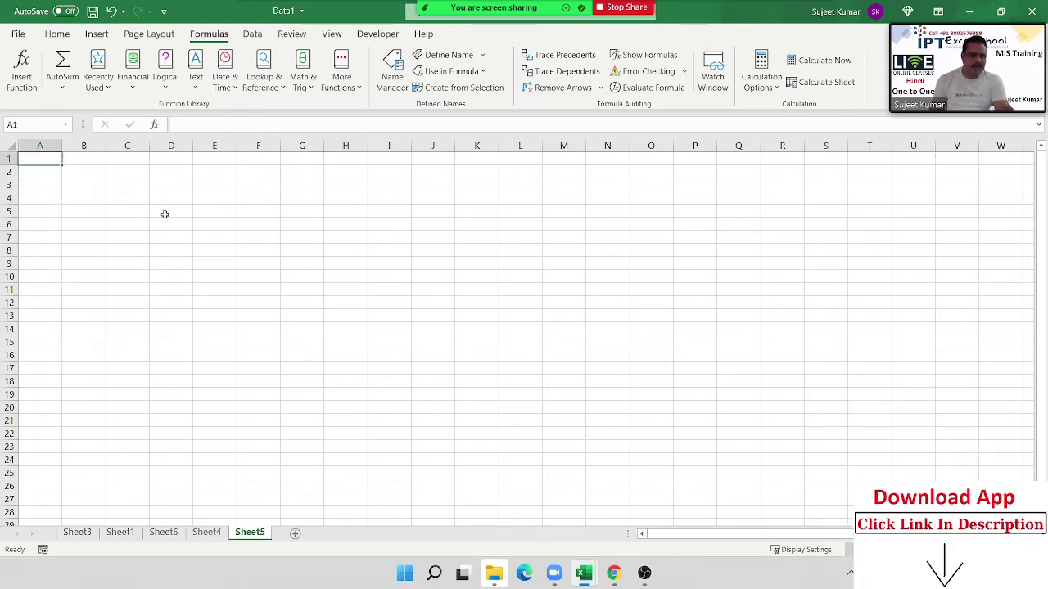
Start a PivotTable from an external data source, browsing Documents for connections and choosing New Source
left_click(97, 35)
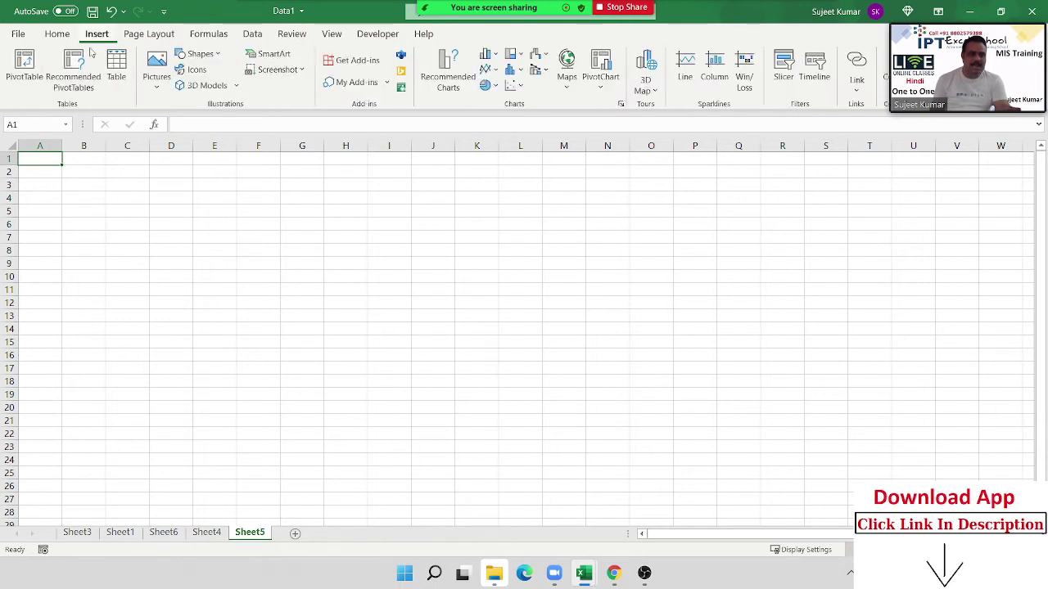
left_click(25, 65)
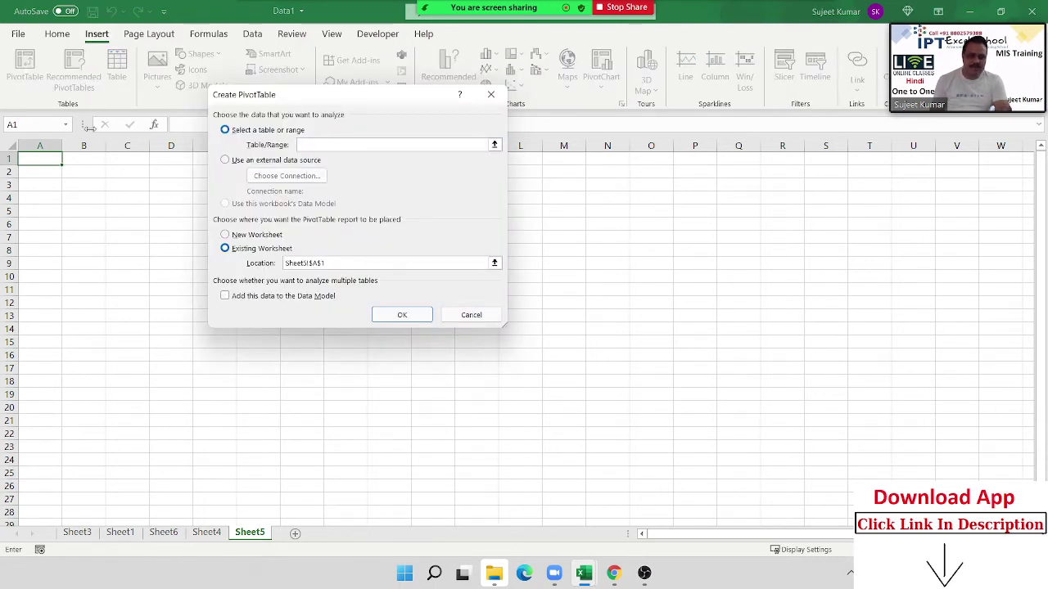
left_click(224, 160)
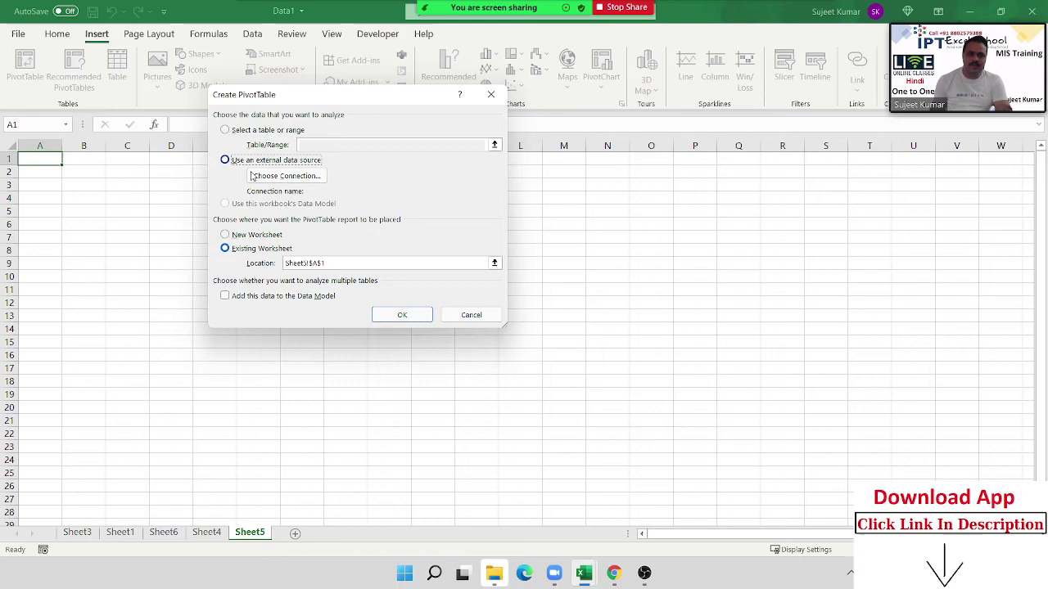
left_click(270, 175)
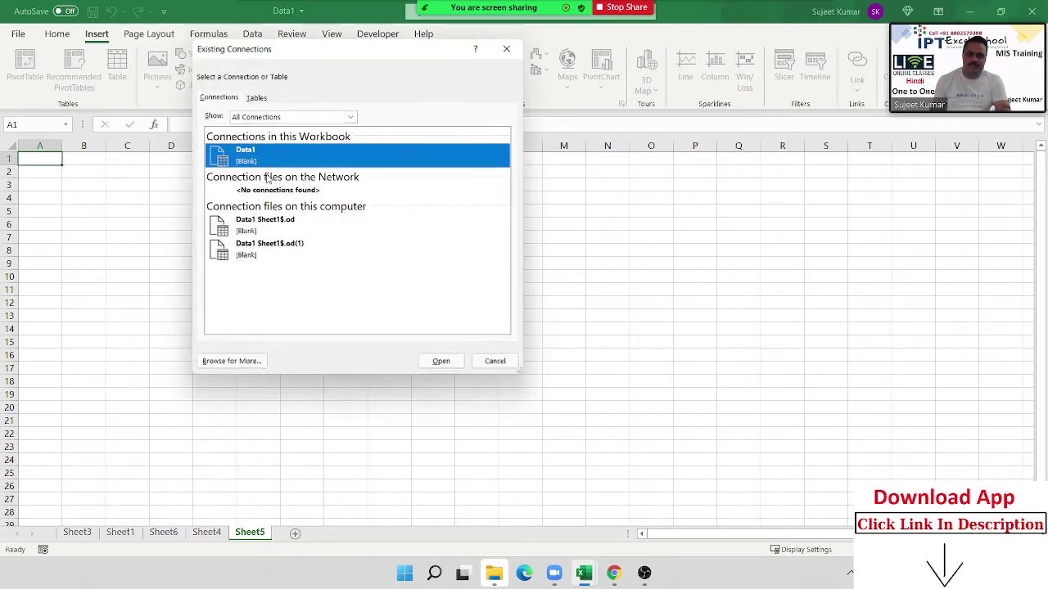
left_click(219, 361)
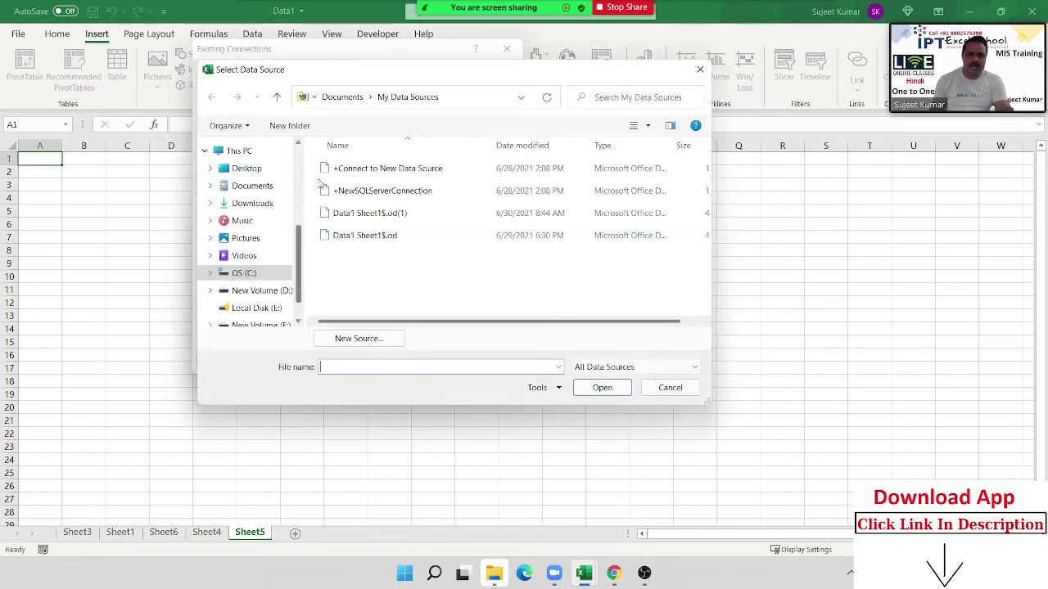
left_click(264, 186)
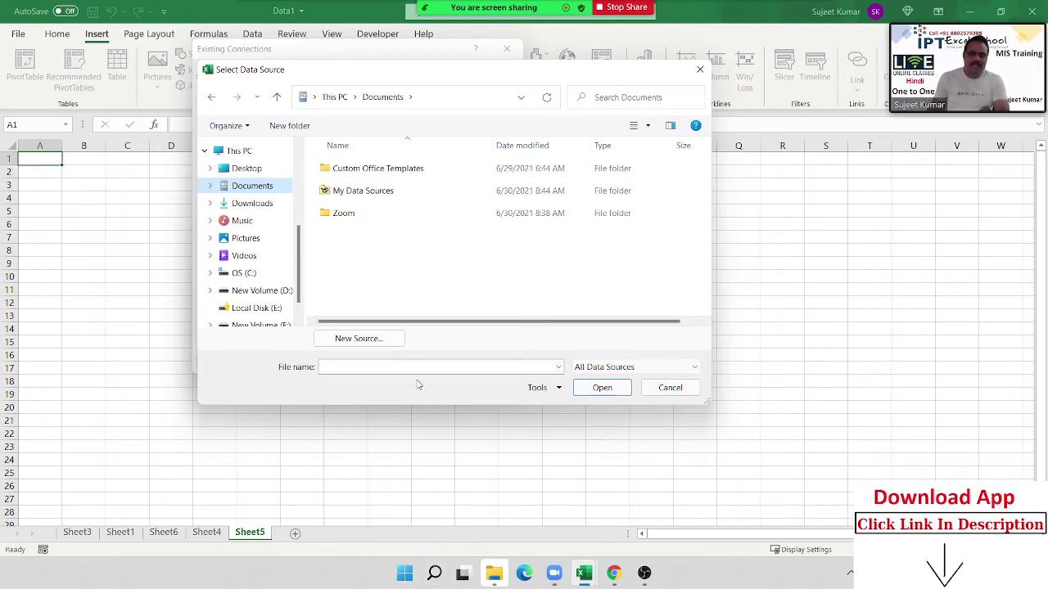
left_click(346, 339)
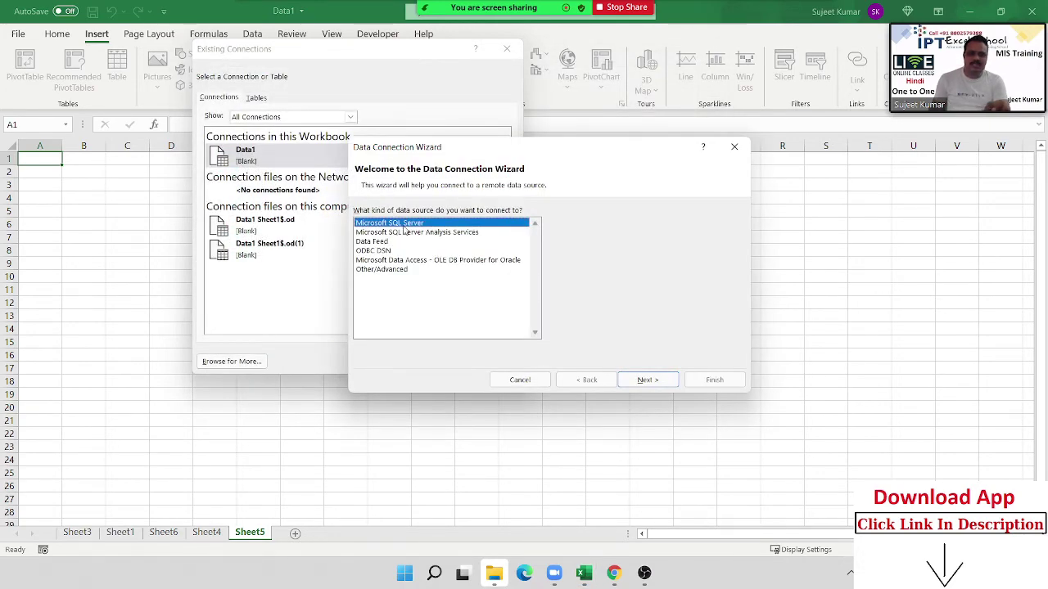
Explore the Data Connection Wizard's Microsoft SQL Server and OLE DB Provider for Oracle options, then go back
left_click(649, 381)
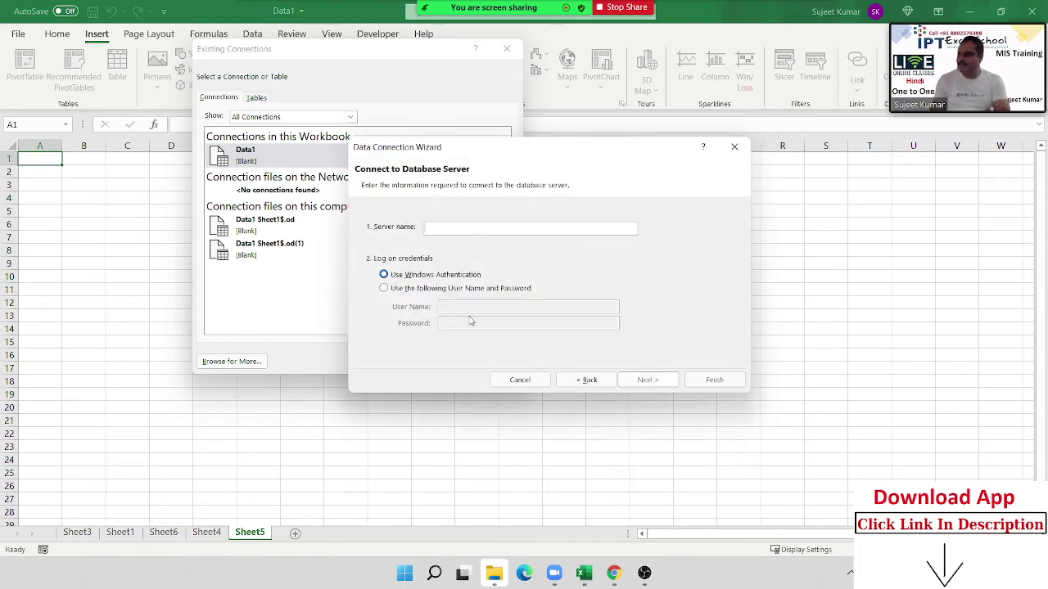
left_click(588, 381)
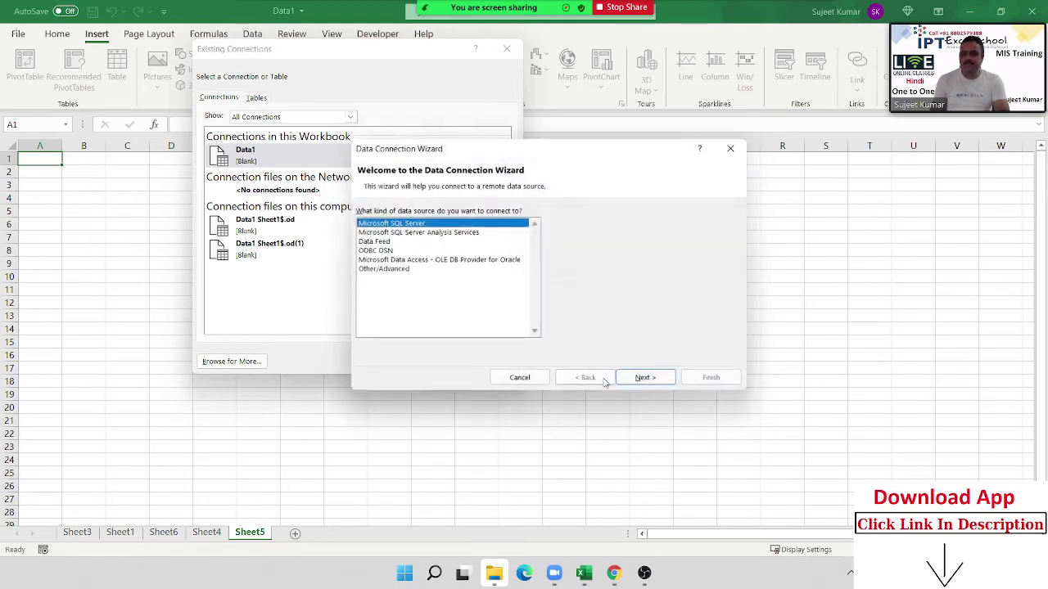
left_click(425, 260)
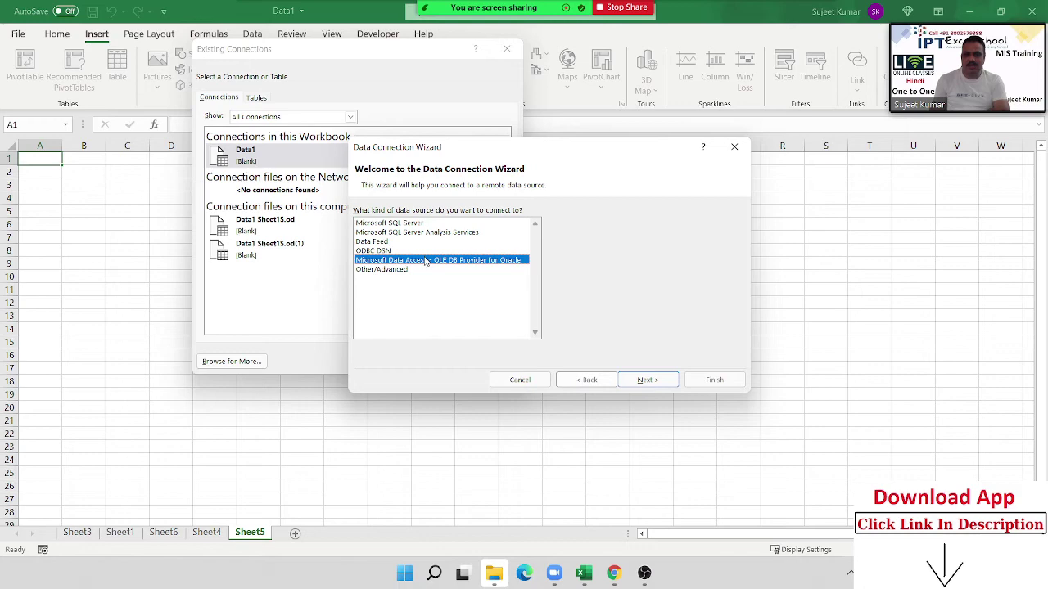
left_click(646, 380)
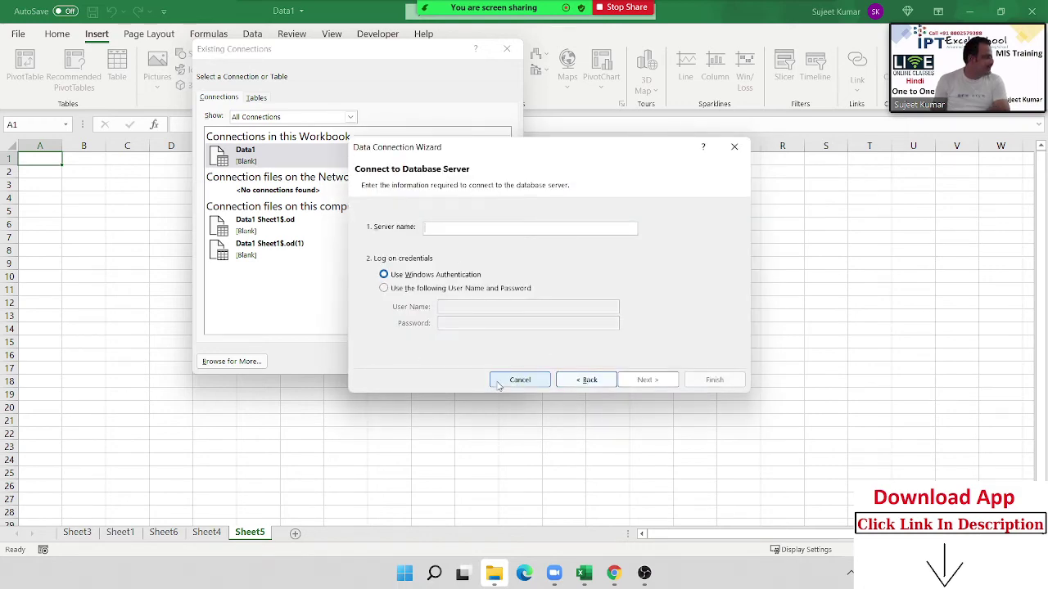
left_click(586, 380)
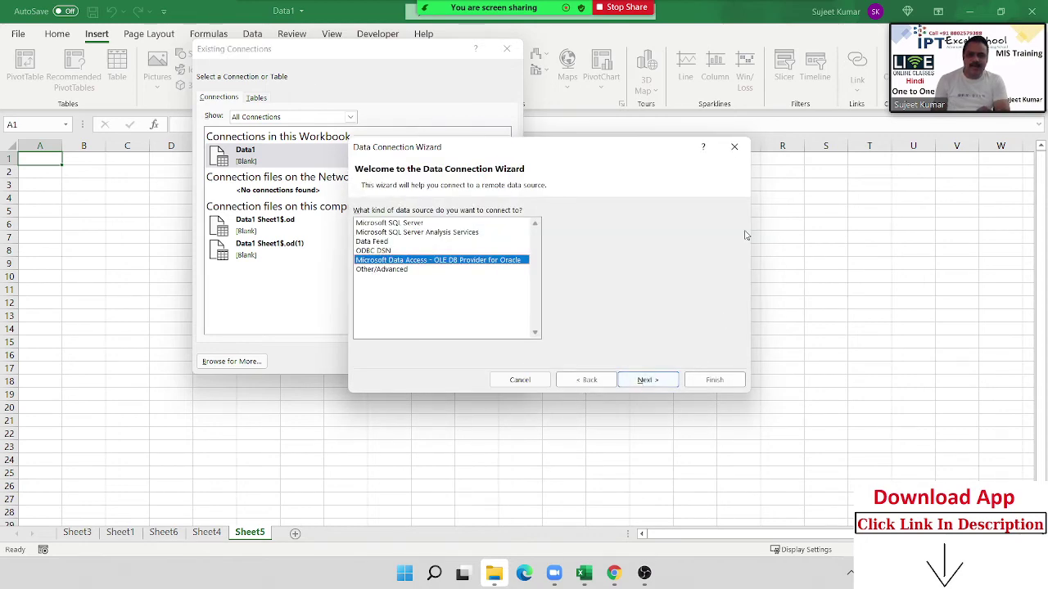
Close the wizard and cancel the Select Data Source, Existing Connections and Create PivotTable dialogs
left_click(735, 148)
left_click(232, 361)
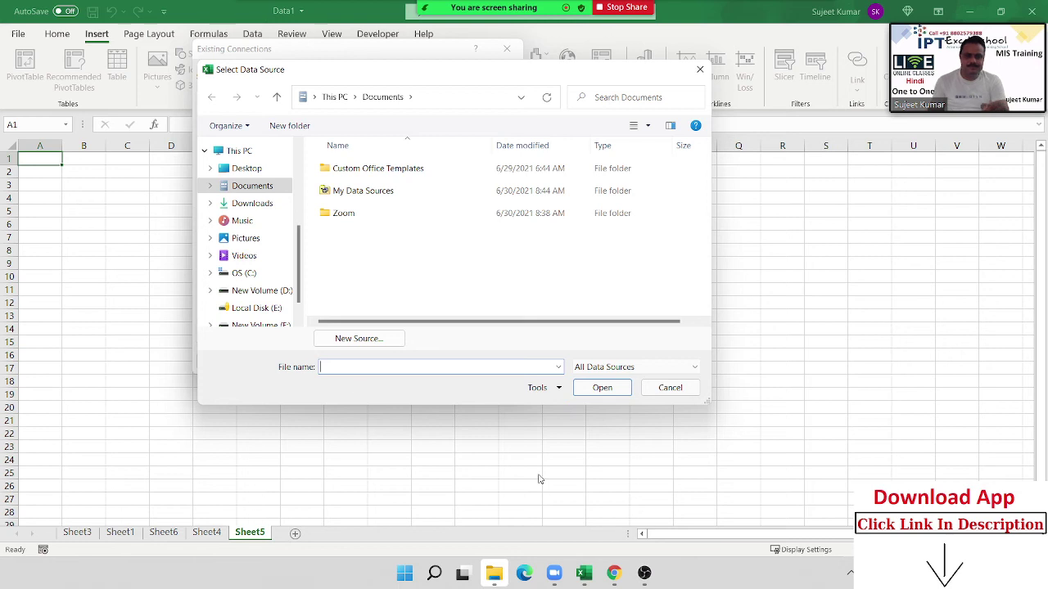
left_click(670, 389)
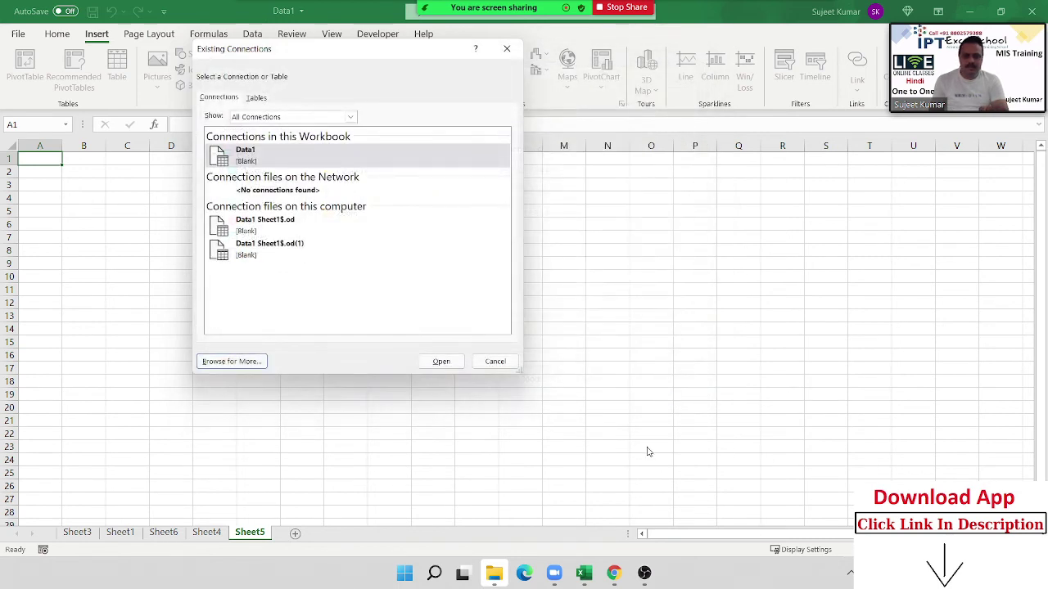
left_click(508, 367)
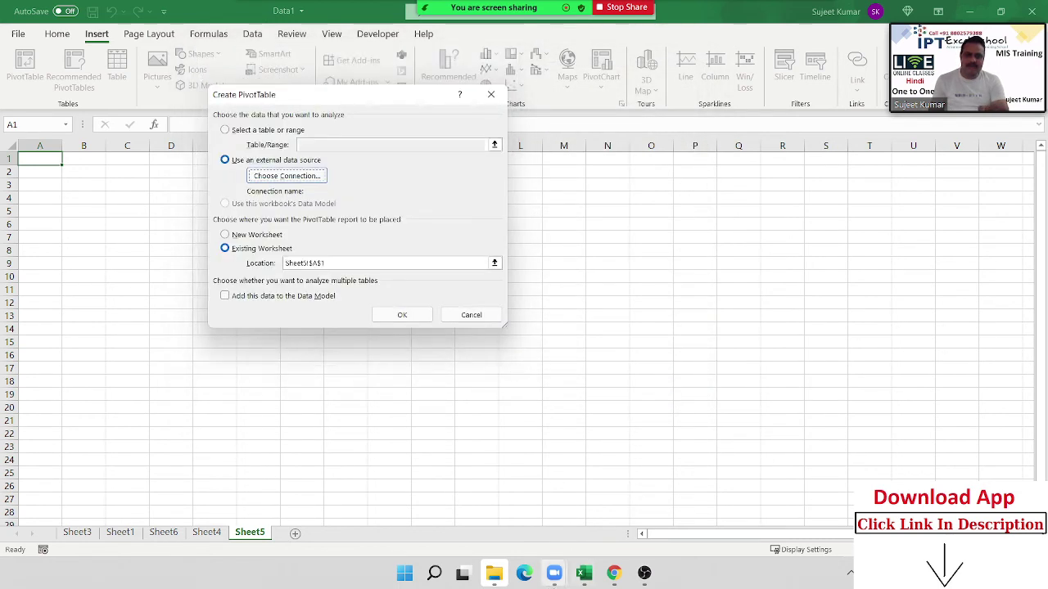
left_click(472, 316)
mouse_move(613, 573)
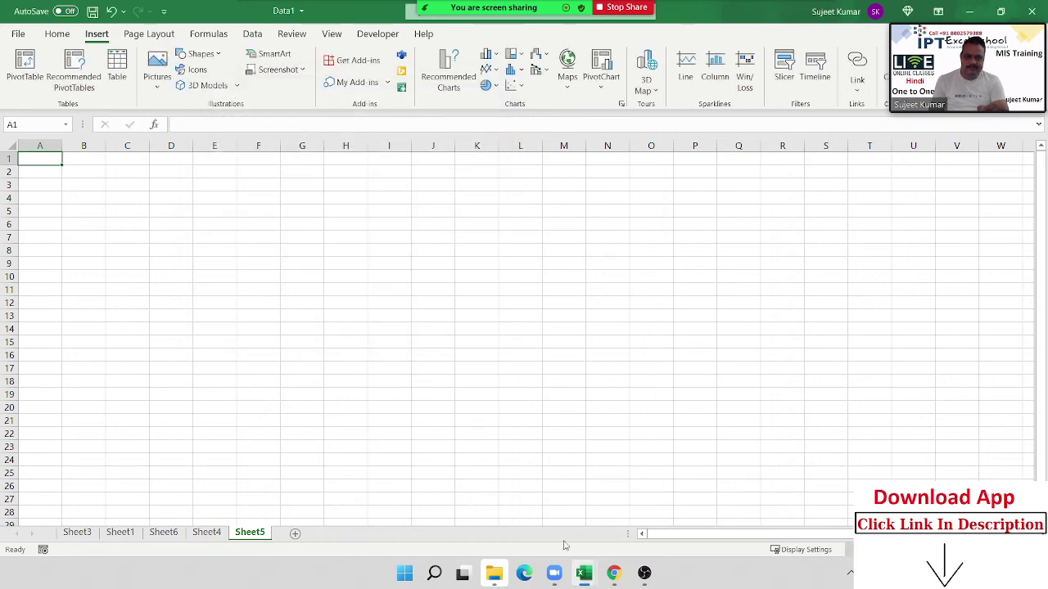
Switch to Gmail in Chrome, view the Google AdSense message, and return to the inbox
left_click(614, 573)
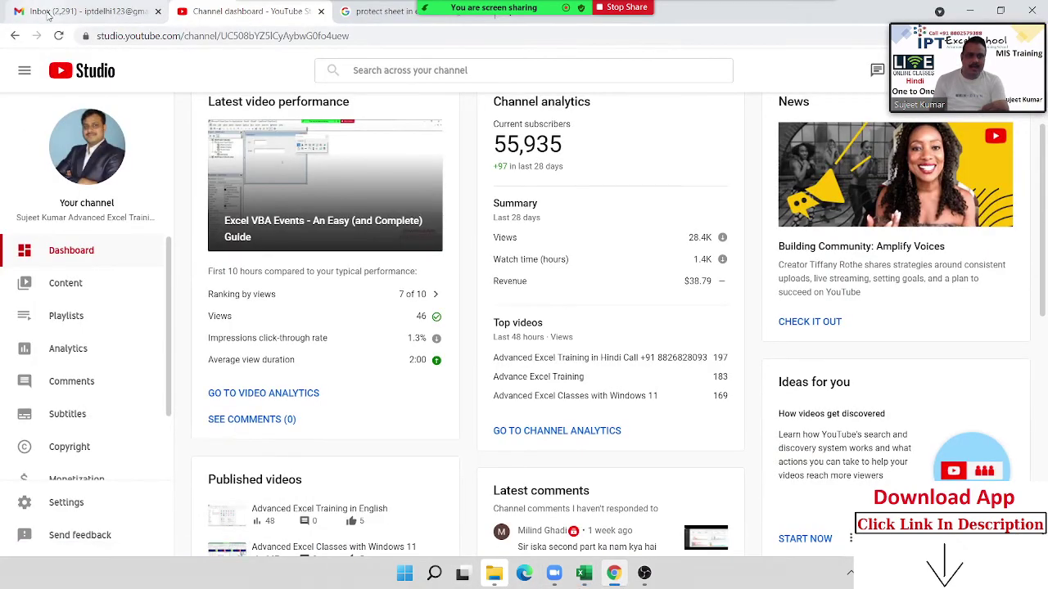
left_click(49, 12)
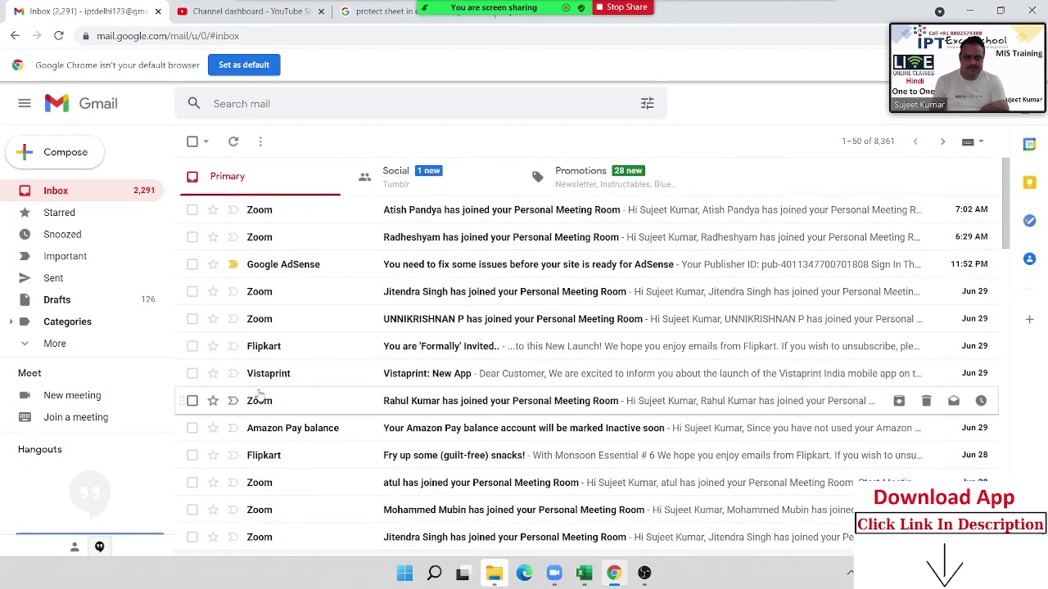
left_click(426, 266)
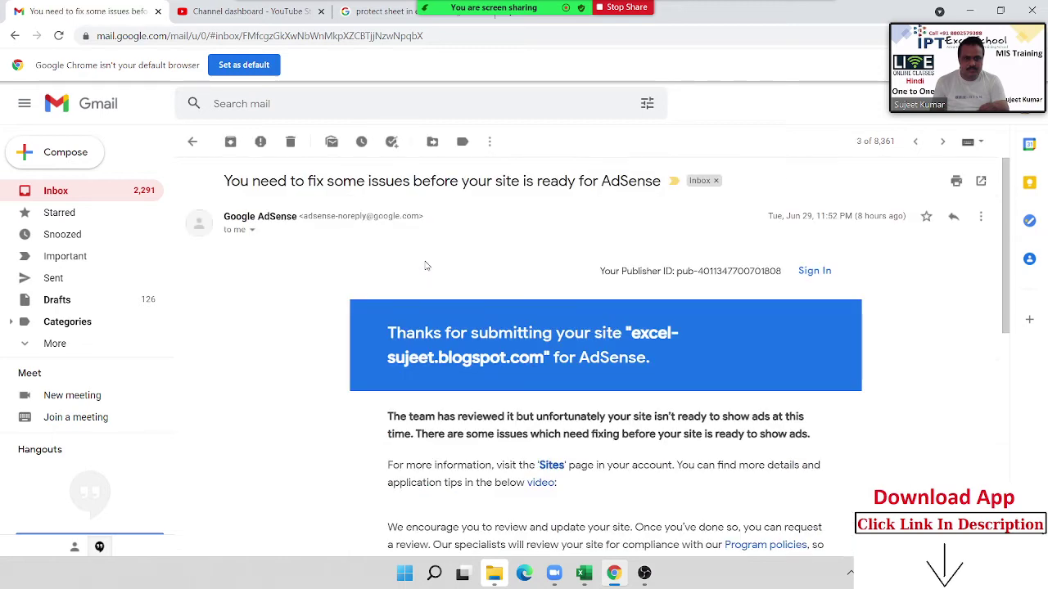
left_click(55, 191)
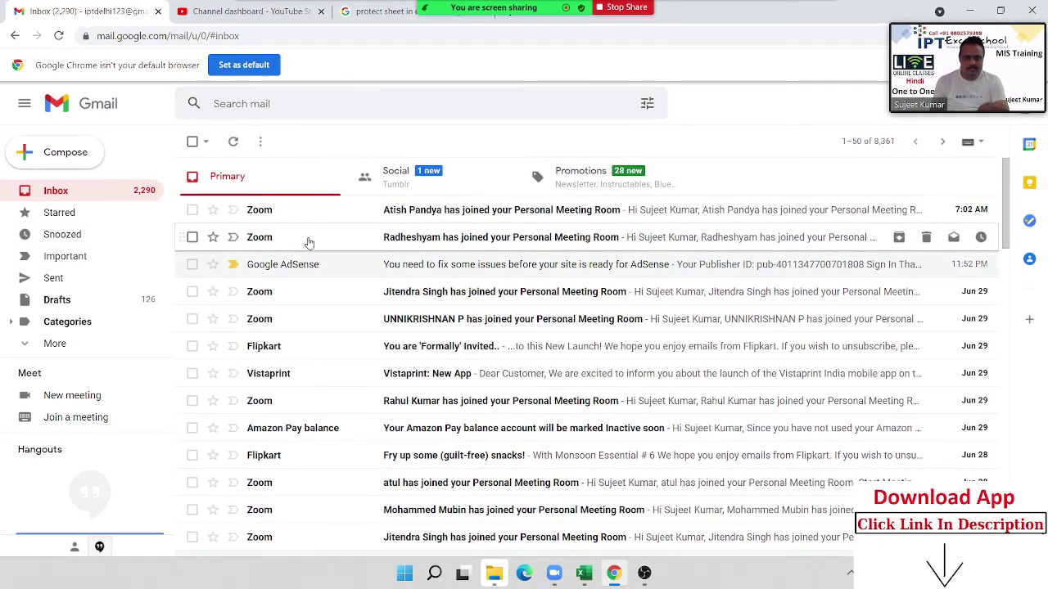
Scroll through the inbox list, then open the Drafts folder
scroll(312, 332, "down", 2)
scroll(311, 334, "down", 3)
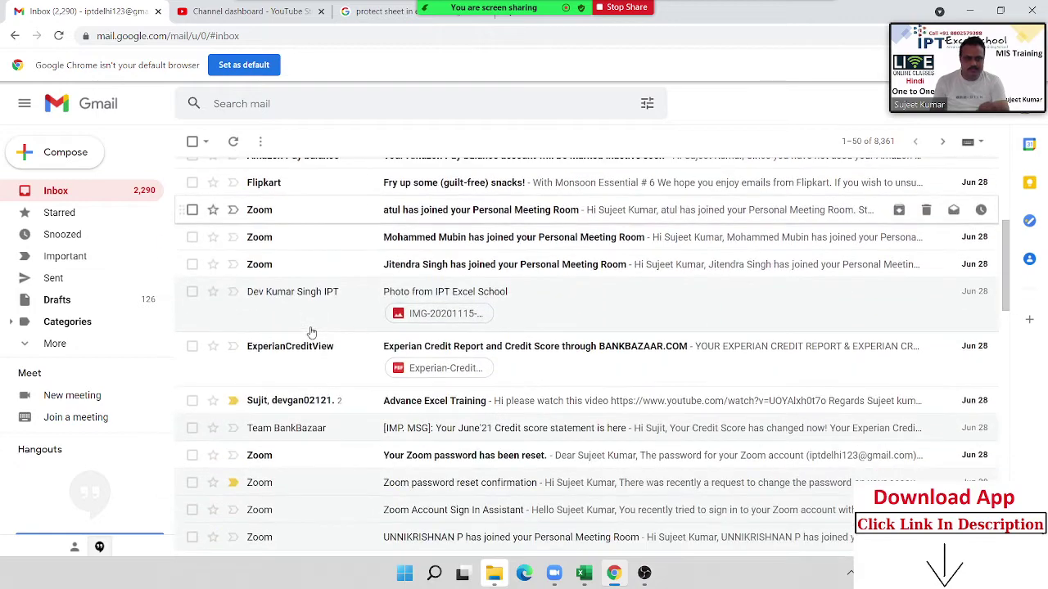
scroll(311, 332, "down", 2)
scroll(311, 331, "down", 2)
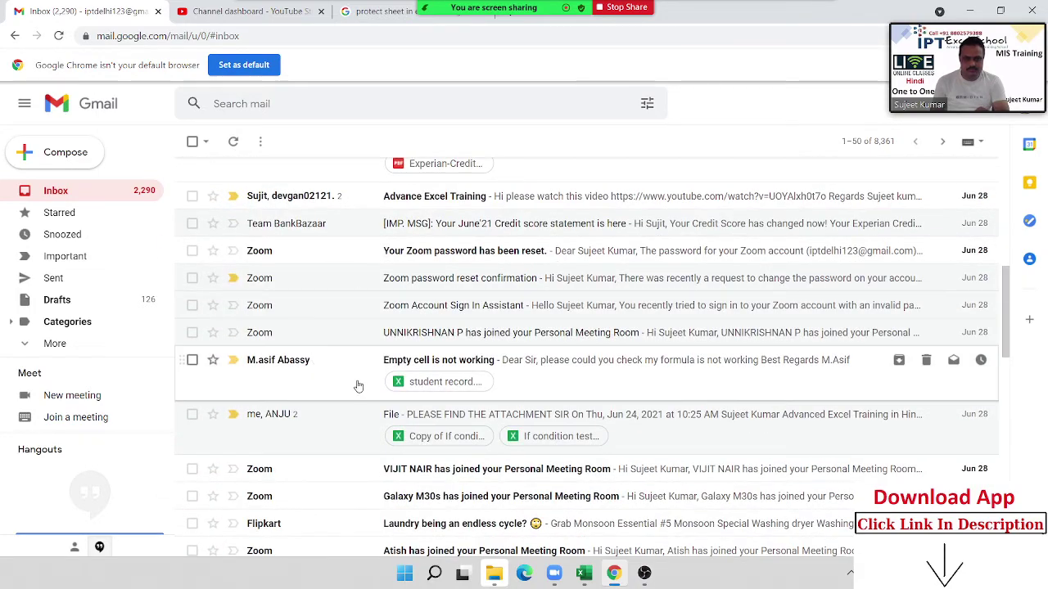
scroll(356, 380, "down", 1)
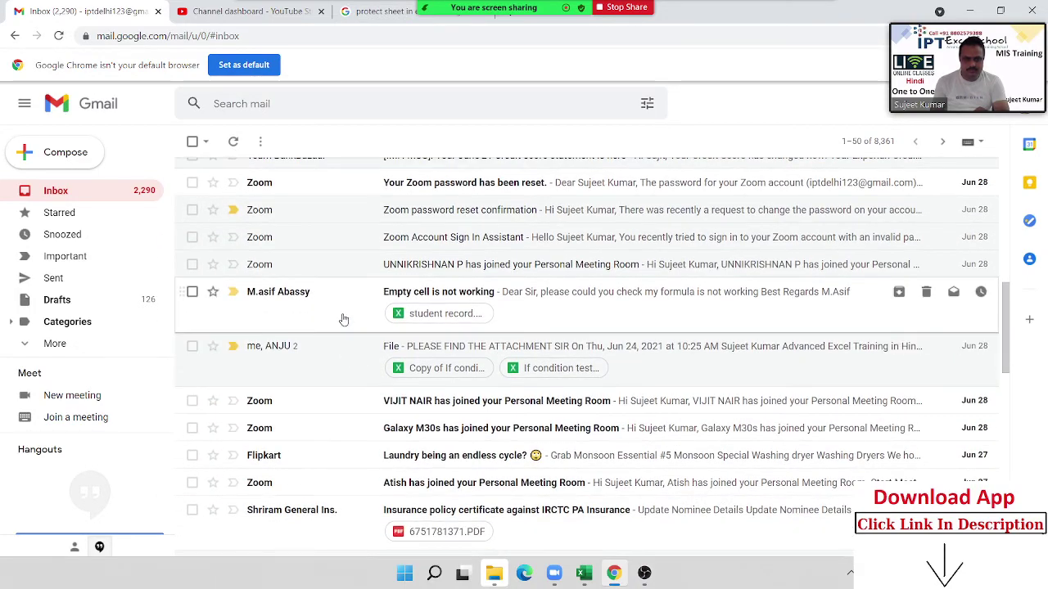
scroll(345, 369, "down", 3)
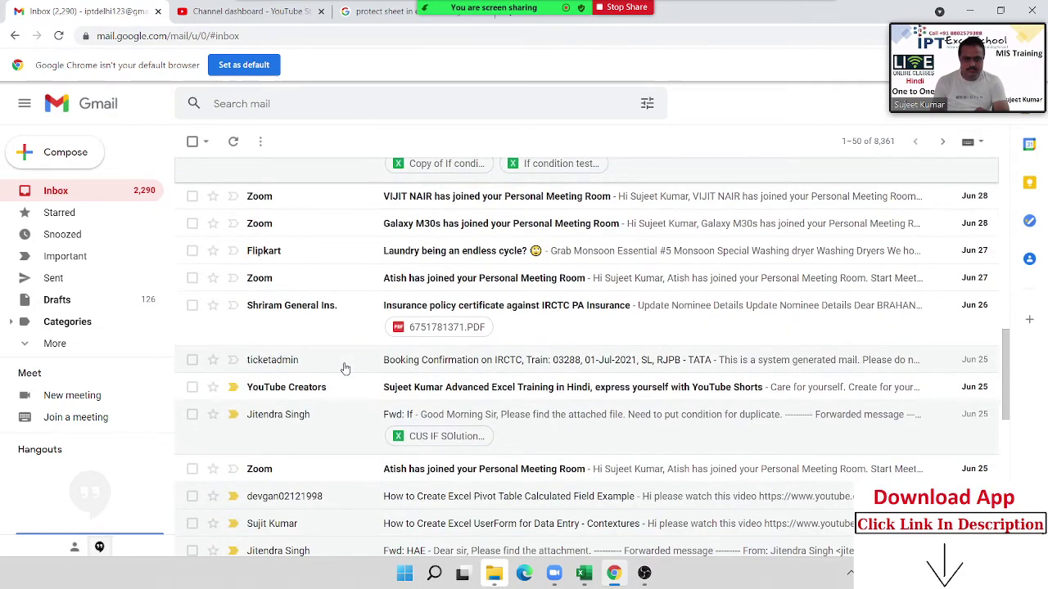
scroll(346, 369, "down", 1)
scroll(345, 369, "down", 2)
scroll(345, 369, "down", 2)
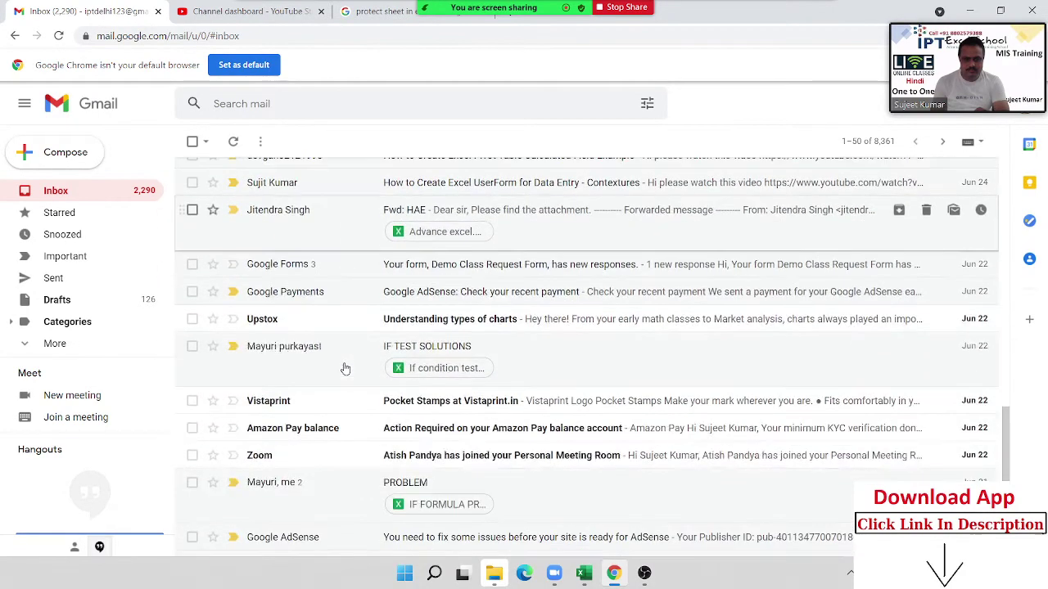
scroll(346, 369, "down", 3)
scroll(346, 370, "down", 1)
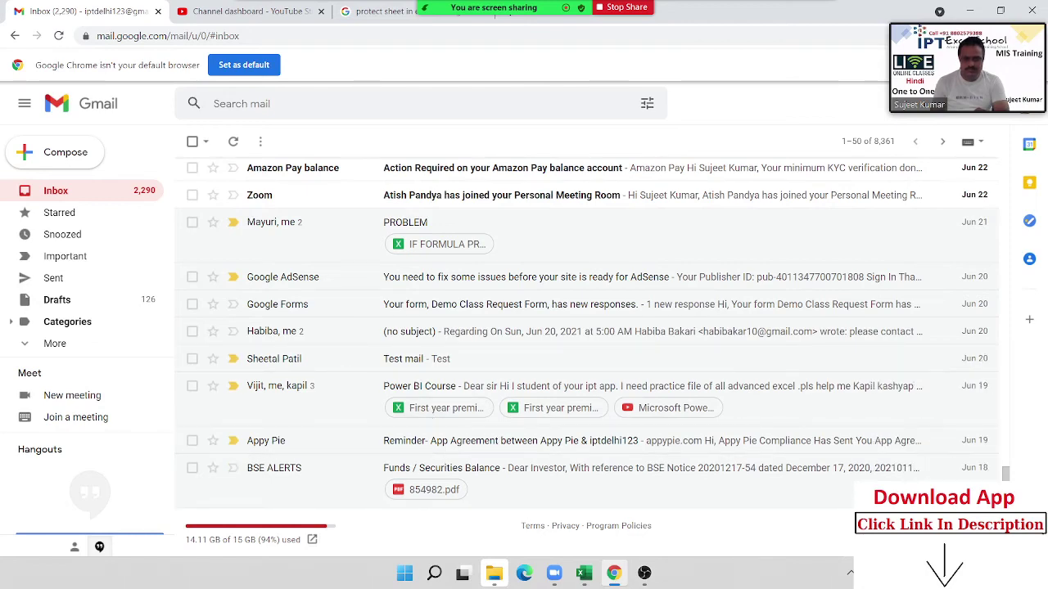
scroll(345, 145, "up", 3)
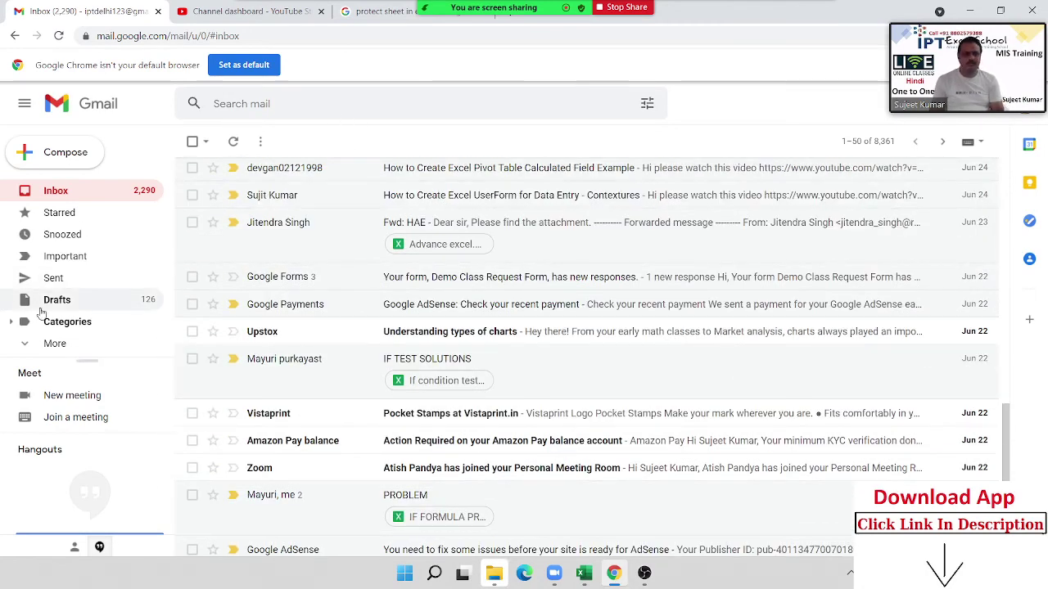
left_click(72, 289)
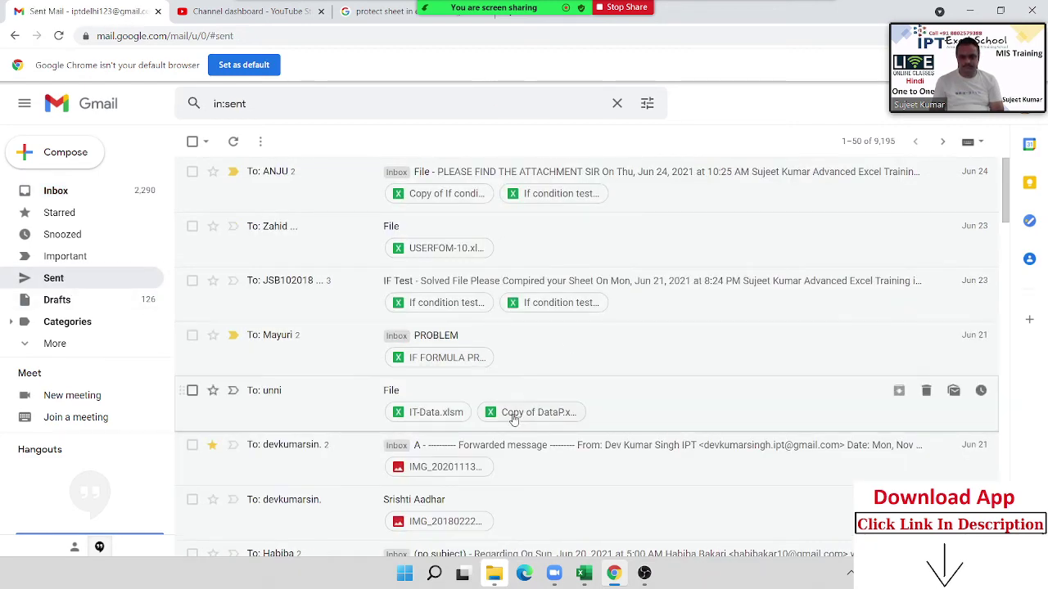
Open the sent FILE email and download its IT-Data.xlsm attachment
scroll(564, 417, "down", 2)
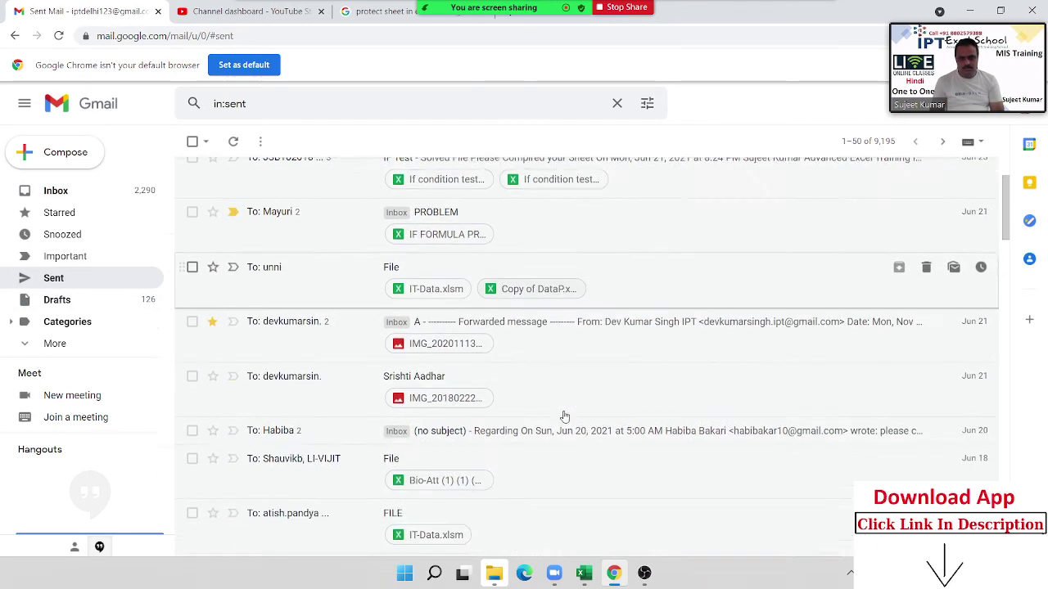
scroll(564, 416, "down", 3)
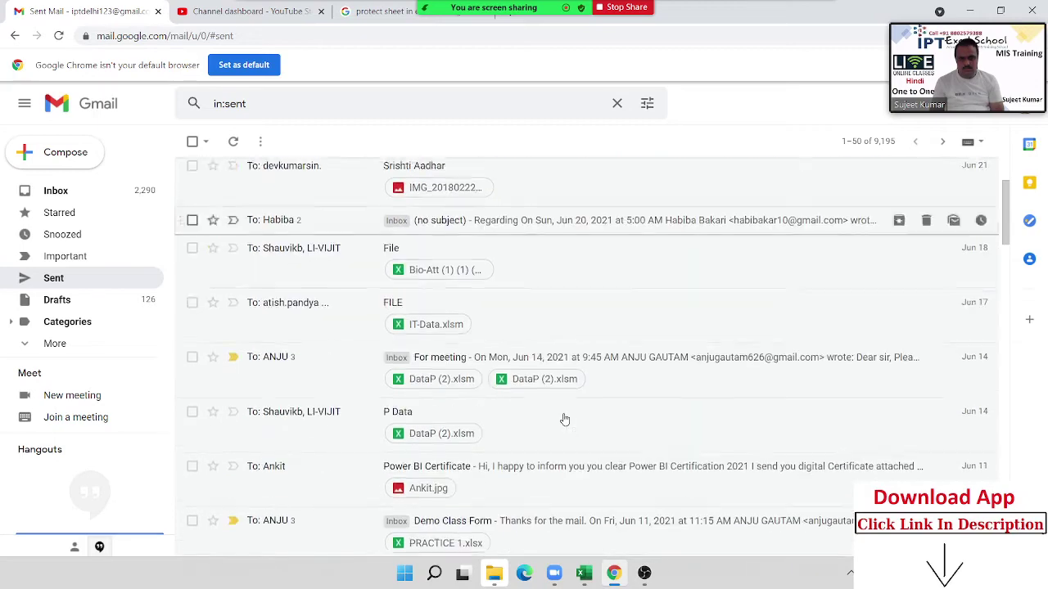
left_click(550, 330)
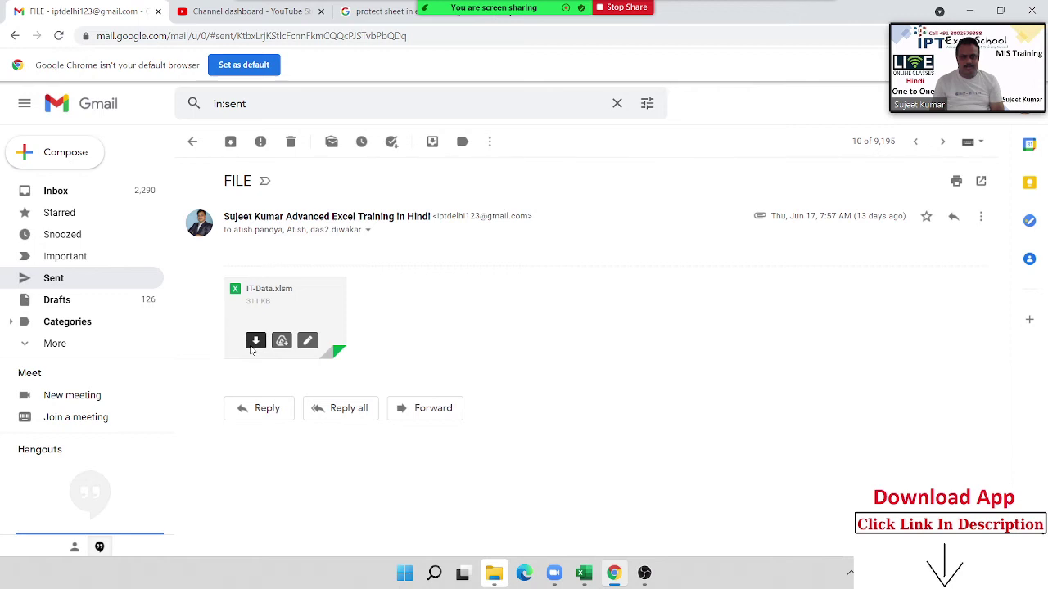
left_click(254, 346)
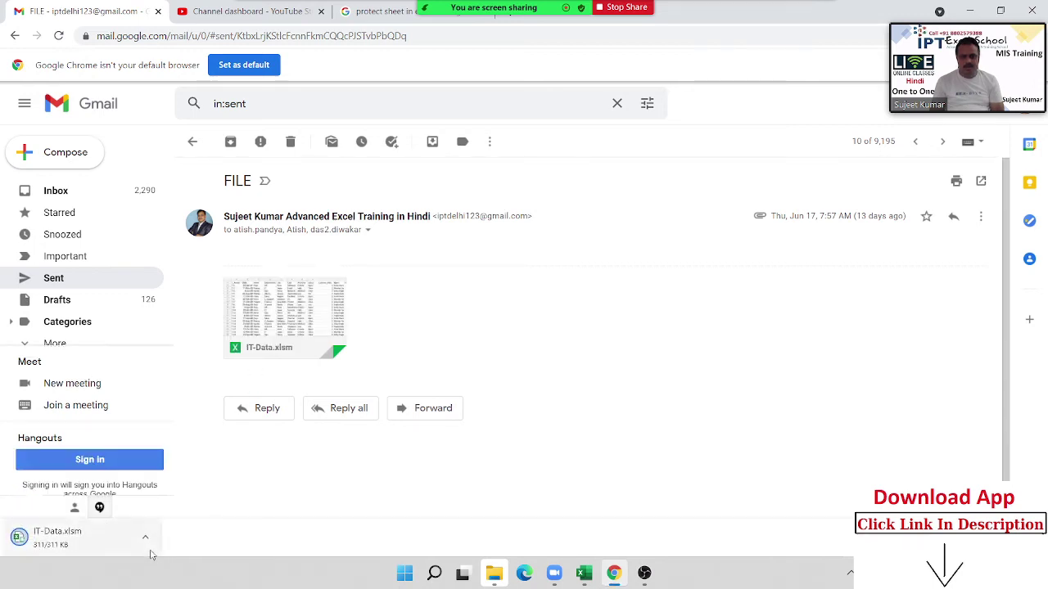
left_click(145, 538)
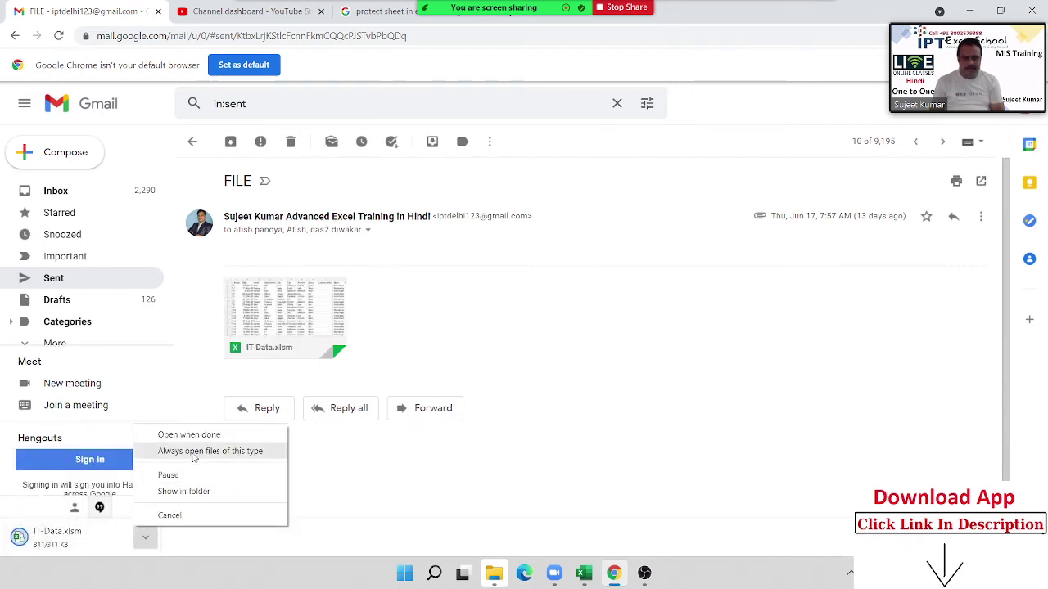
left_click(542, 445)
mouse_move(966, 65)
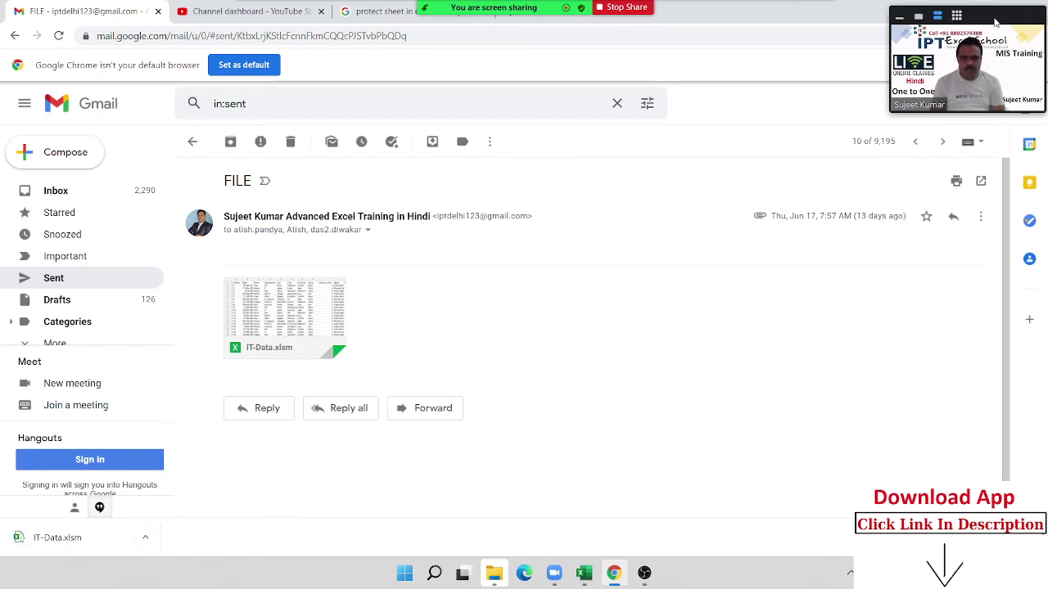
Copy the IT-Data.xlsm download link from Chrome's downloads page, then return to the Data1 workbook
left_click_drag(995, 22, 847, 91)
left_click(1033, 36)
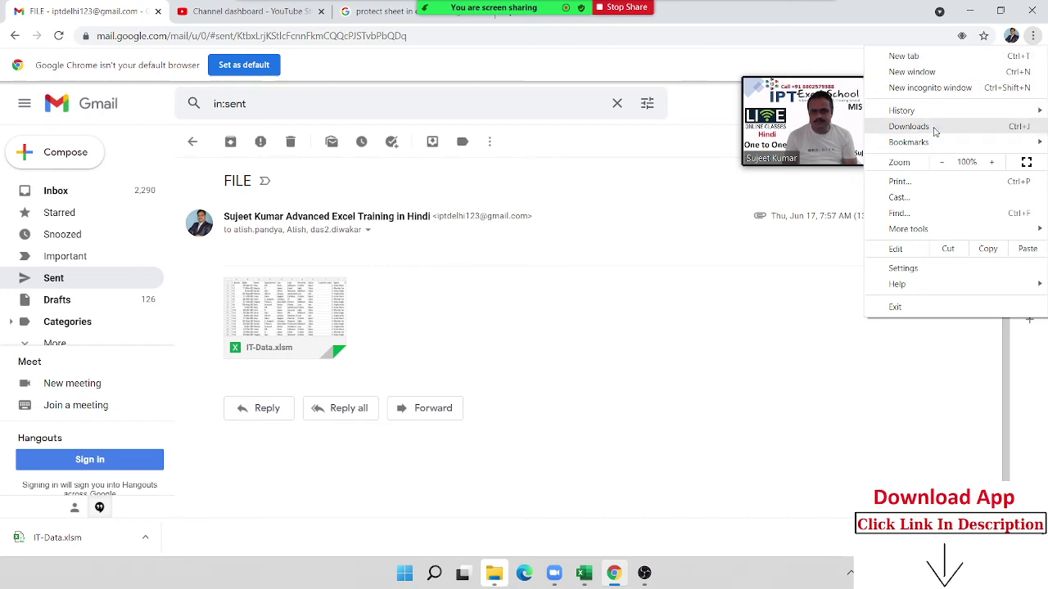
left_click(909, 127)
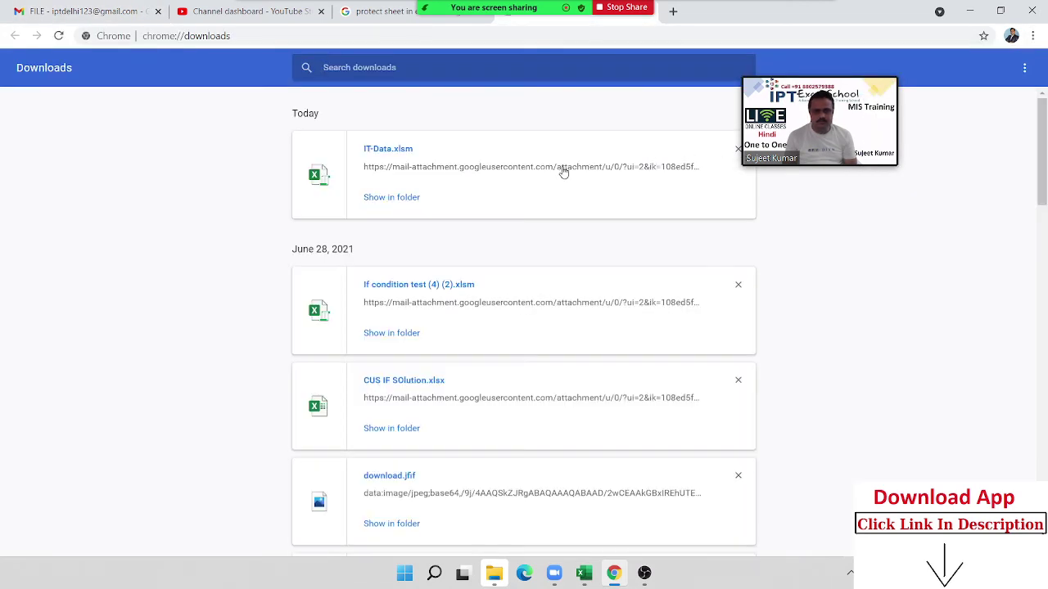
right_click(409, 170)
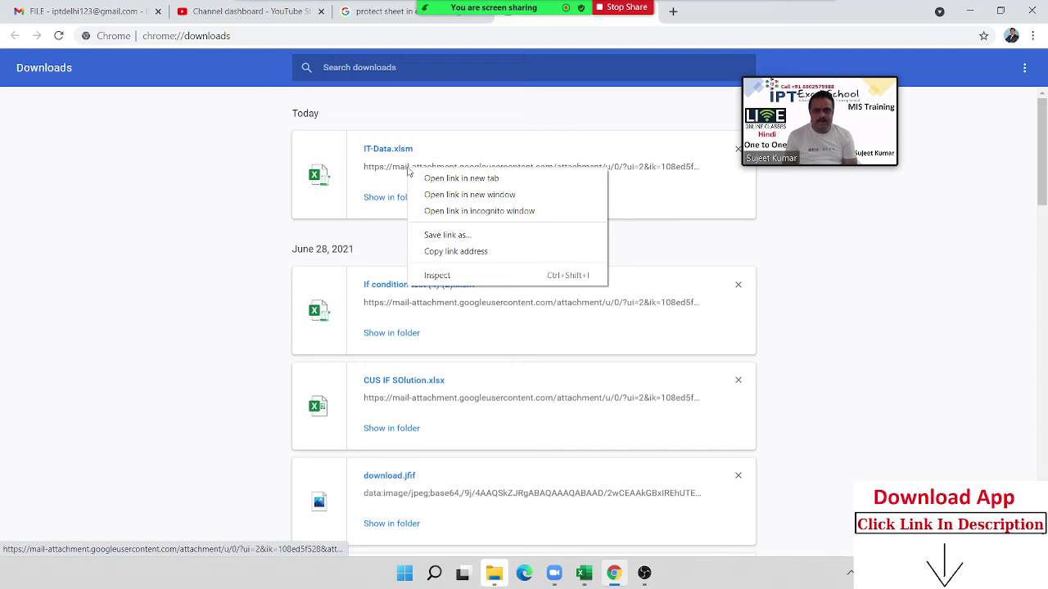
left_click(450, 251)
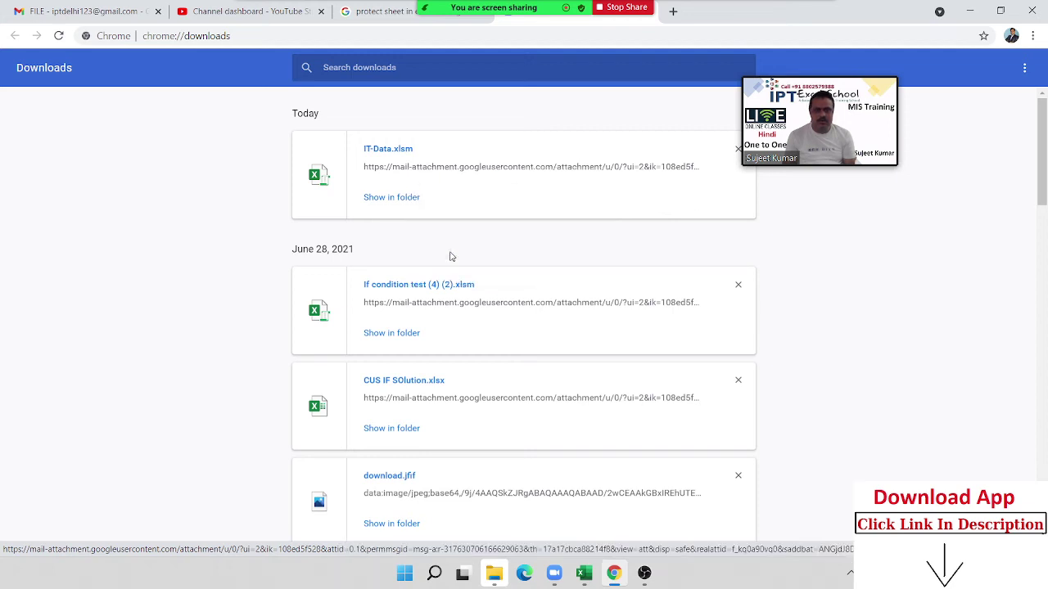
mouse_move(584, 573)
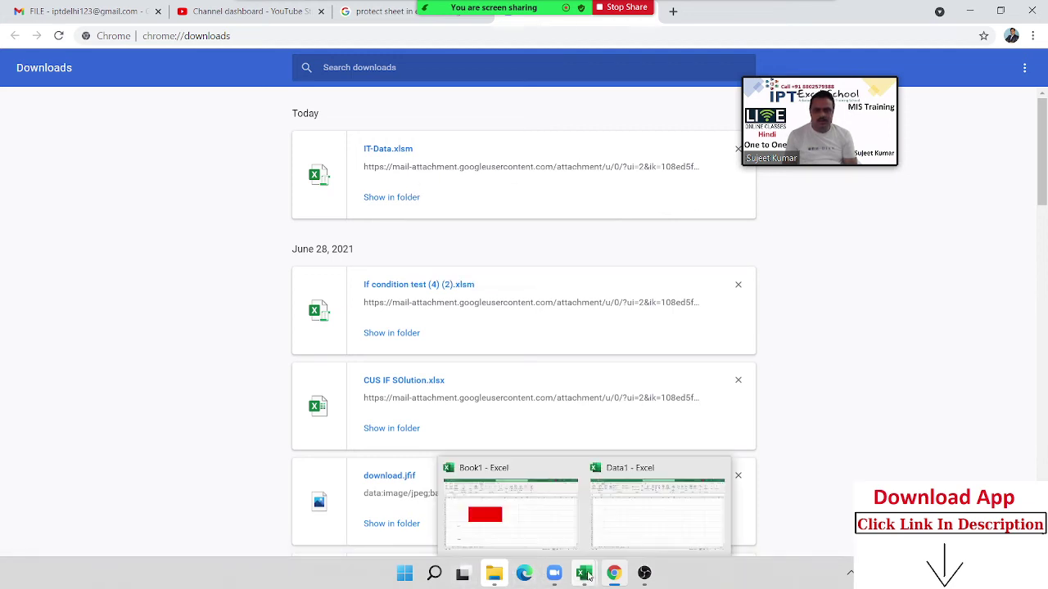
left_click(618, 531)
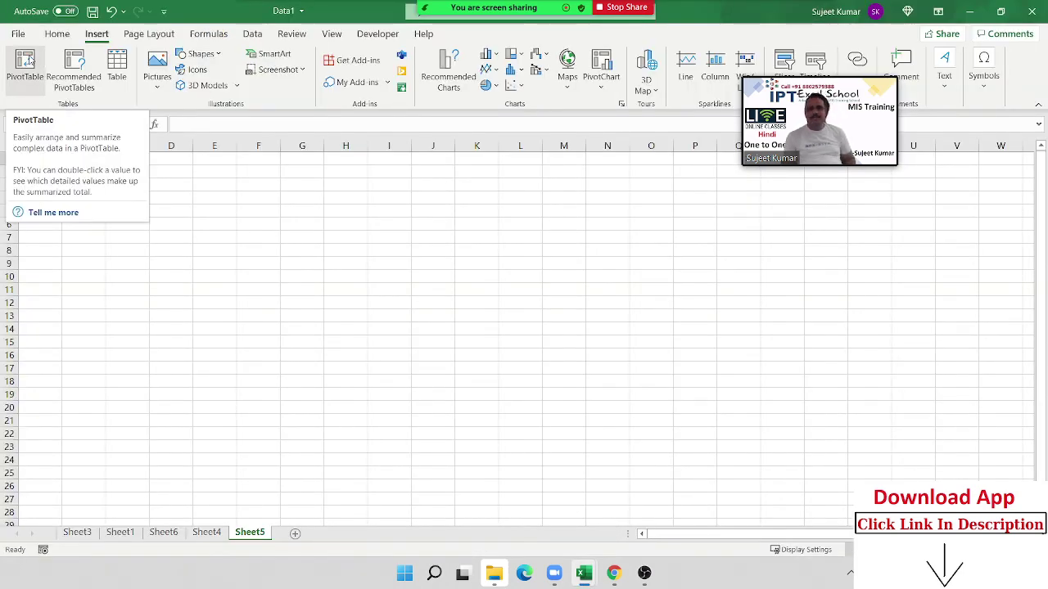
left_click(25, 65)
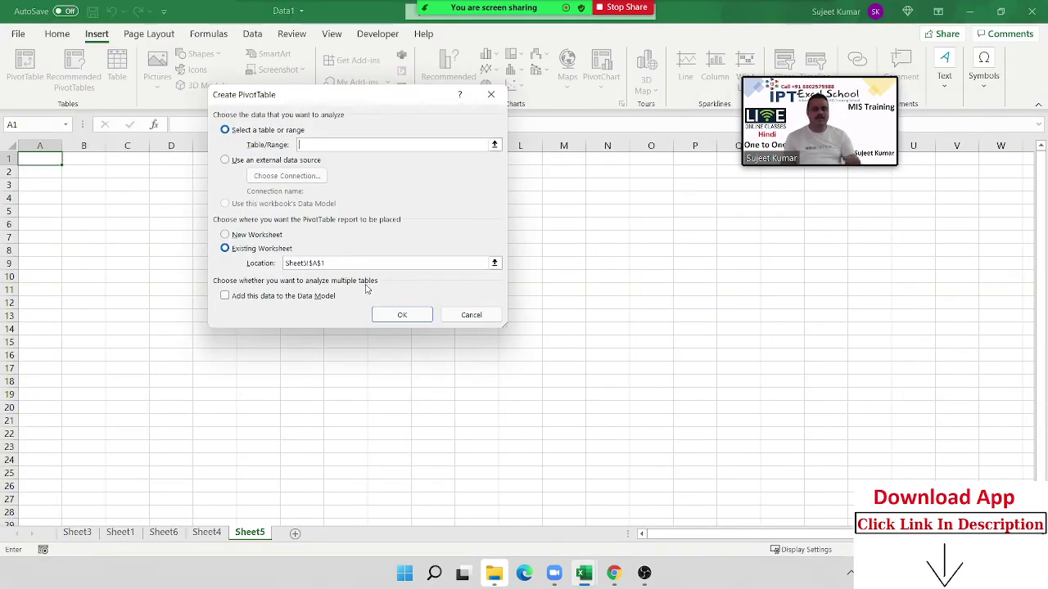
key("Escape")
left_click(26, 65)
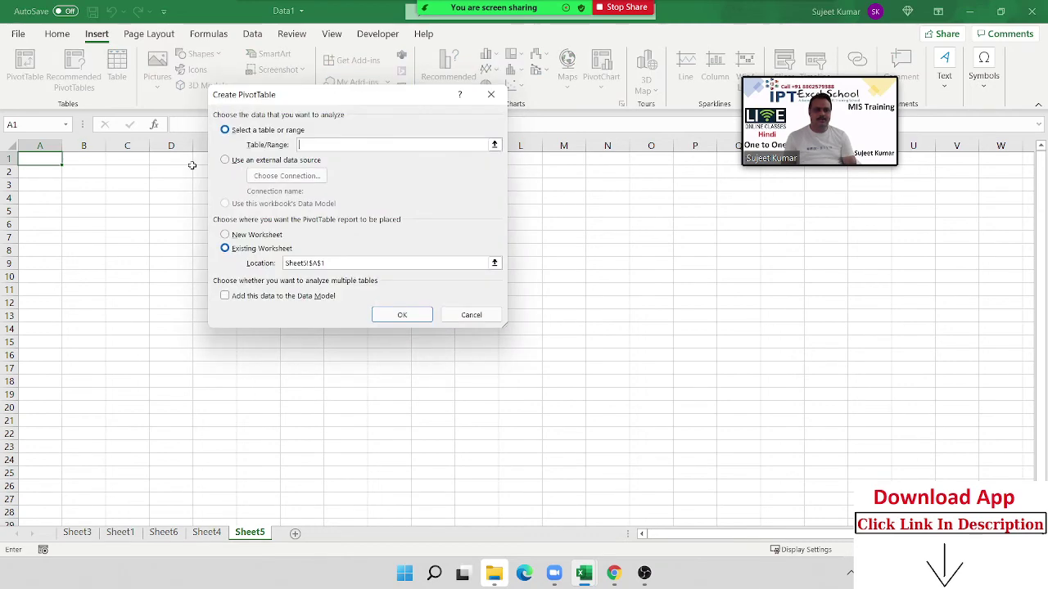
left_click(263, 160)
left_click(264, 176)
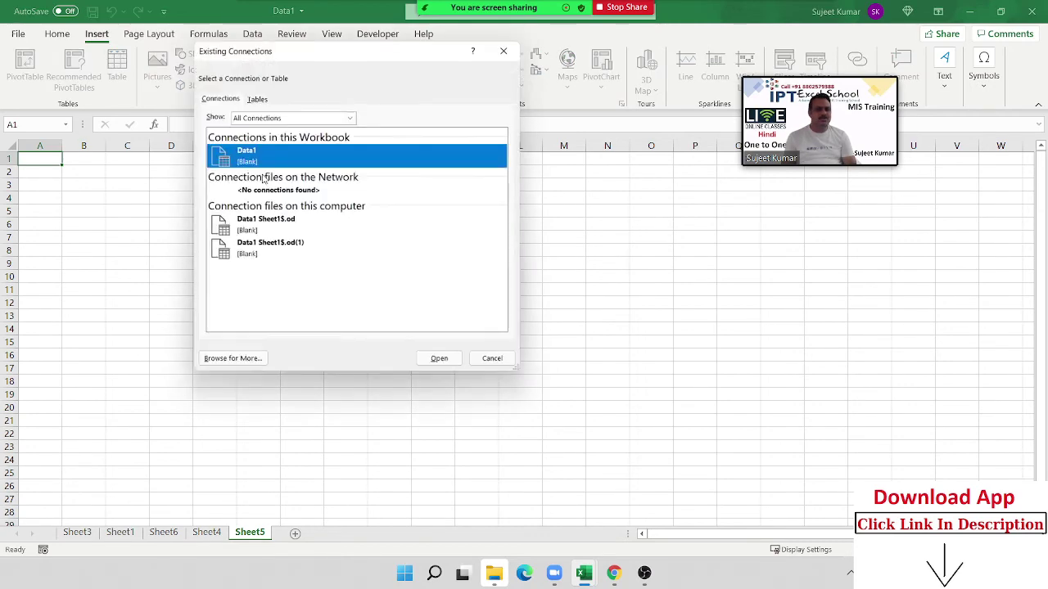
left_click(244, 363)
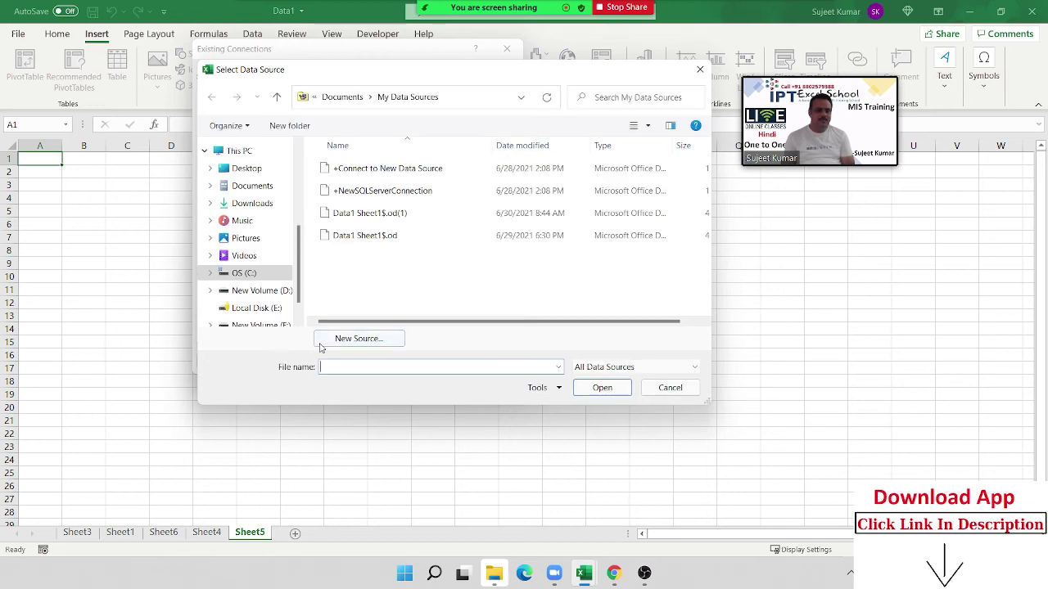
left_click(605, 390)
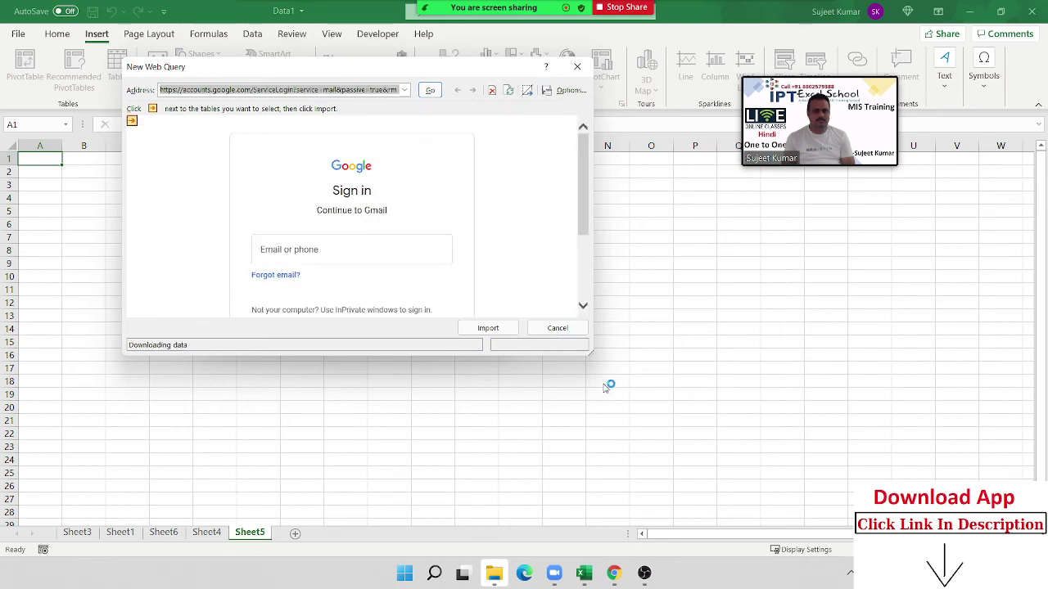
left_click(329, 249)
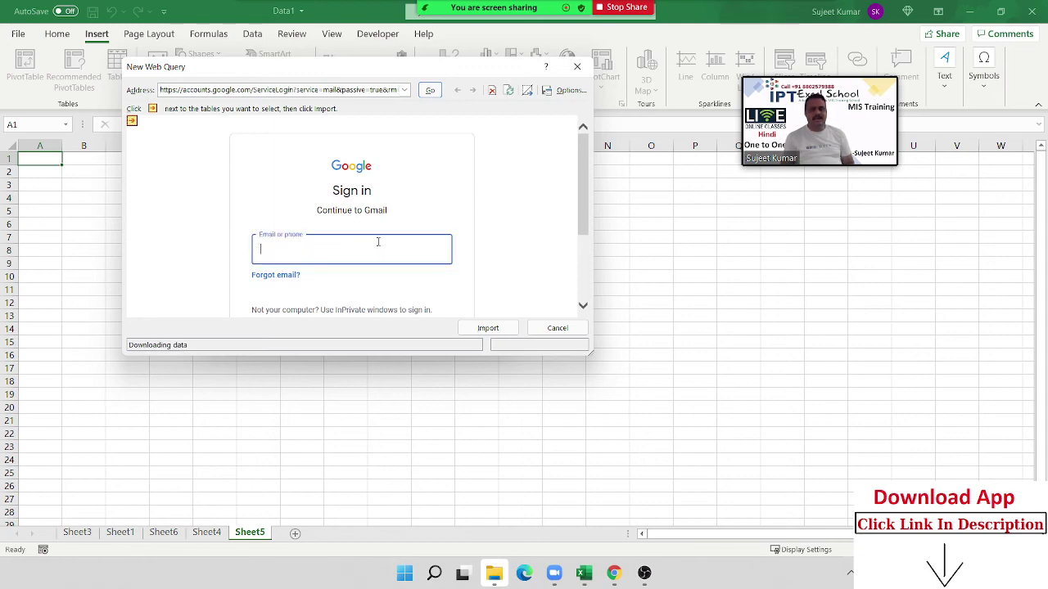
left_click(586, 73)
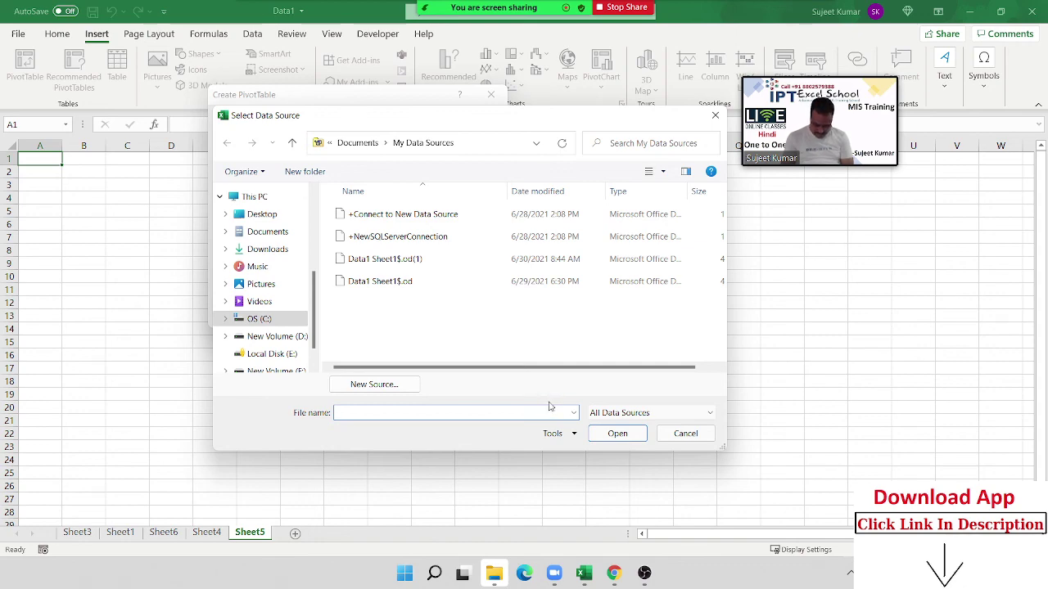
left_click(680, 434)
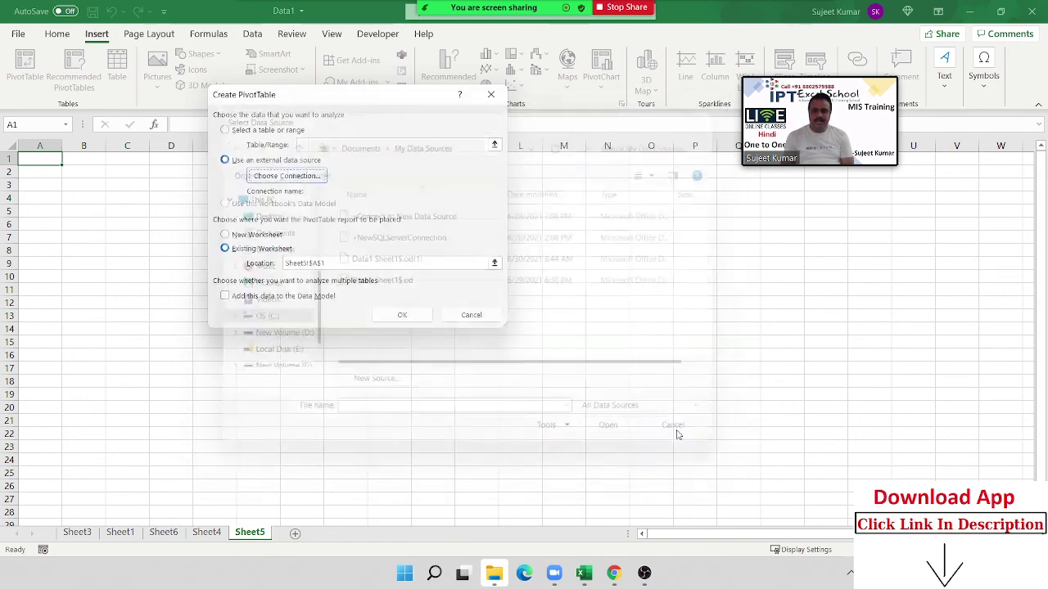
left_click(492, 95)
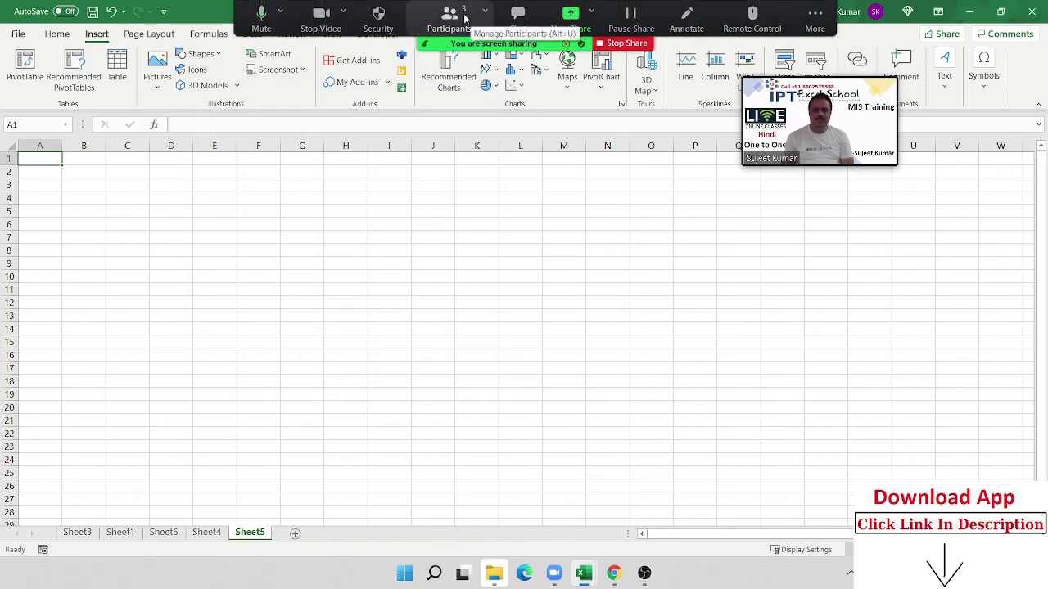
Show Zoom's three-person participant list, then bring up the End Meeting prompt
left_click(449, 18)
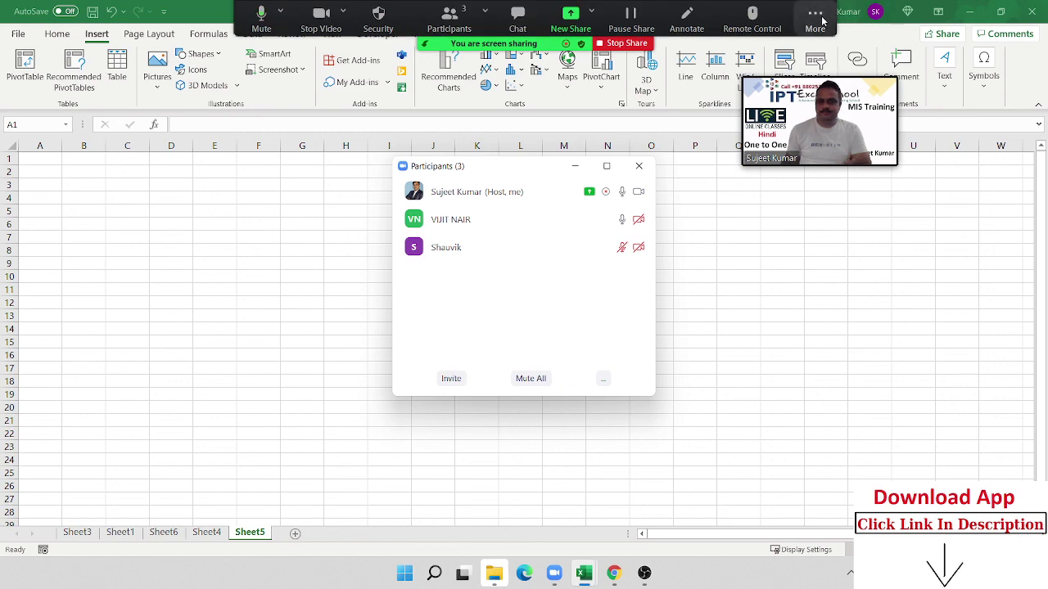
left_click(821, 18)
left_click(823, 244)
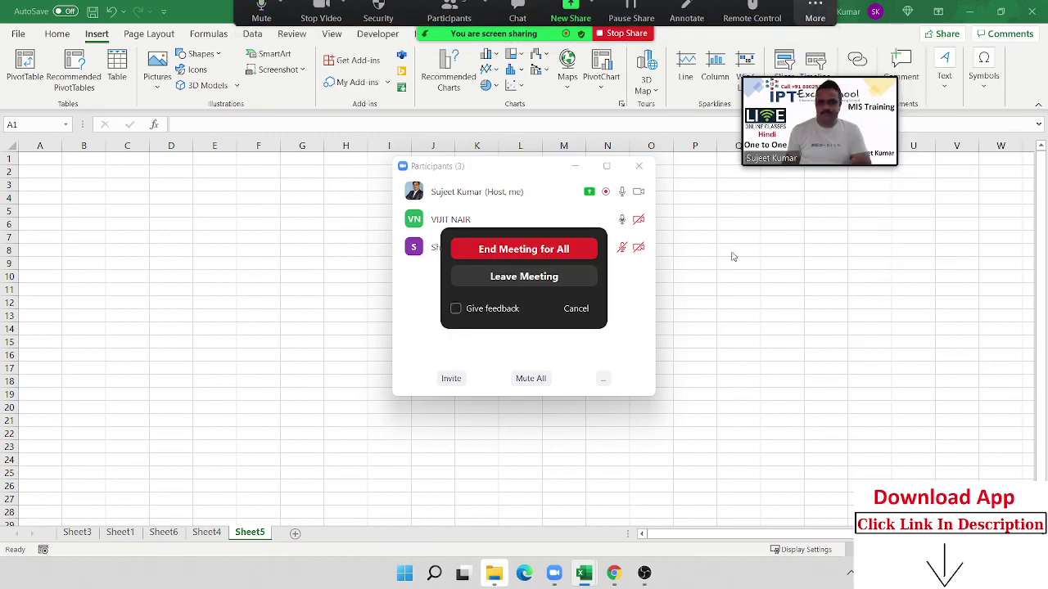